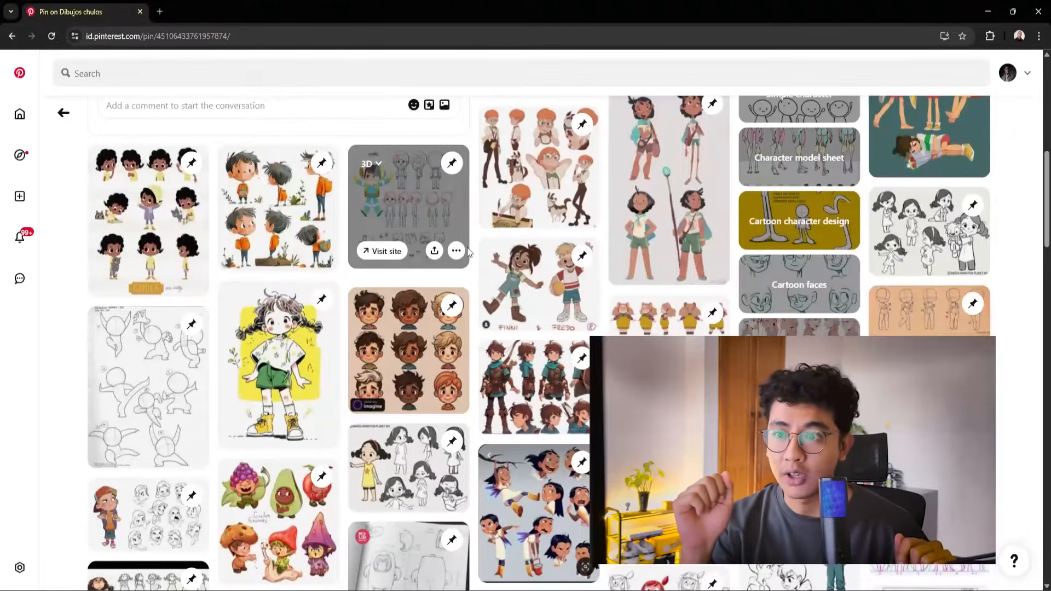
# Step: Examine the poses and expressions on the red-haired girl character sheet and the related character design pins
pyautogui.click(468, 247)
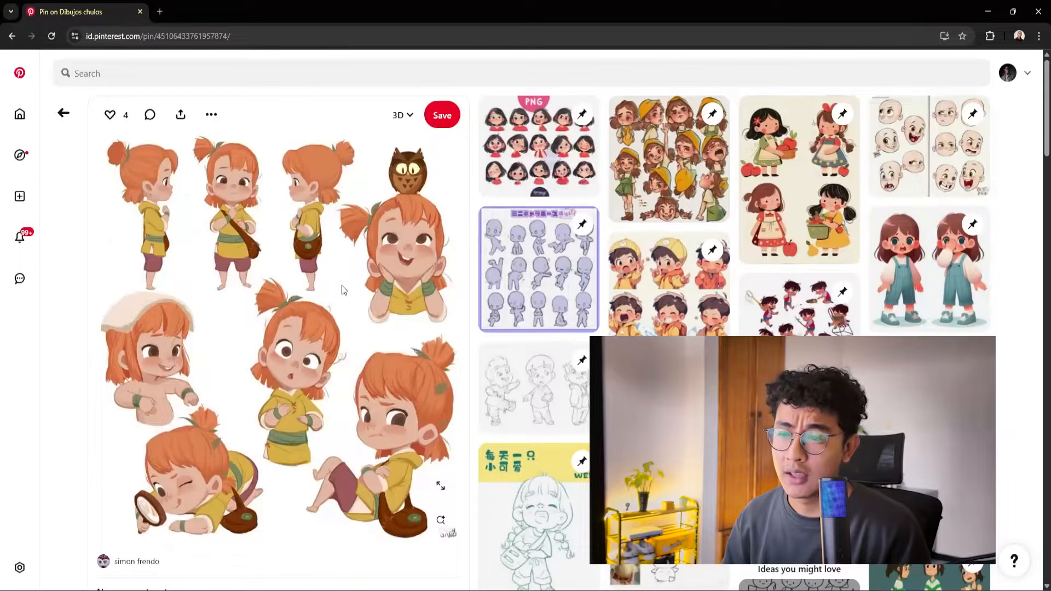
pyautogui.scroll(-8, 369, 265)
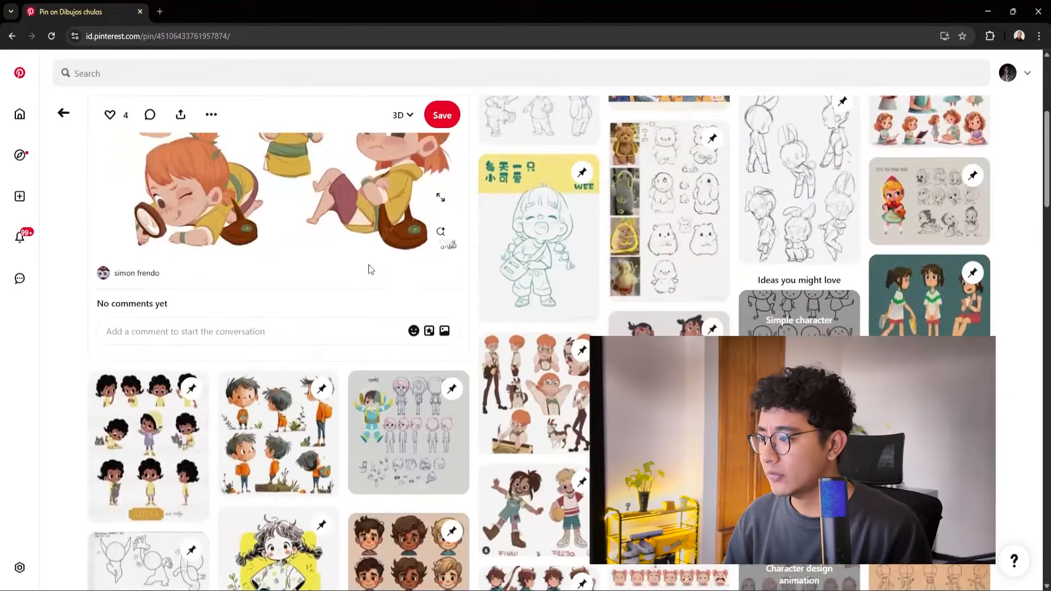
pyautogui.scroll(9, 377, 268)
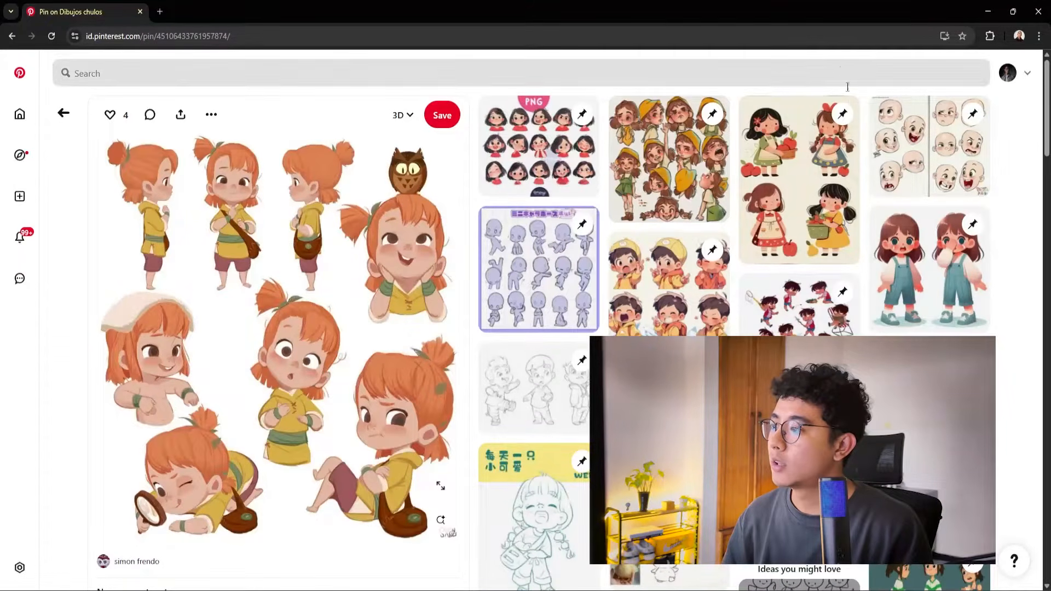
pyautogui.scroll(-4, 771, 146)
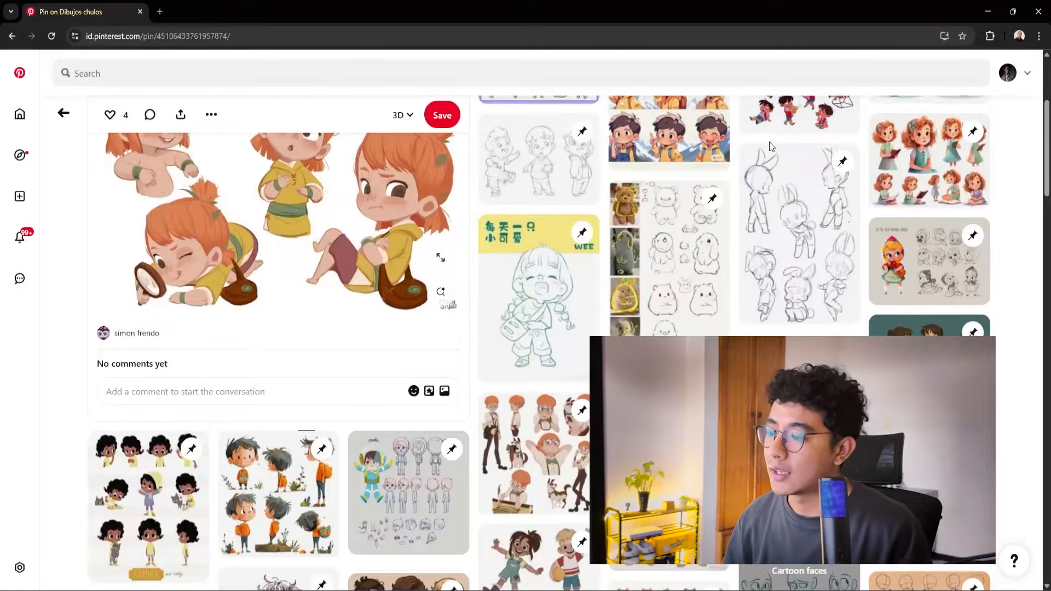
pyautogui.scroll(1, 768, 153)
pyautogui.scroll(3, 767, 157)
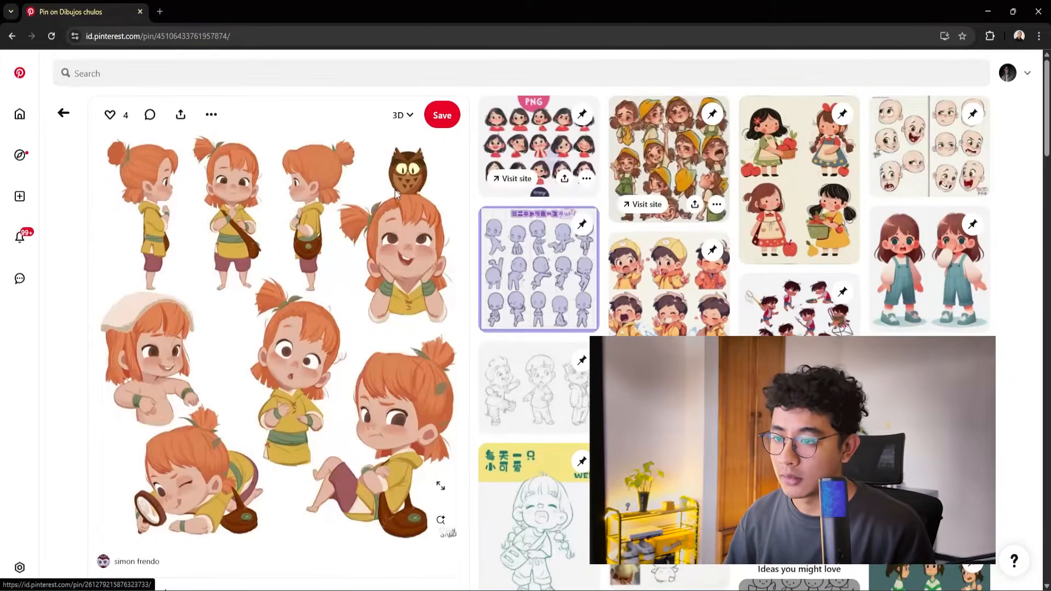
pyautogui.scroll(-2, 659, 194)
pyautogui.scroll(2, 510, 254)
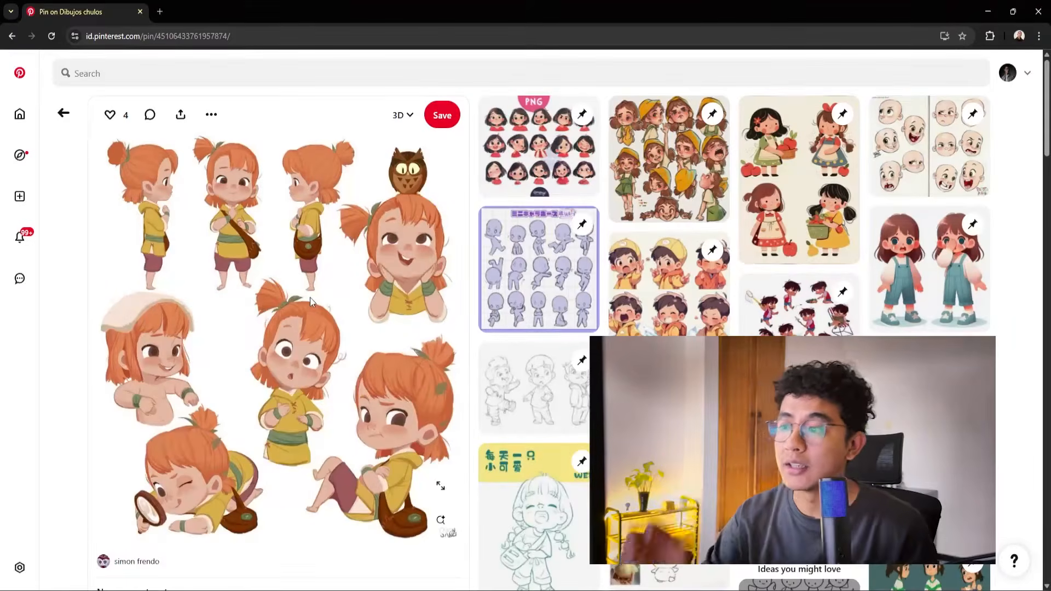
pyautogui.scroll(-2, 455, 282)
pyautogui.scroll(2, 455, 282)
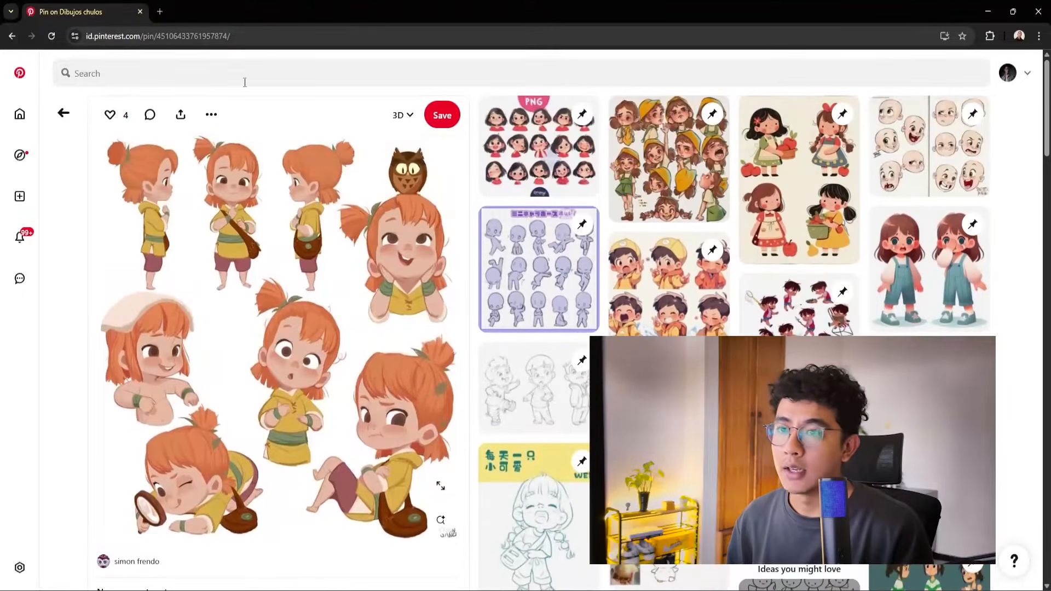
# Step: Open the ArtStation website in a new browser tab through a web search
pyautogui.click(160, 12)
pyautogui.click(450, 218)
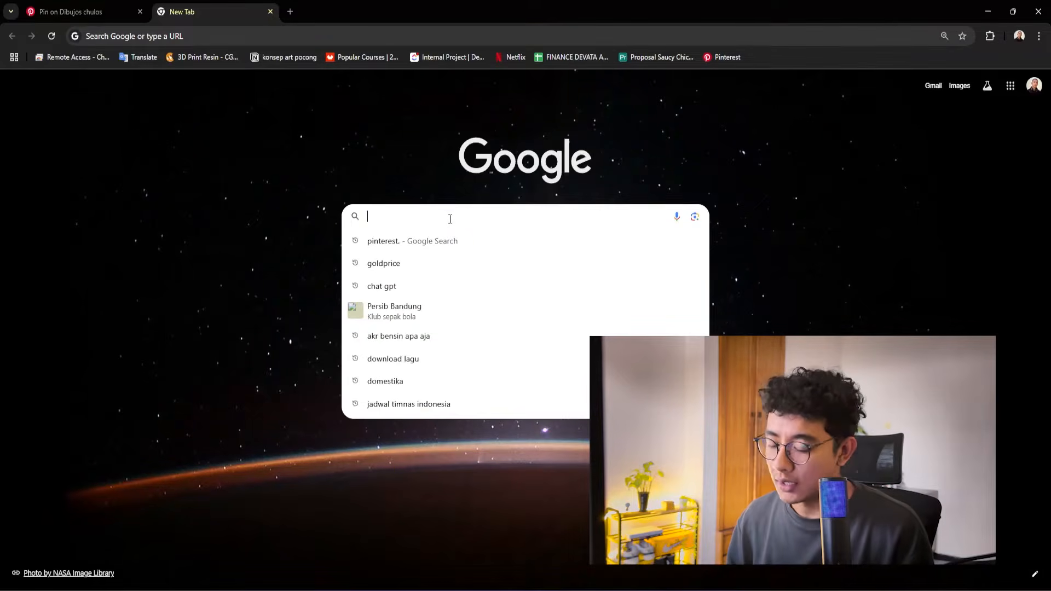
pyautogui.write('art')
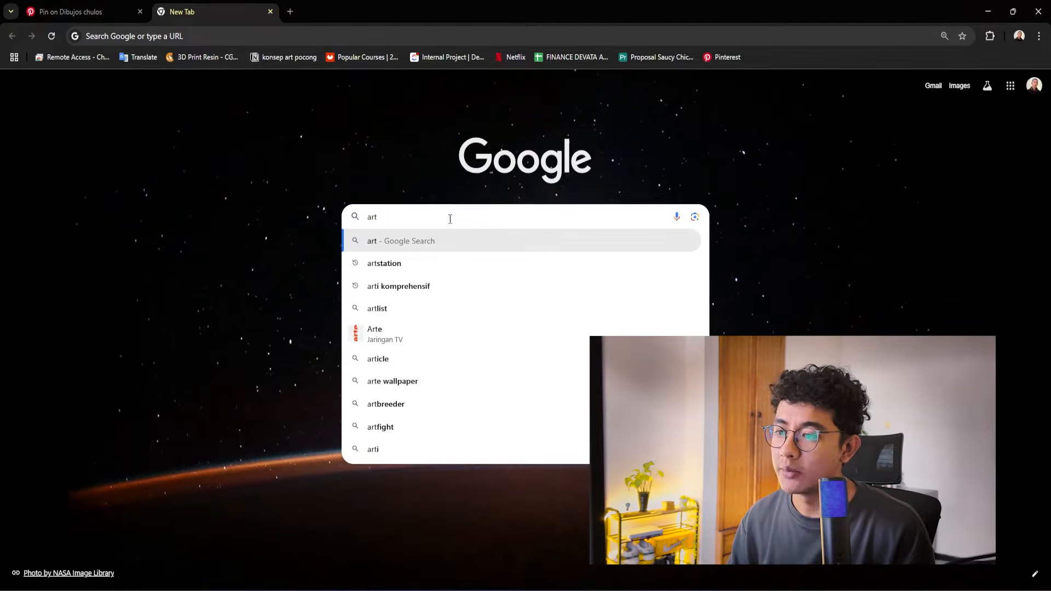
pyautogui.press('Down')
pyautogui.press('Return')
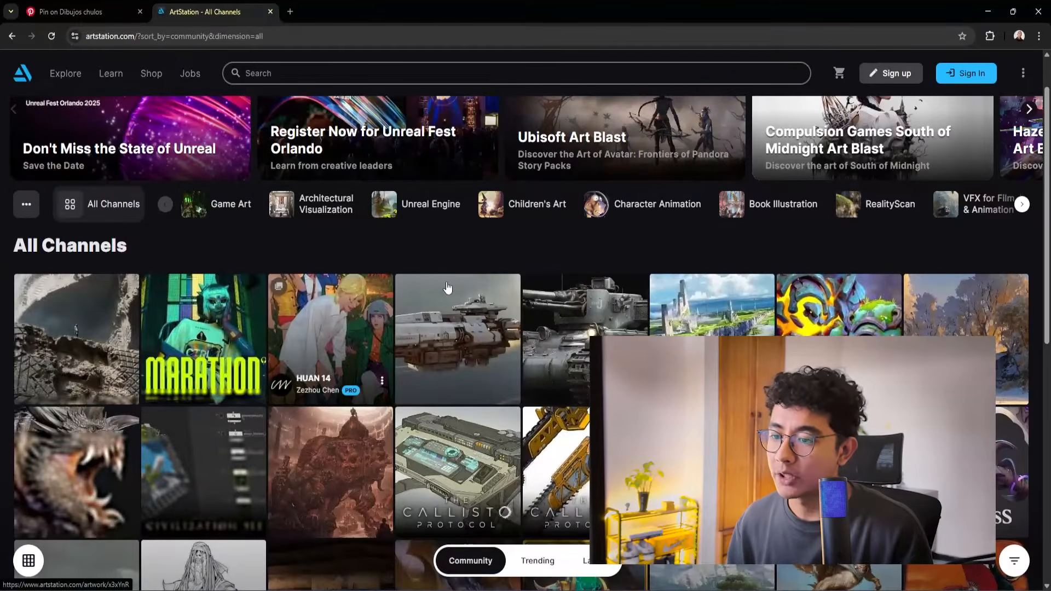
# Step: Look over the ArtStation front page and search the site for "2d character concept"
pyautogui.scroll(-2, 496, 292)
pyautogui.scroll(-2, 498, 295)
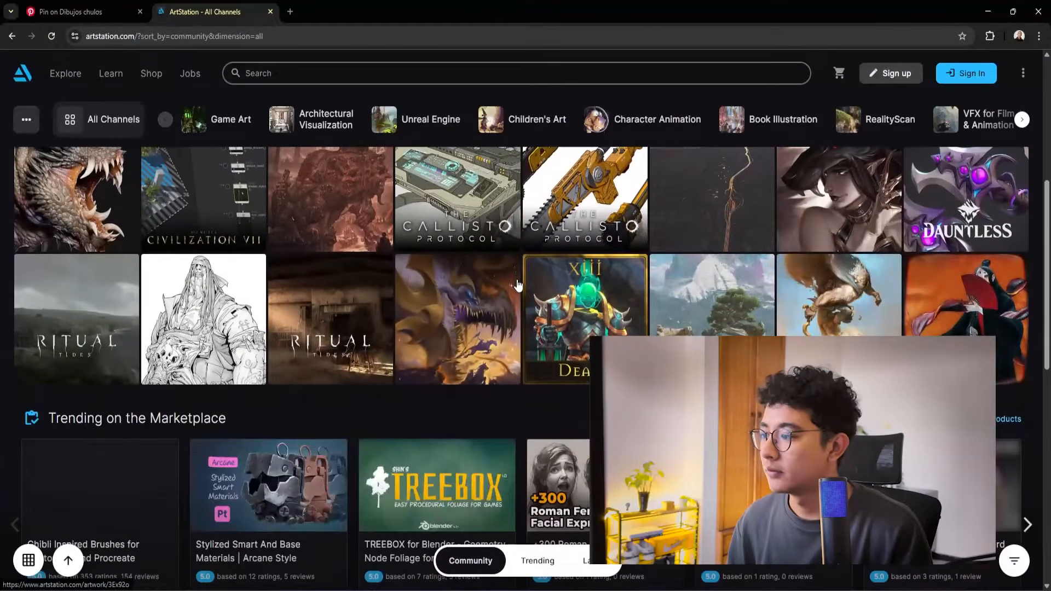
pyautogui.scroll(5, 501, 290)
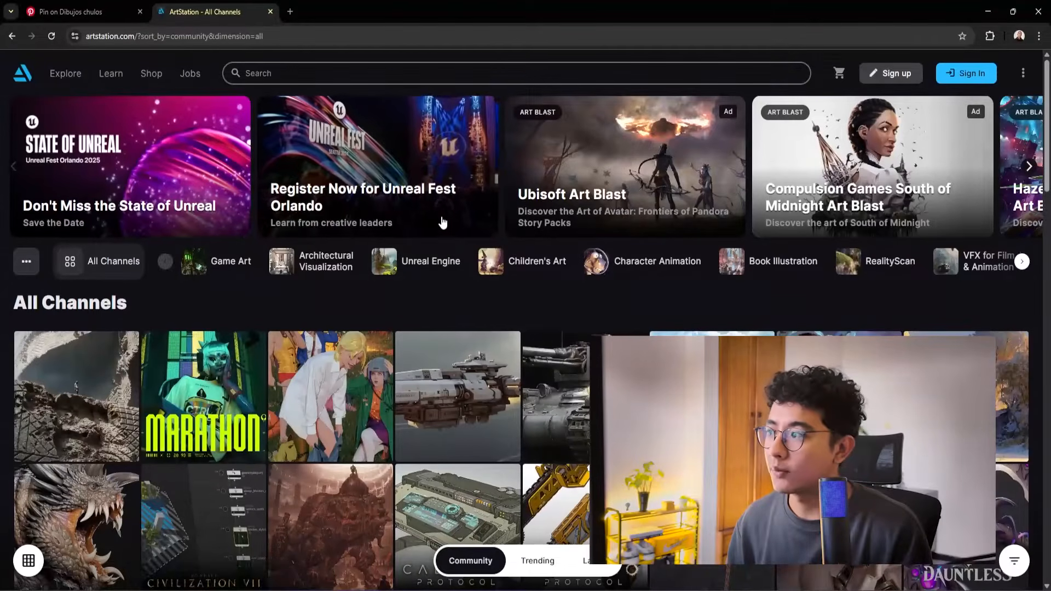
pyautogui.click(462, 74)
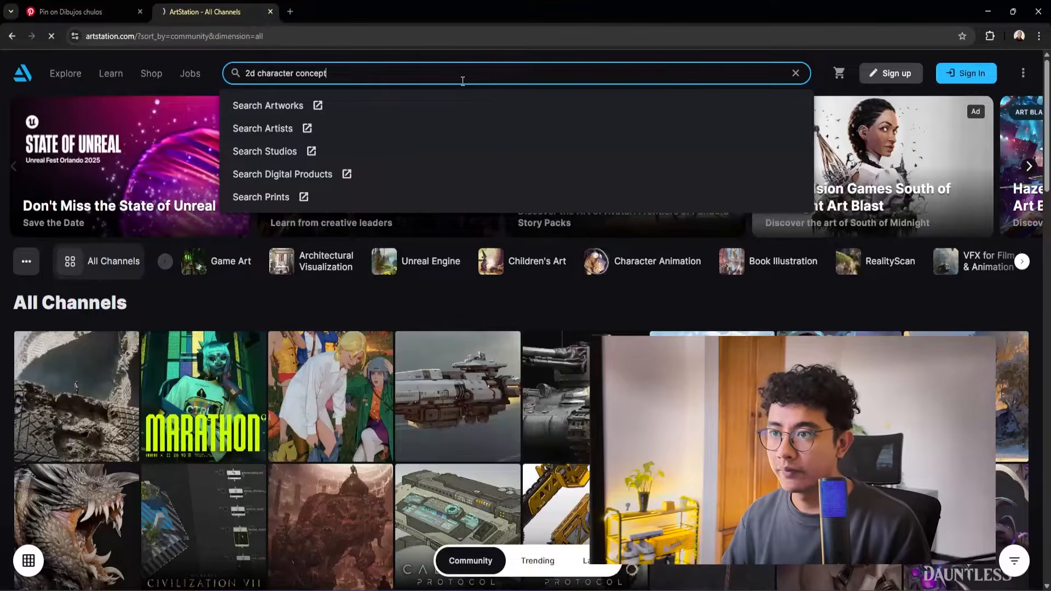
pyautogui.press('Return')
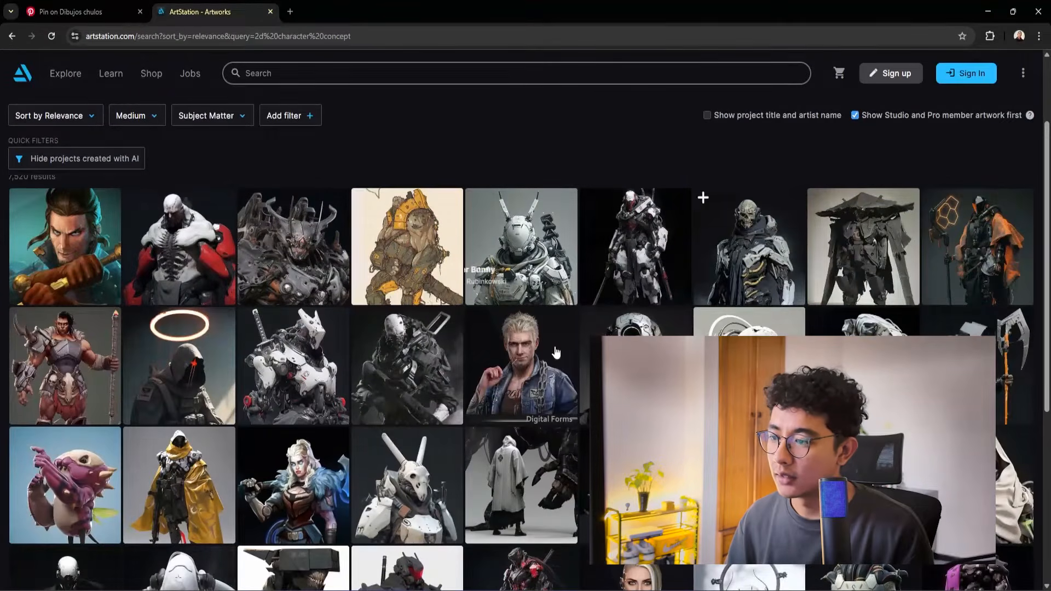
# Step: Browse the 2d character concept results, open the teal-haired Bulma artwork on the yellow background and view its images
pyautogui.scroll(-5, 514, 375)
pyautogui.scroll(3, 615, 294)
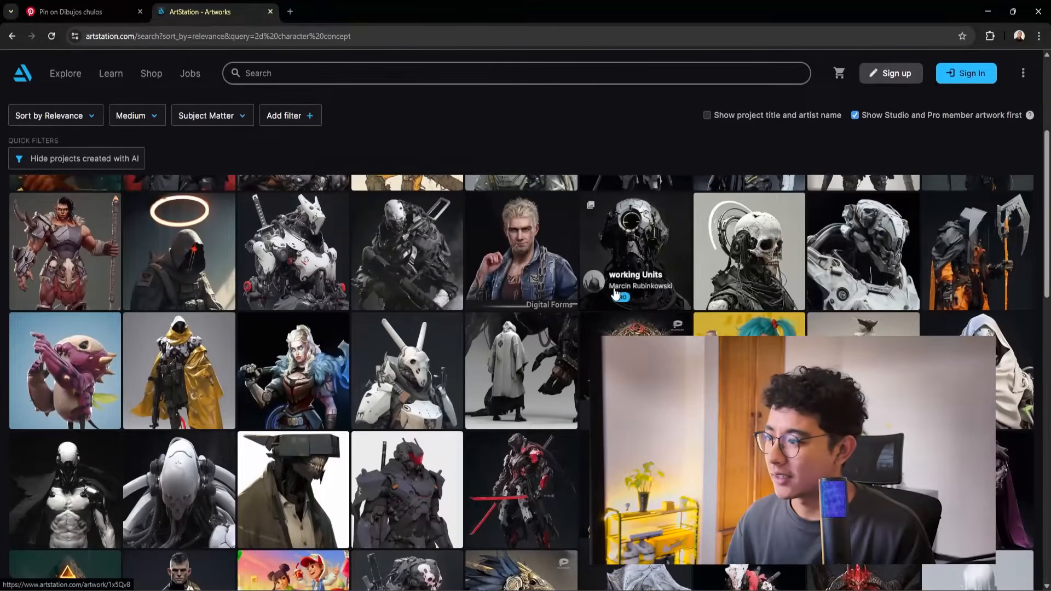
pyautogui.scroll(5, 615, 295)
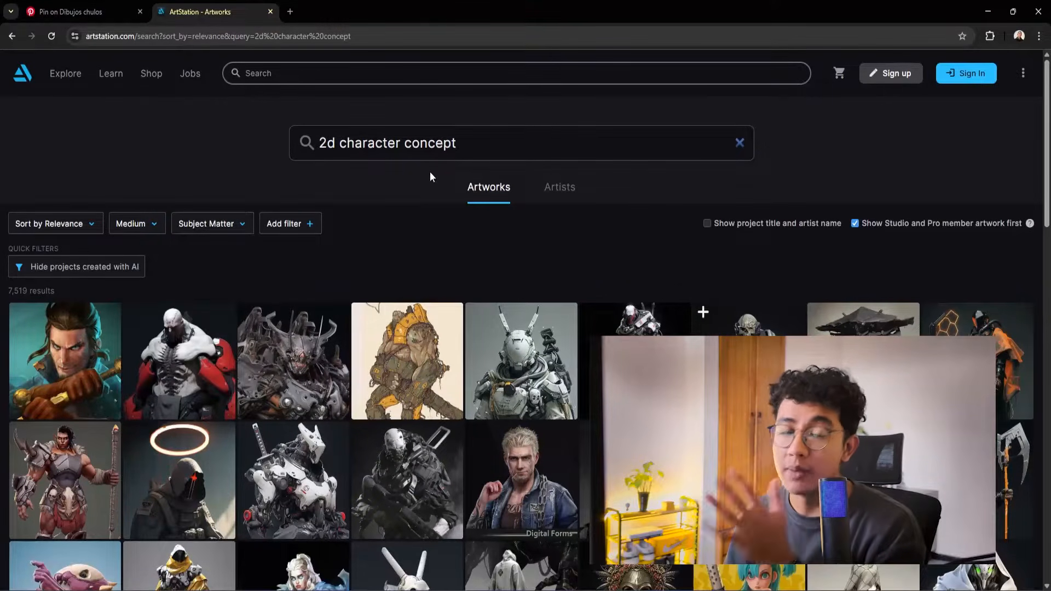
pyautogui.scroll(-7, 441, 226)
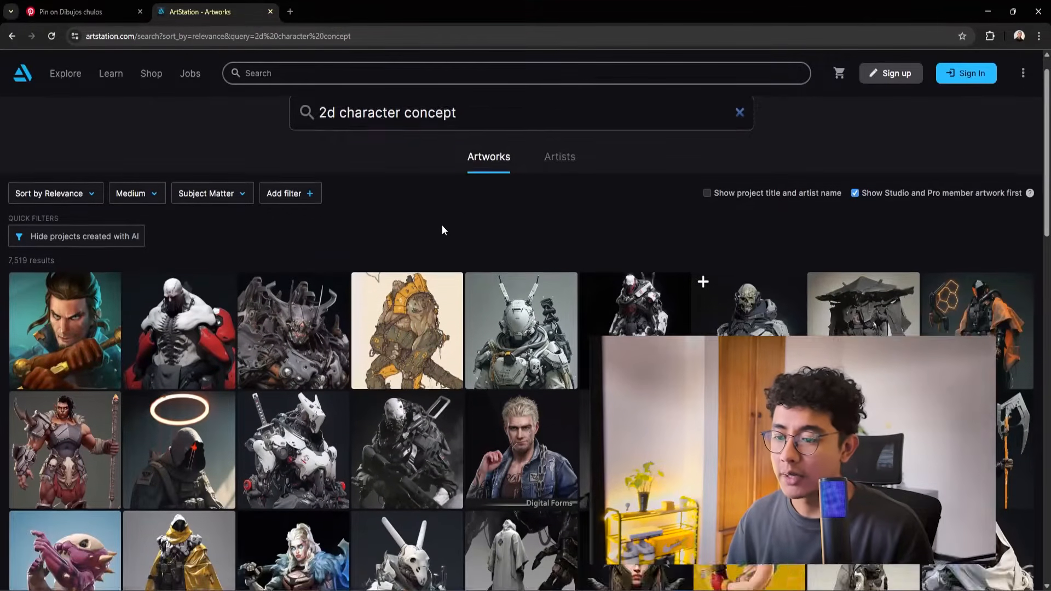
pyautogui.scroll(-3, 383, 274)
pyautogui.scroll(1, 320, 375)
pyautogui.scroll(4, 320, 375)
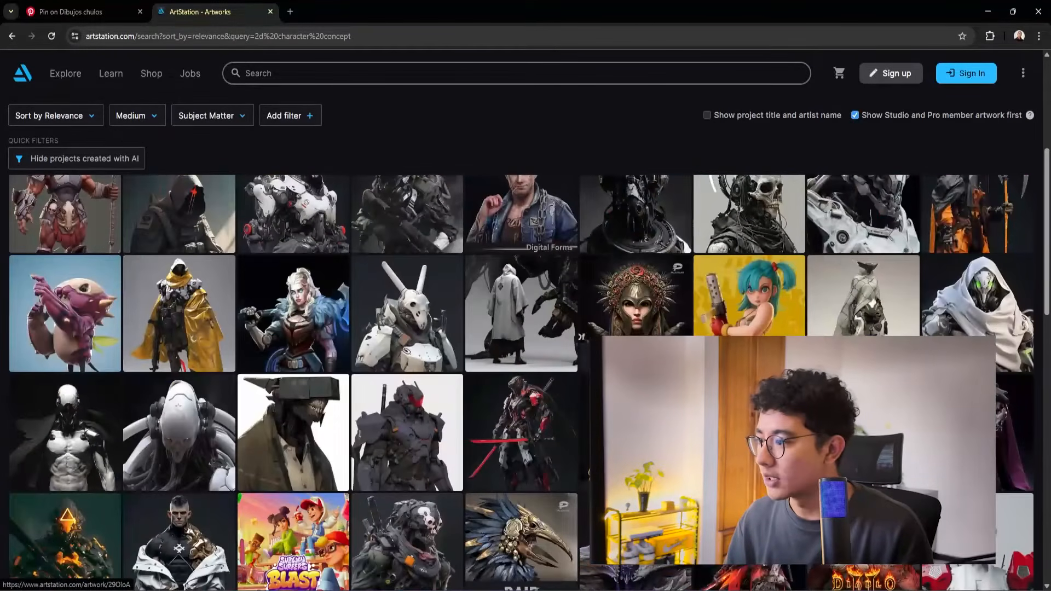
pyautogui.click(763, 310)
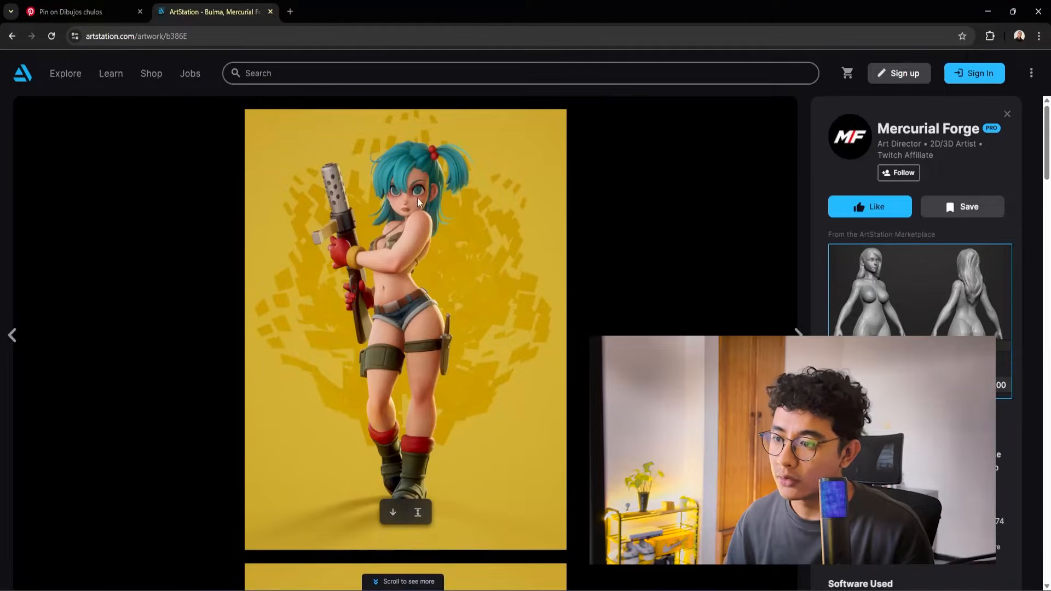
pyautogui.scroll(-15, 431, 180)
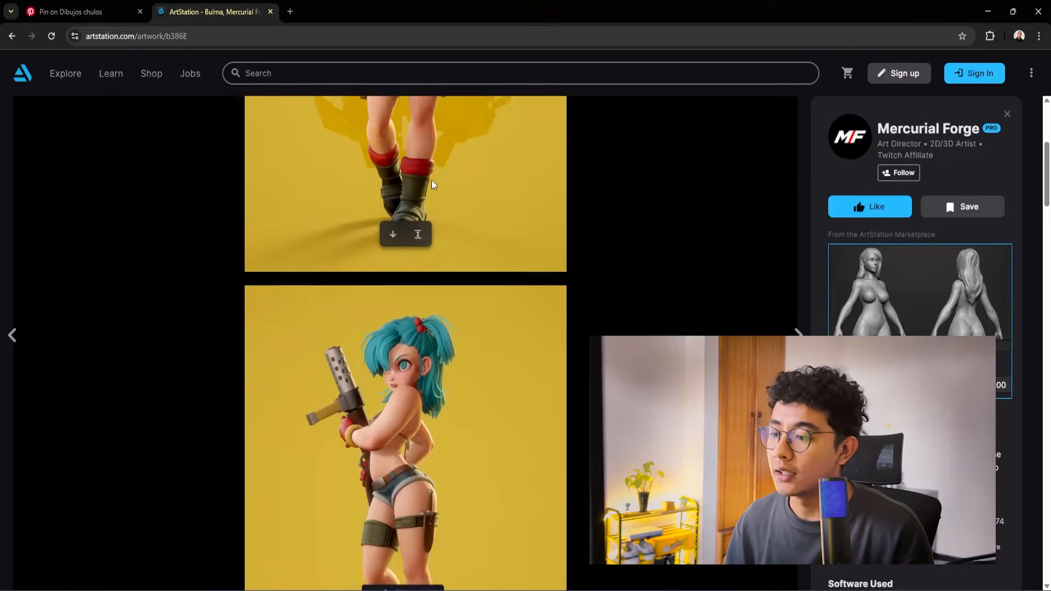
# Step: Return to the Pinterest pin and review the red-haired girl character sheet and related pins
pyautogui.click(76, 12)
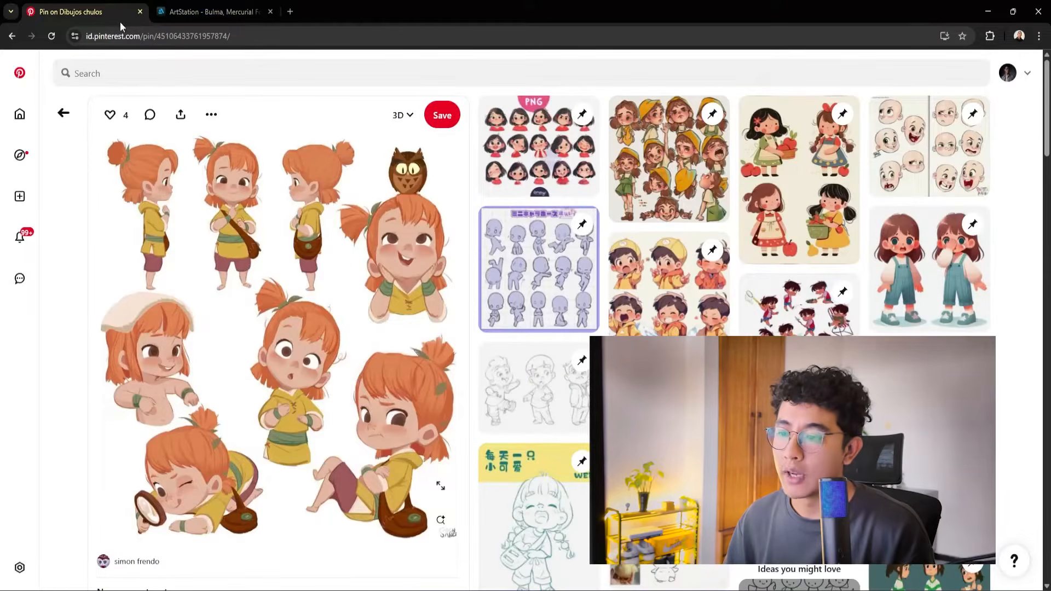
pyautogui.scroll(-3, 360, 366)
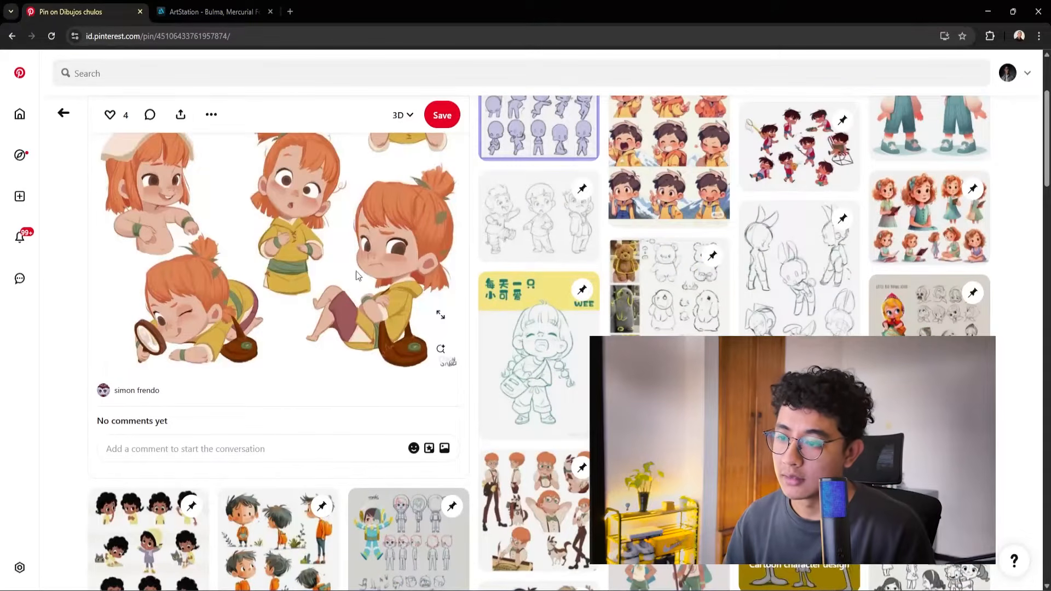
pyautogui.scroll(3, 363, 290)
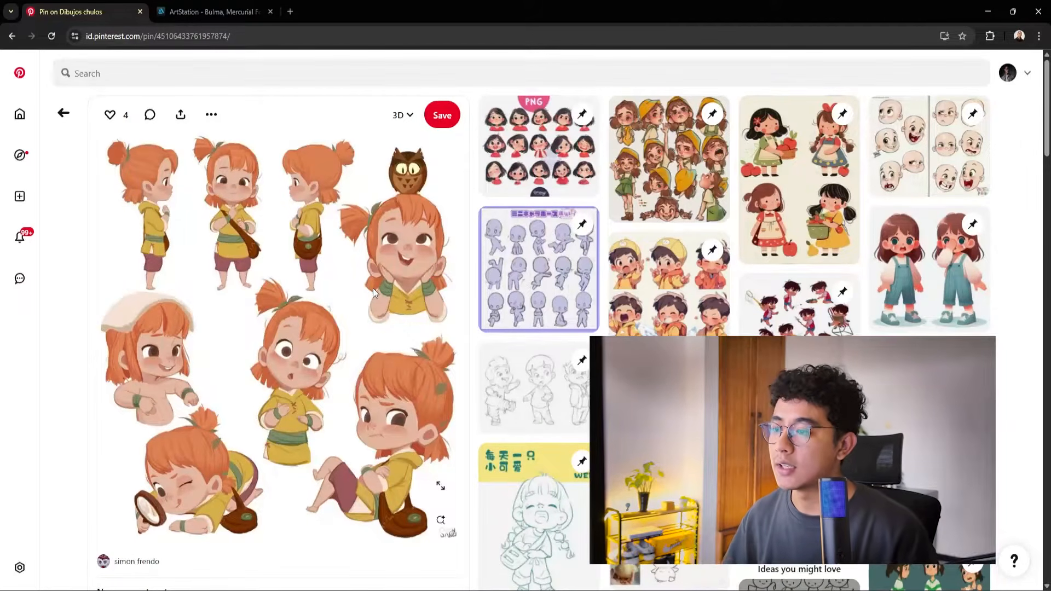
pyautogui.scroll(-5, 448, 247)
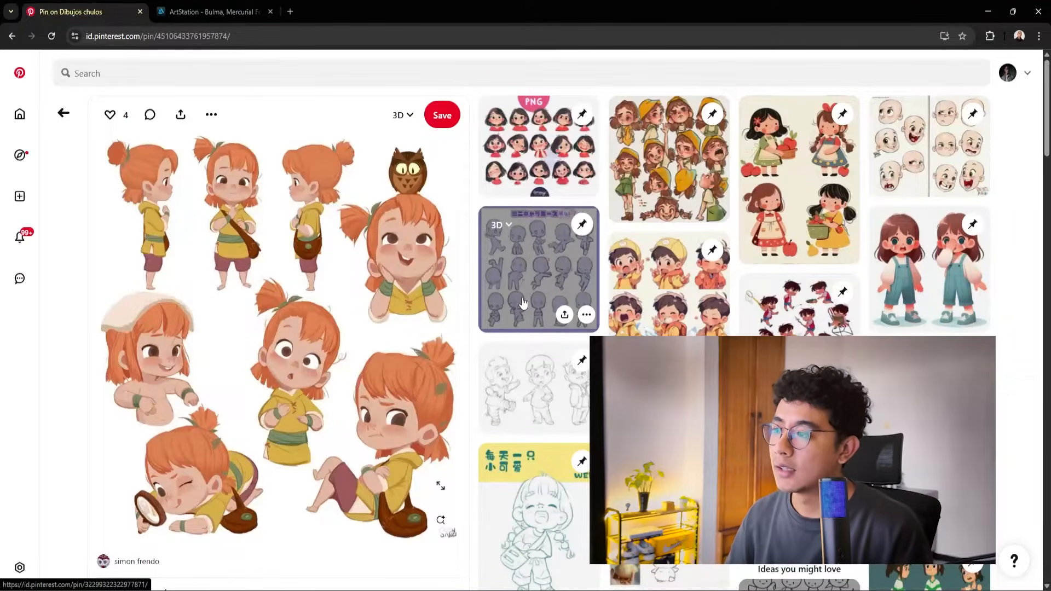
pyautogui.scroll(-3, 584, 291)
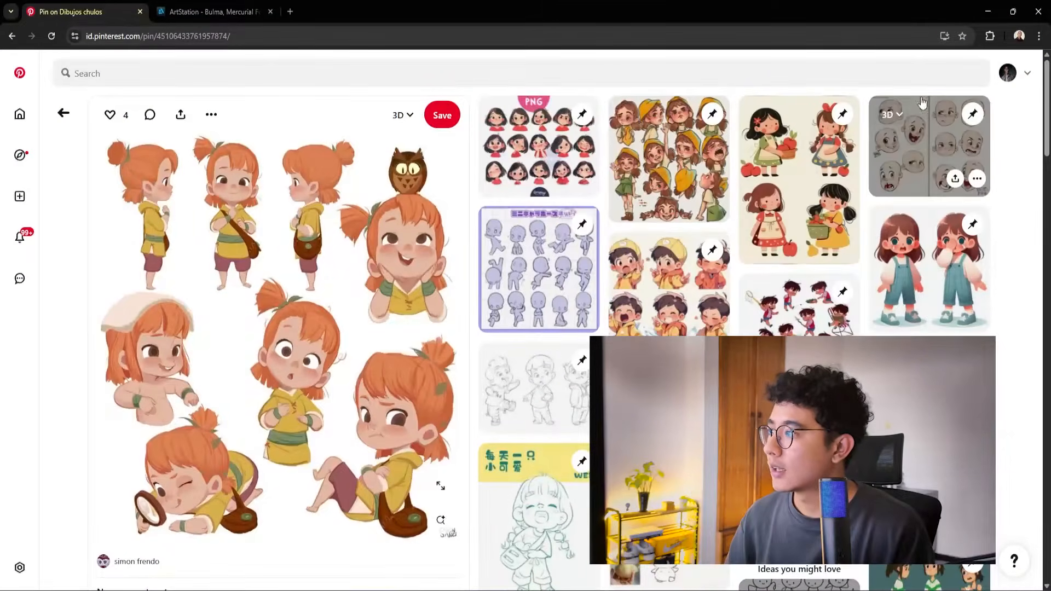
# Step: Leave the browser, switch to the konsep folder in File Explorer and open the konsep 1 image for viewing
pyautogui.click(990, 11)
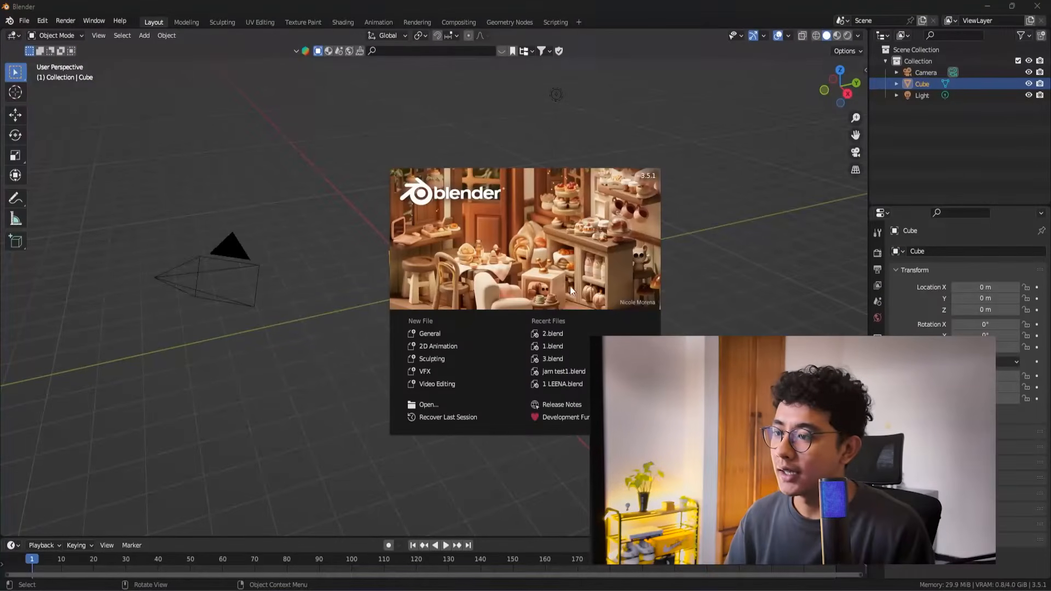
pyautogui.hotkey('alt', 'Tab')
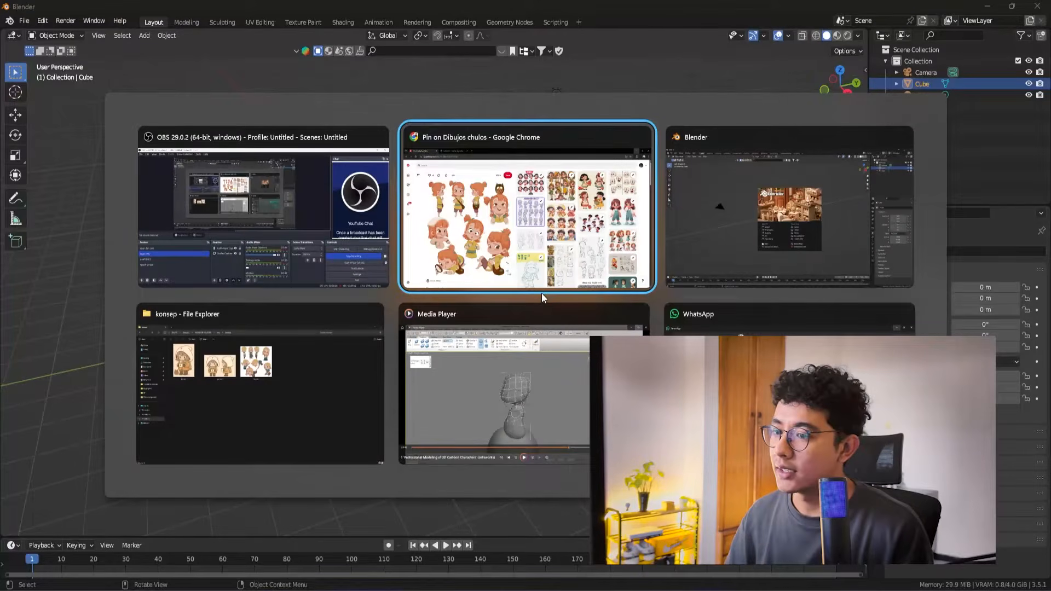
pyautogui.click(212, 411)
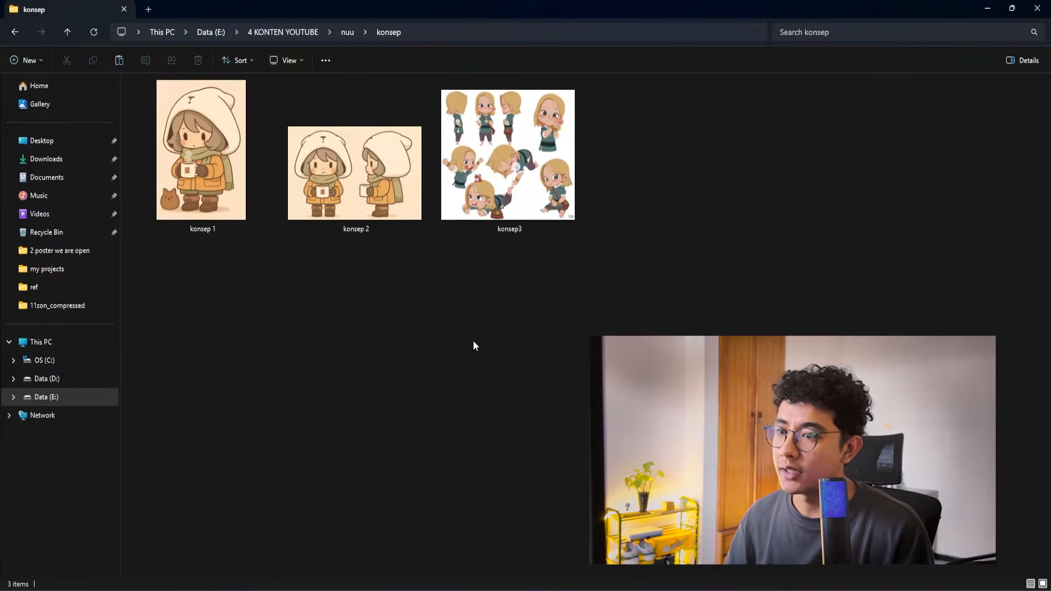
pyautogui.doubleClick(219, 172)
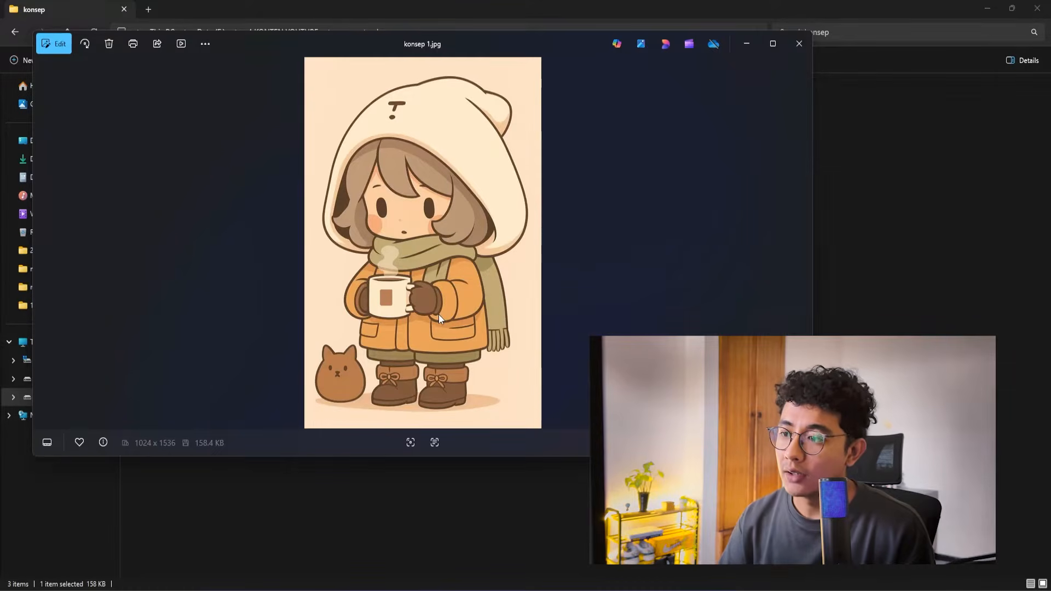
# Step: Switch back to the browser and review the Bulma artwork on ArtStation from its first image
pyautogui.hotkey('alt', 'Tab')
pyautogui.hotkey('alt', 'Tab')
pyautogui.hotkey('alt', 'Tab')
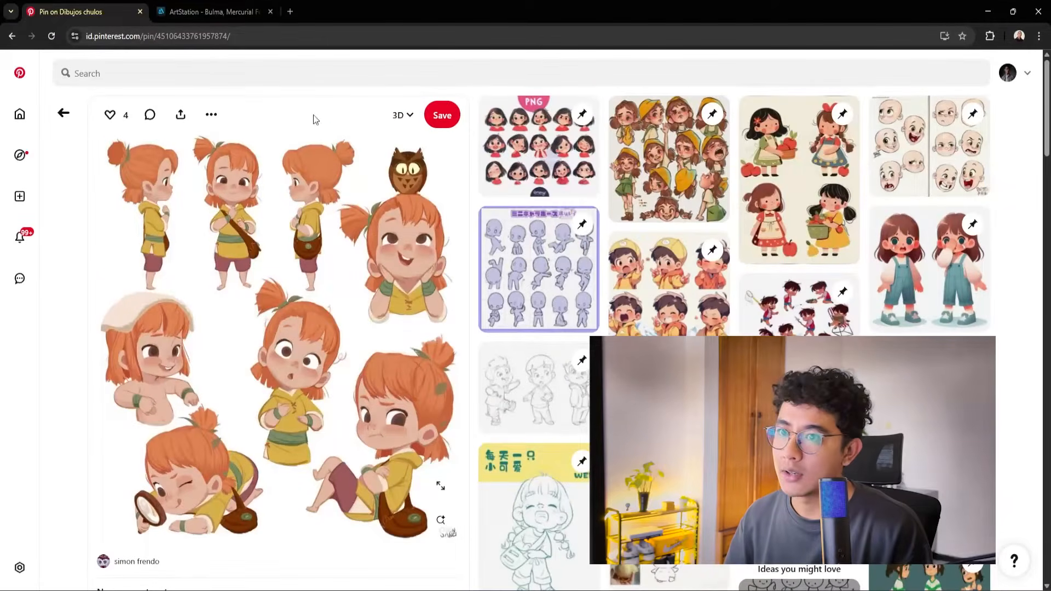
pyautogui.click(245, 8)
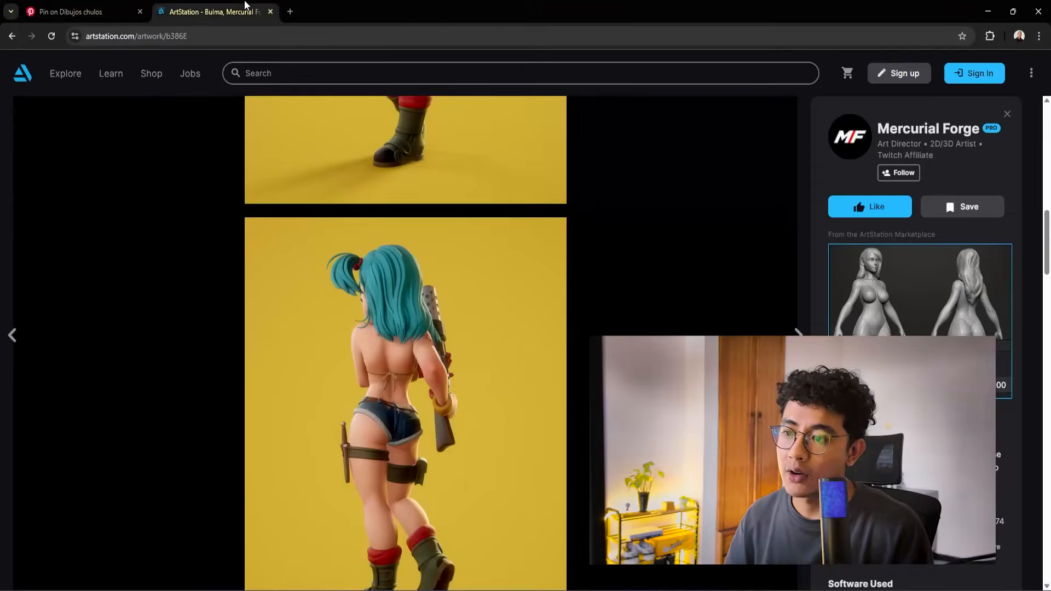
pyautogui.scroll(10, 442, 330)
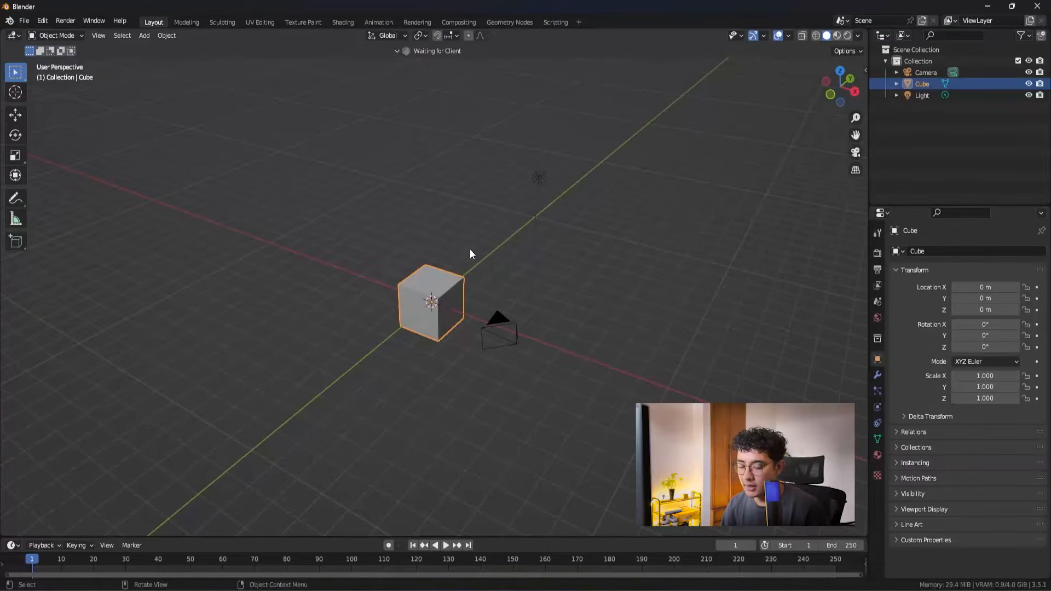
# Step: Delete all default objects from the Blender scene and set the viewport to the front view
pyautogui.press('a')
pyautogui.press('Delete')
pyautogui.press('KP_1')
pyautogui.moveTo(474, 266)
pyautogui.mouseDown(button='middle')
pyautogui.moveTo(472, 279)
pyautogui.moveTo(493, 249)
pyautogui.moveTo(482, 272)
pyautogui.mouseUp(button='middle')
pyautogui.rightClick(564, 244)
pyautogui.press('q')
pyautogui.press('KP_1')
# Step: Switch to the konsep folder in File Explorer and review the konsep 1 and konsep 2 images
pyautogui.hotkey('alt', 'Tab')
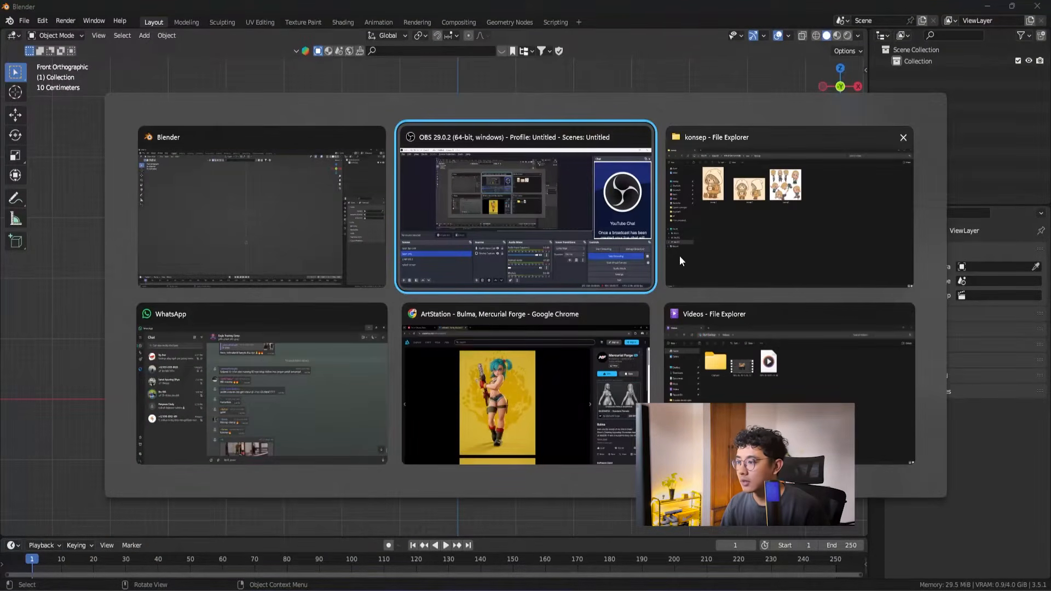
pyautogui.click(764, 221)
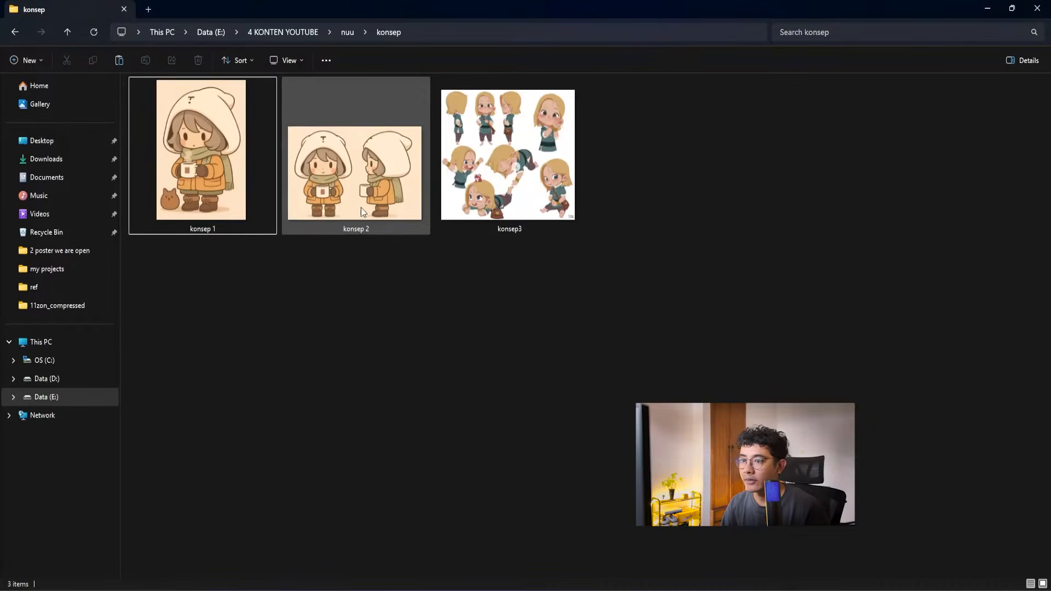
pyautogui.click(346, 173)
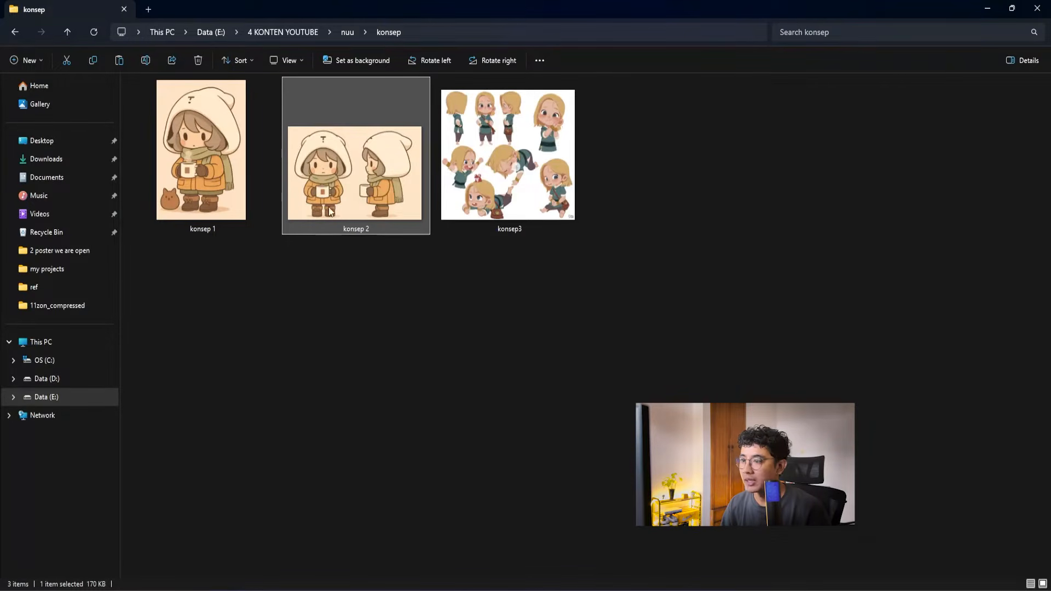
pyautogui.doubleClick(229, 182)
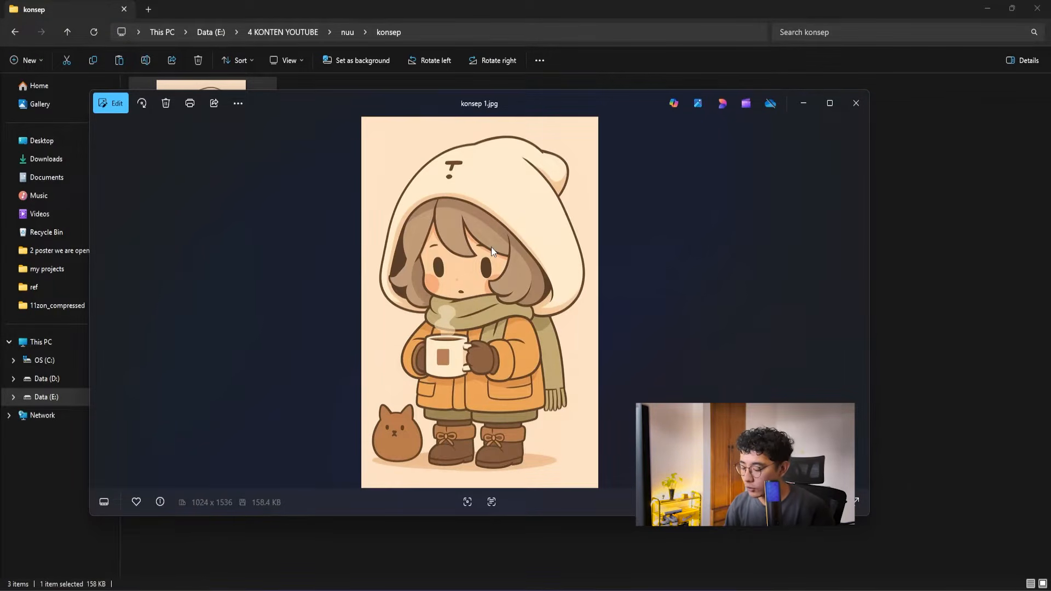
pyautogui.press('Right')
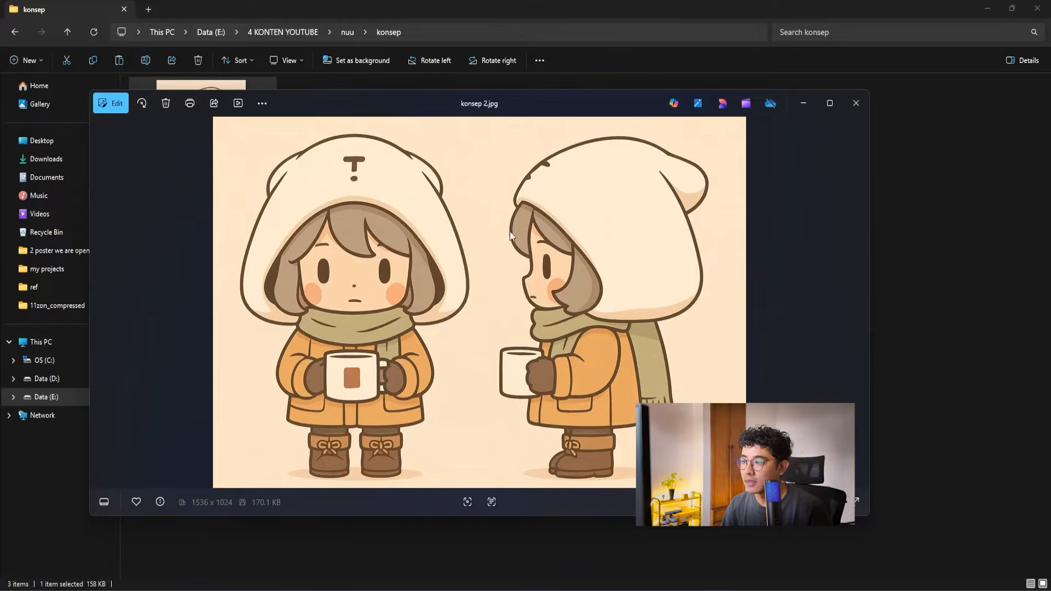
pyautogui.click(865, 110)
# Step: Bring the konsep 2 image from the konsep folder into the Blender front view as a reference, roughly centred above the origin
pyautogui.click(388, 176)
pyautogui.moveTo(361, 186); pyautogui.dragTo(377, 308)
pyautogui.hotkey('alt', 'Tab')
pyautogui.moveTo(462, 263); pyautogui.dragTo(460, 259)
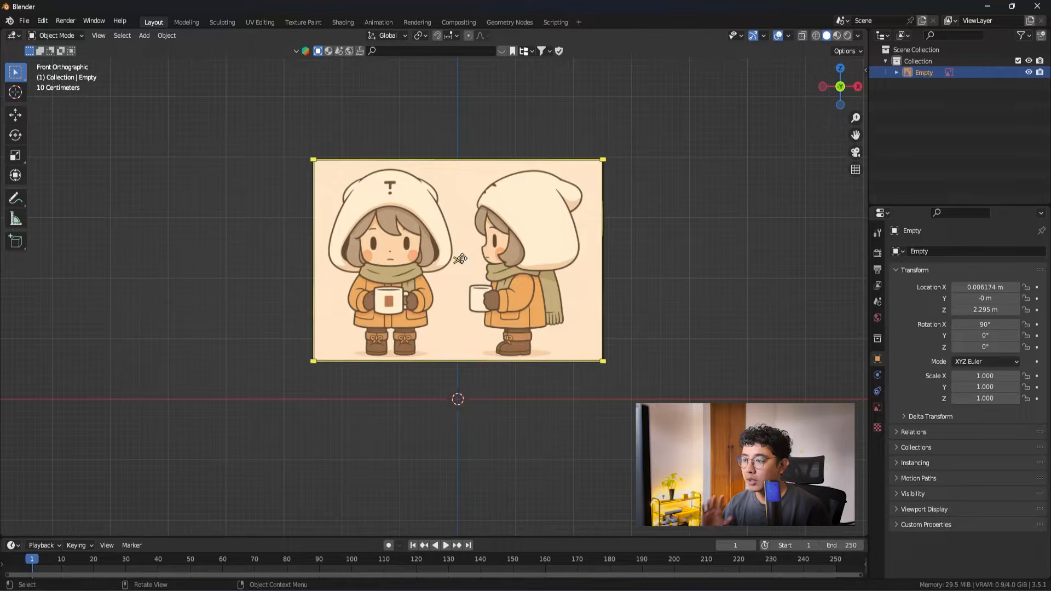
# Step: Scale the reference image to about 1.377 and move it along X to about 1.62 m, centring the front figure on the vertical axis
pyautogui.press('s')
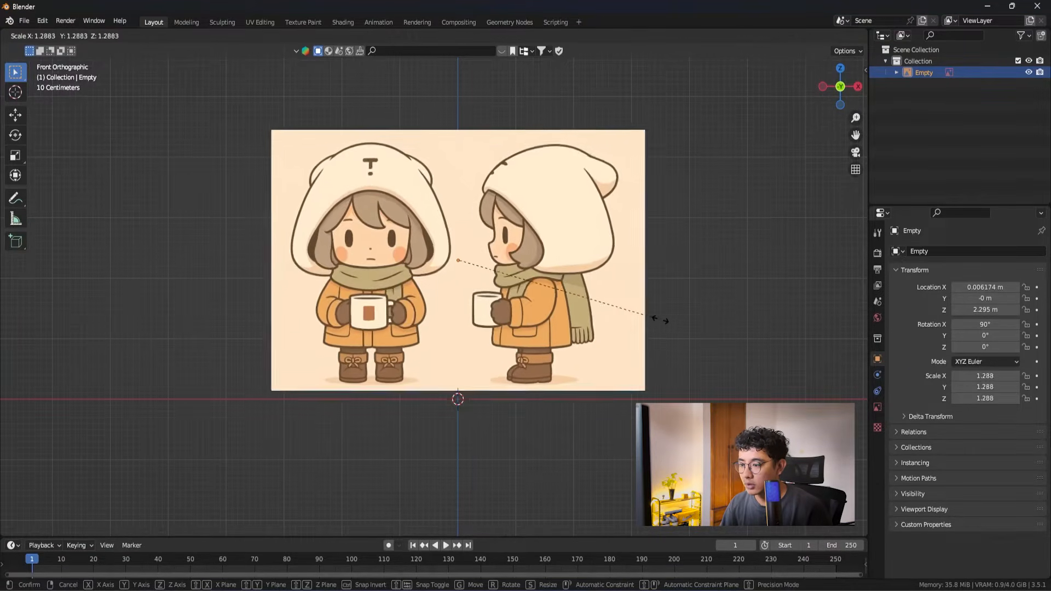
pyautogui.click(665, 320)
pyautogui.press('g')
pyautogui.press('y')
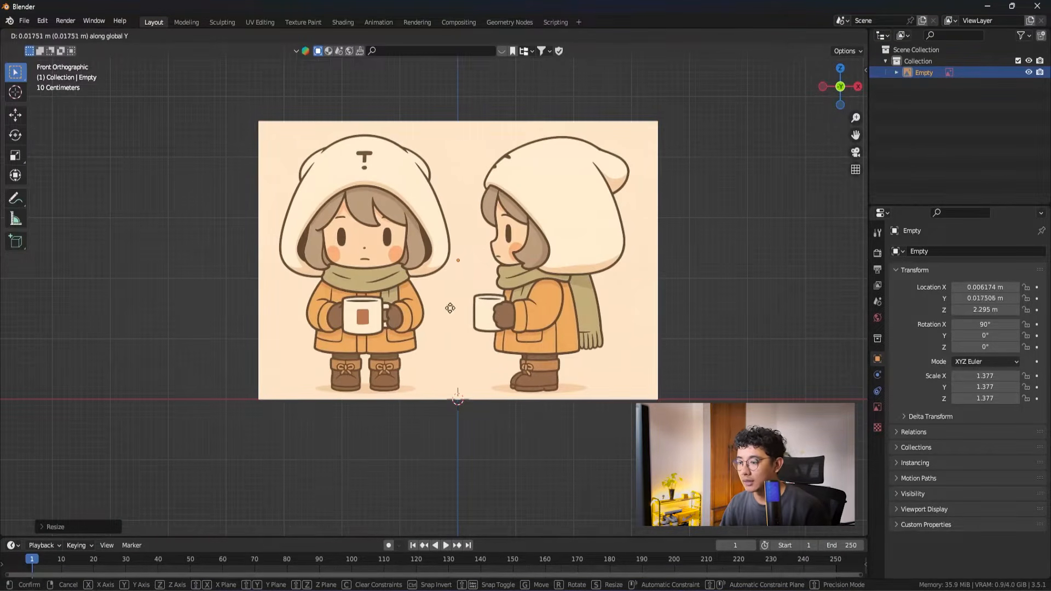
pyautogui.press('x')
pyautogui.click(515, 337)
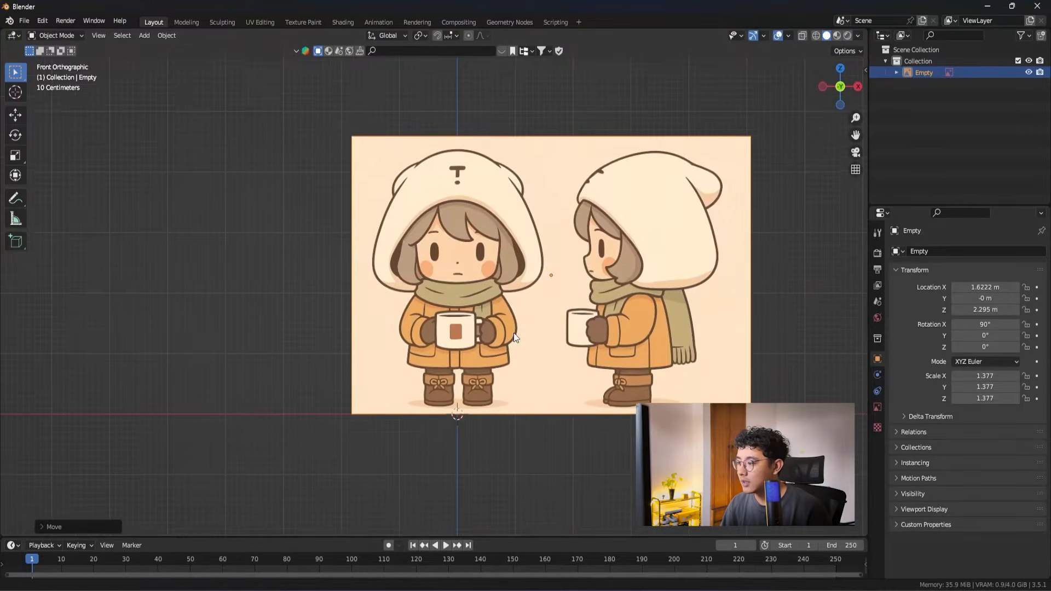
# Step: Set the reference image's opacity to 0.260
pyautogui.scroll(2, 514, 338)
pyautogui.click(877, 407)
pyautogui.scroll(1, 674, 393)
pyautogui.click(956, 386)
pyautogui.moveTo(1001, 388); pyautogui.dragTo(949, 387)
pyautogui.keyDown('shift'); pyautogui.moveTo(611, 338); pyautogui.dragTo(591, 349, button='middle'); pyautogui.keyUp('shift')
pyautogui.scroll(-3, 547, 335)
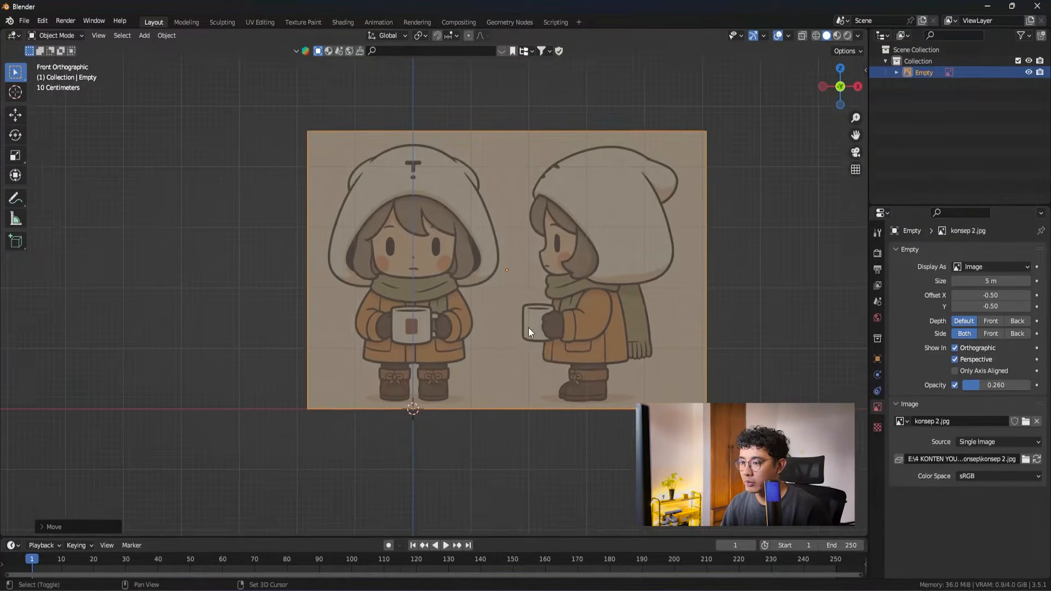
# Step: Move the reference image back along the Y axis, behind the origin, in the right side view
pyautogui.scroll(2, 528, 327)
pyautogui.moveTo(695, 341); pyautogui.dragTo(639, 345, button='middle')
pyautogui.scroll(-4, 639, 346)
pyautogui.press('KP_3')
pyautogui.scroll(1, 514, 352)
pyautogui.press('g')
pyautogui.press('y')
pyautogui.click(804, 390)
# Step: Duplicate the reference image, leaving the copy at the original's position
pyautogui.press('`')
pyautogui.click(758, 353)
pyautogui.scroll(-2, 549, 359)
pyautogui.moveTo(549, 359); pyautogui.dragTo(511, 352, button='middle')
pyautogui.press('`')
pyautogui.click(445, 265)
pyautogui.moveTo(526, 278); pyautogui.dragTo(574, 308, button='middle')
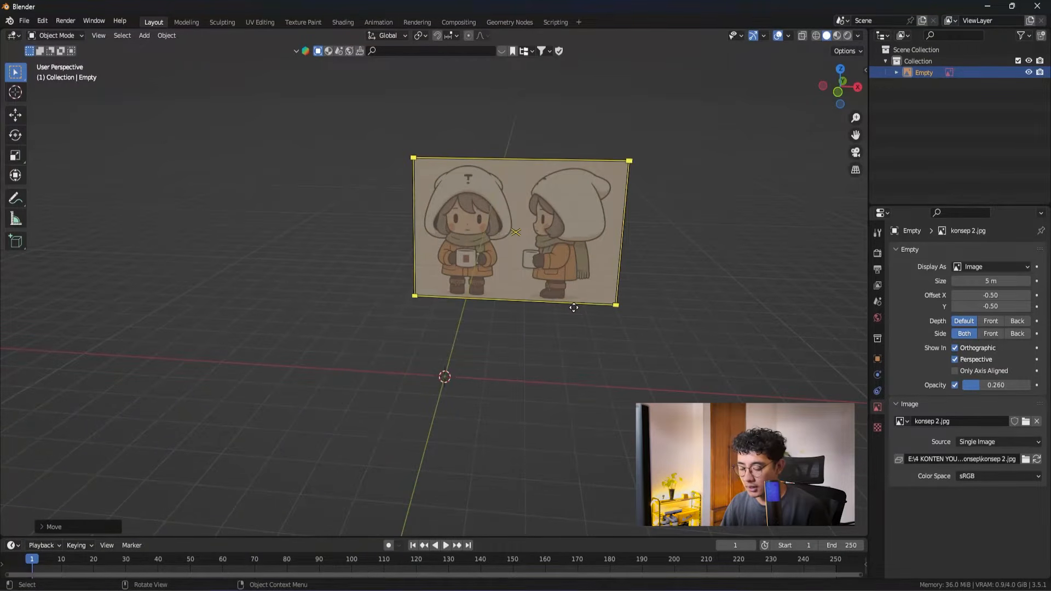
pyautogui.moveTo(576, 308); pyautogui.dragTo(535, 323)
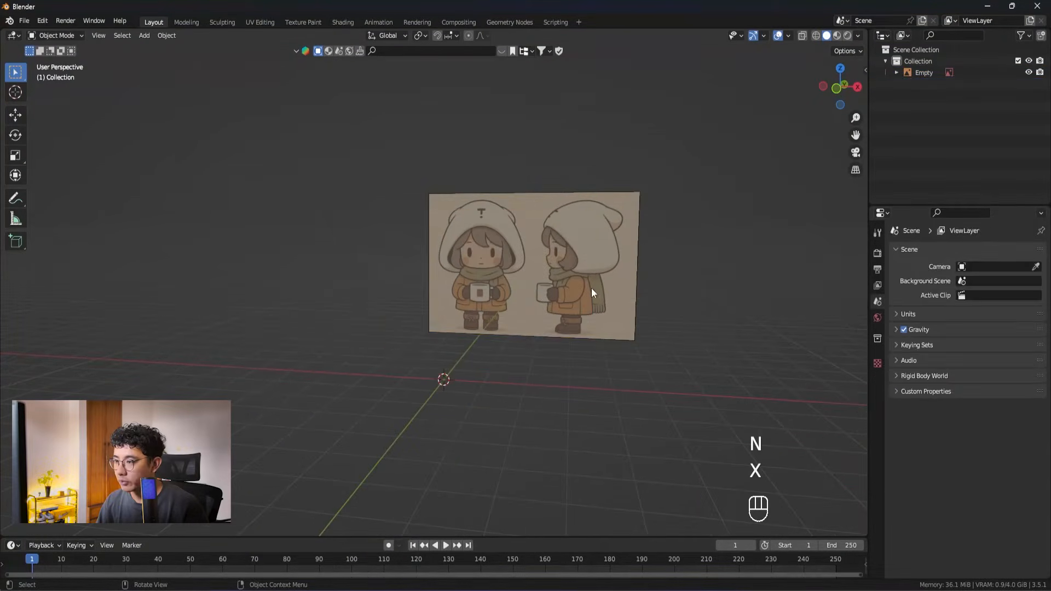
pyautogui.hotkey('shift', 'd')
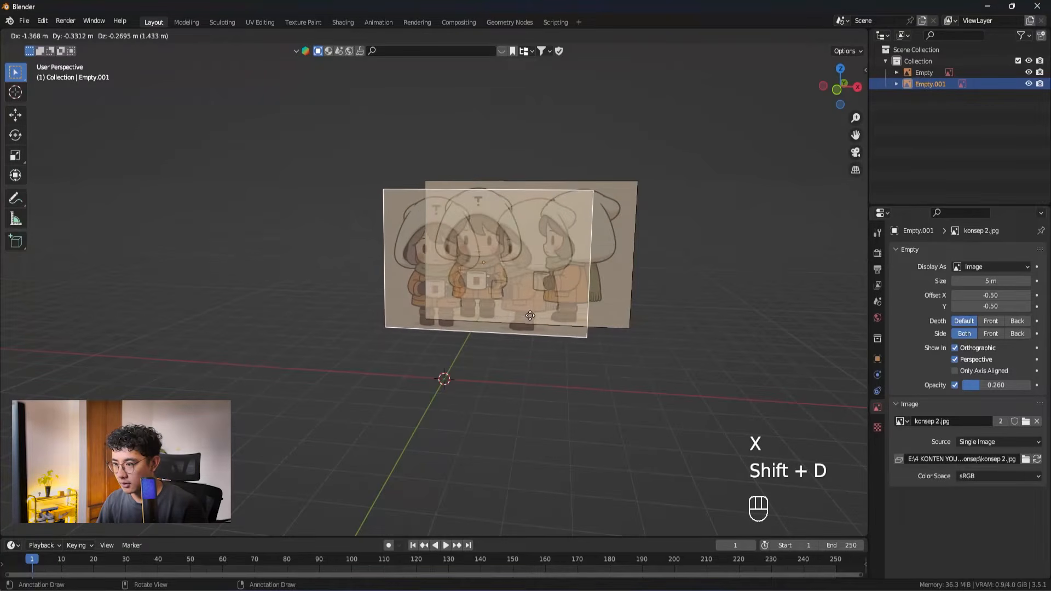
pyautogui.press('y')
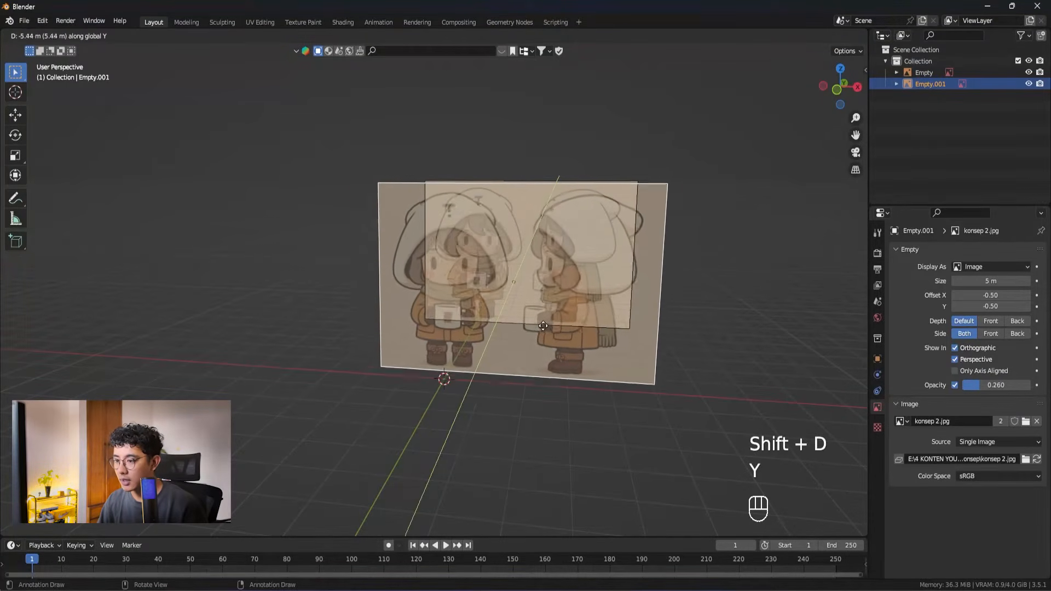
pyautogui.rightClick(543, 332)
# Step: Rotate the duplicated reference image 90° around the global Z axis
pyautogui.press('r')
pyautogui.press('z')
pyautogui.press('9')
pyautogui.press('0')
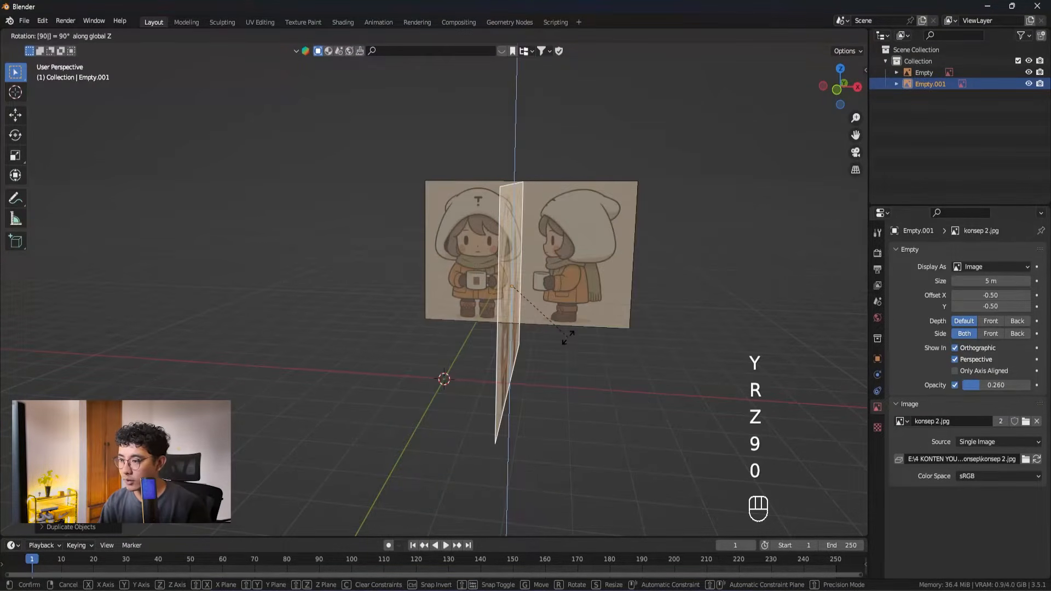
pyautogui.press('Return')
# Step: Move the rotated reference image about 8.4 m in the negative X direction, away from the origin
pyautogui.press('`')
pyautogui.click(536, 291)
pyautogui.moveTo(539, 286); pyautogui.dragTo(566, 339, button='middle')
pyautogui.press('g')
pyautogui.press('y')
pyautogui.press('x')
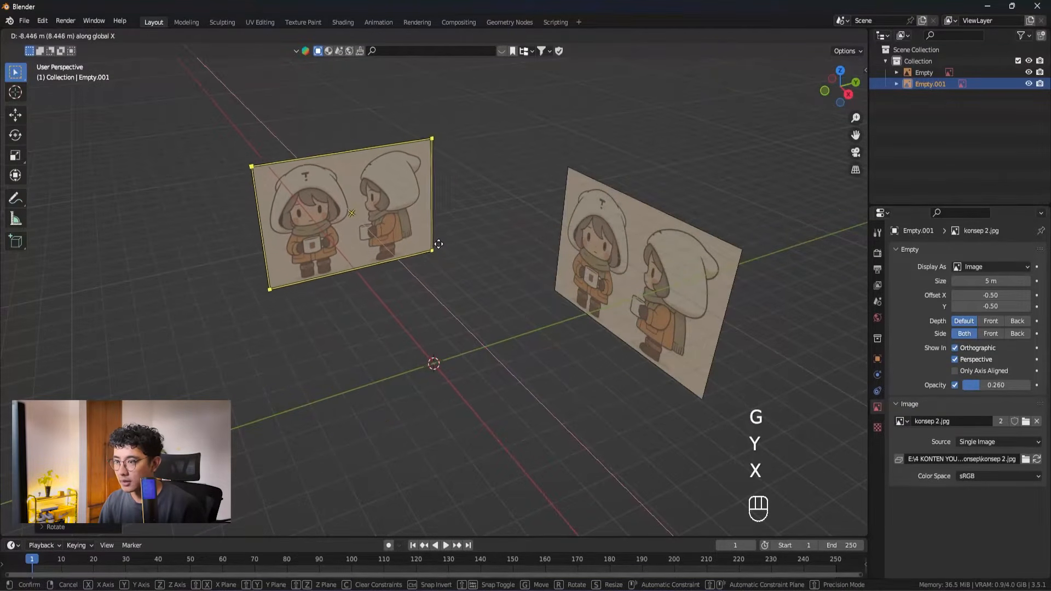
pyautogui.click(443, 254)
# Step: In the right view, shift the copied reference about 1.4 m along negative Y to centre the side figure on the vertical axis
pyautogui.press('`')
pyautogui.click(518, 285)
pyautogui.scroll(2, 517, 290)
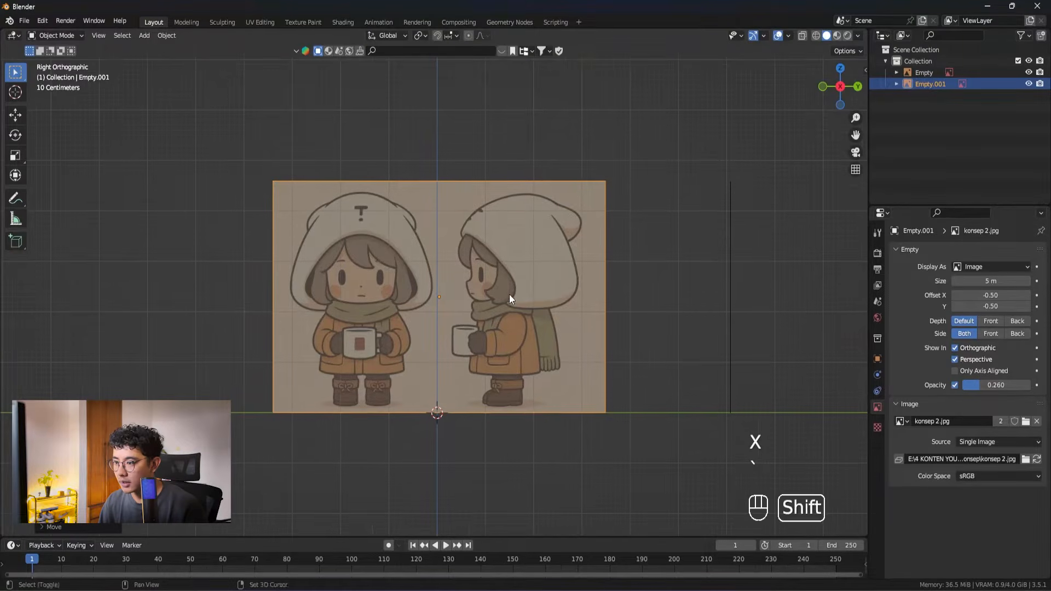
pyautogui.keyDown('shift'); pyautogui.moveTo(554, 327); pyautogui.dragTo(539, 322, button='middle'); pyautogui.keyUp('shift')
pyautogui.scroll(2, 539, 322)
pyautogui.press('g')
pyautogui.press('y')
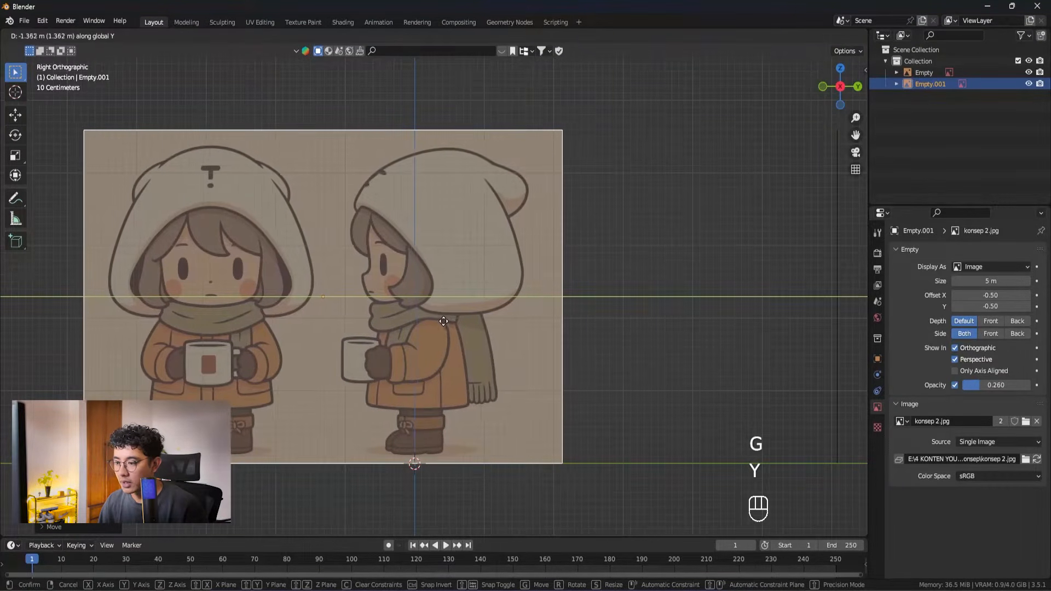
pyautogui.click(434, 325)
# Step: Check the placement of both reference images from the perspective and front views
pyautogui.keyDown('shift'); pyautogui.moveTo(407, 447); pyautogui.dragTo(445, 407, button='middle'); pyautogui.keyUp('shift')
pyautogui.moveTo(504, 487); pyautogui.dragTo(438, 380)
pyautogui.moveTo(438, 379); pyautogui.dragTo(469, 403, button='middle')
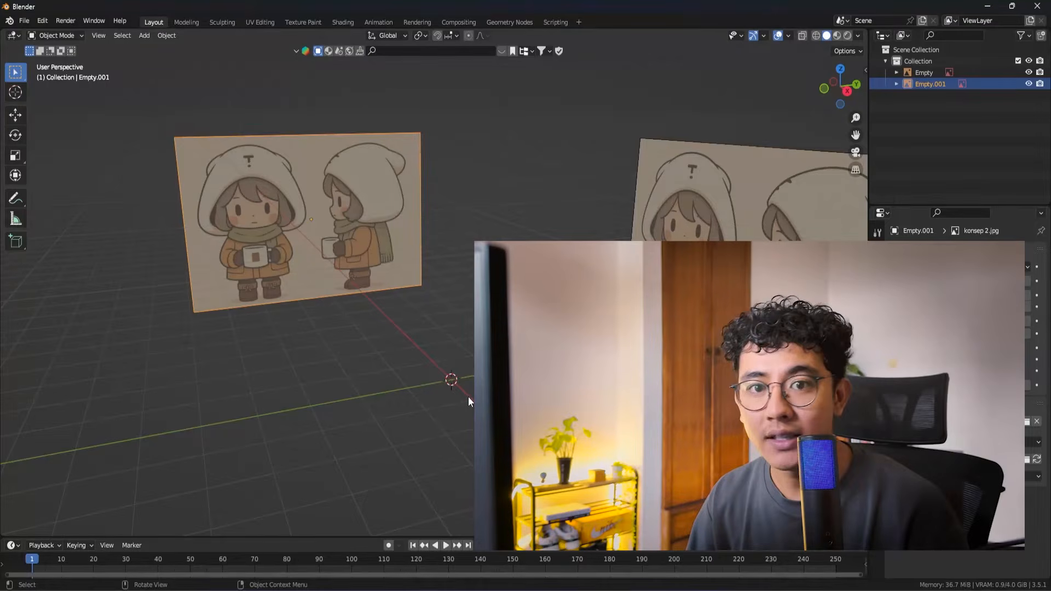
pyautogui.press('KP_1')
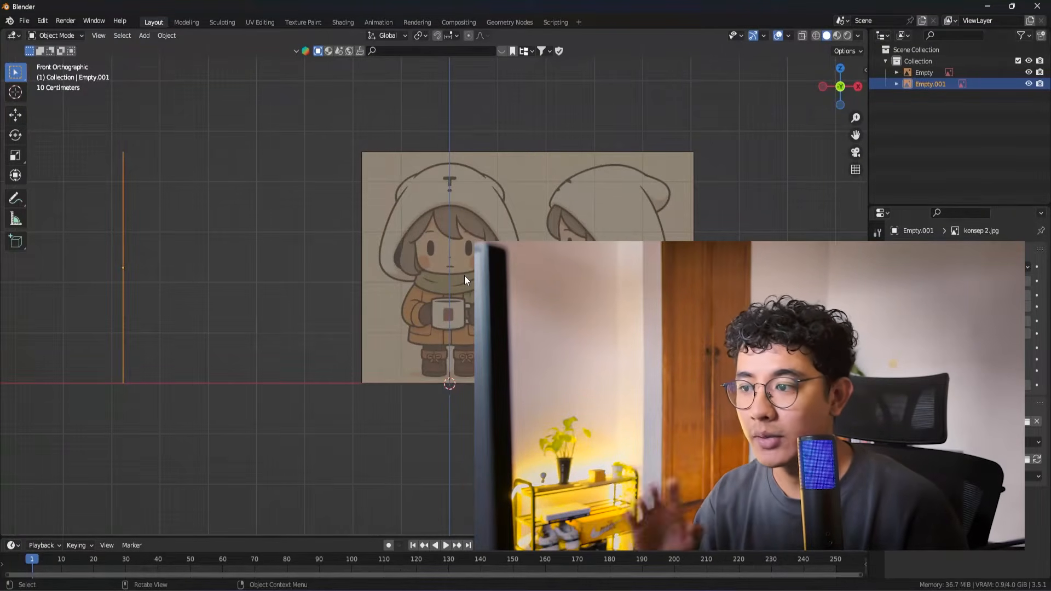
pyautogui.moveTo(343, 300); pyautogui.dragTo(419, 265, button='middle')
pyautogui.press('s')
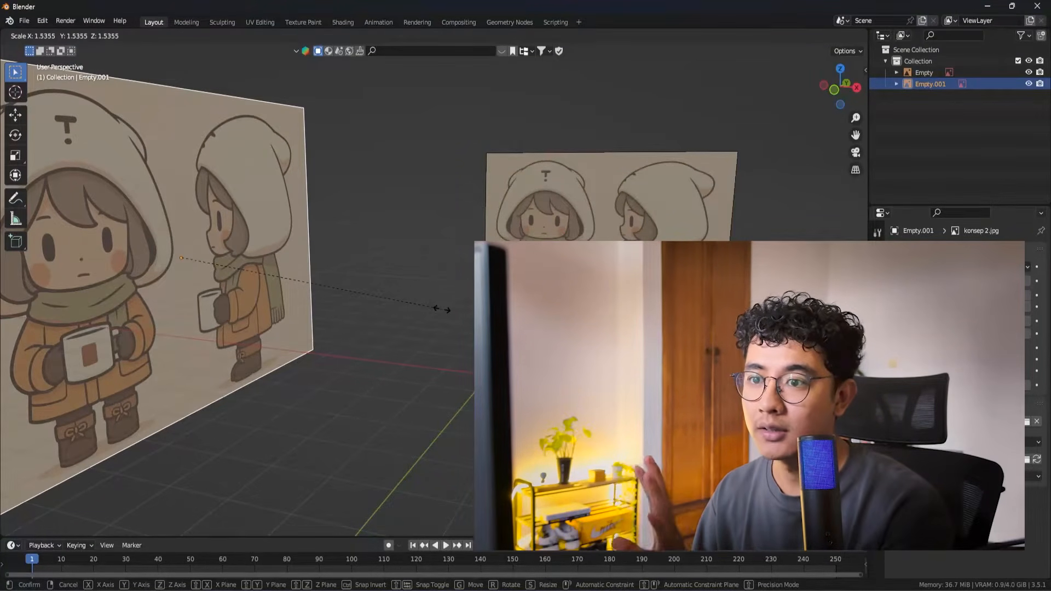
pyautogui.rightClick(443, 310)
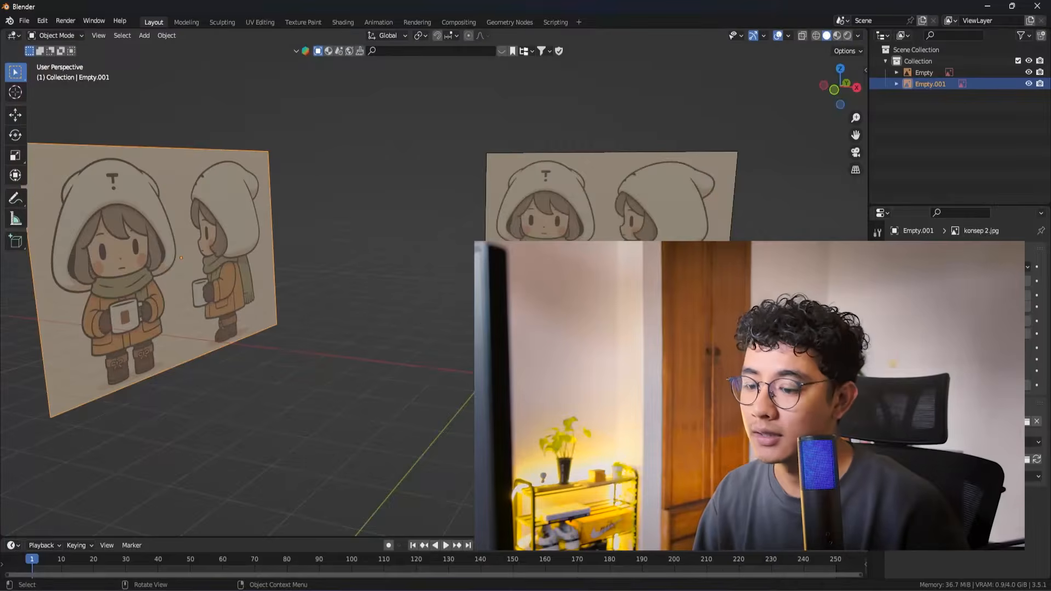
# Step: Set the viewport to the front view and change the Outliner area into an Image Editor
pyautogui.press('`')
pyautogui.click(455, 317)
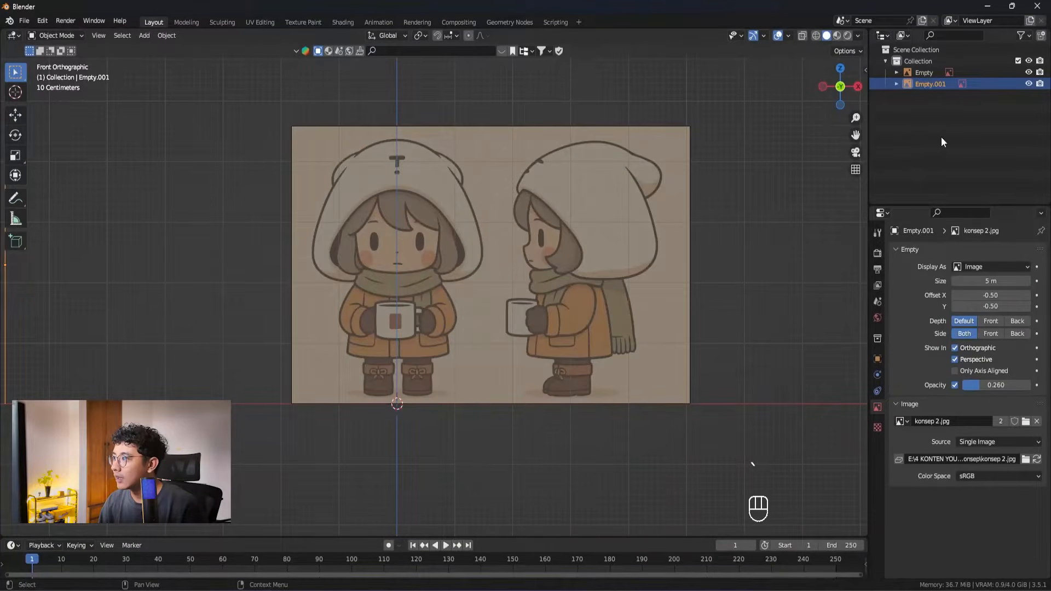
pyautogui.click(882, 35)
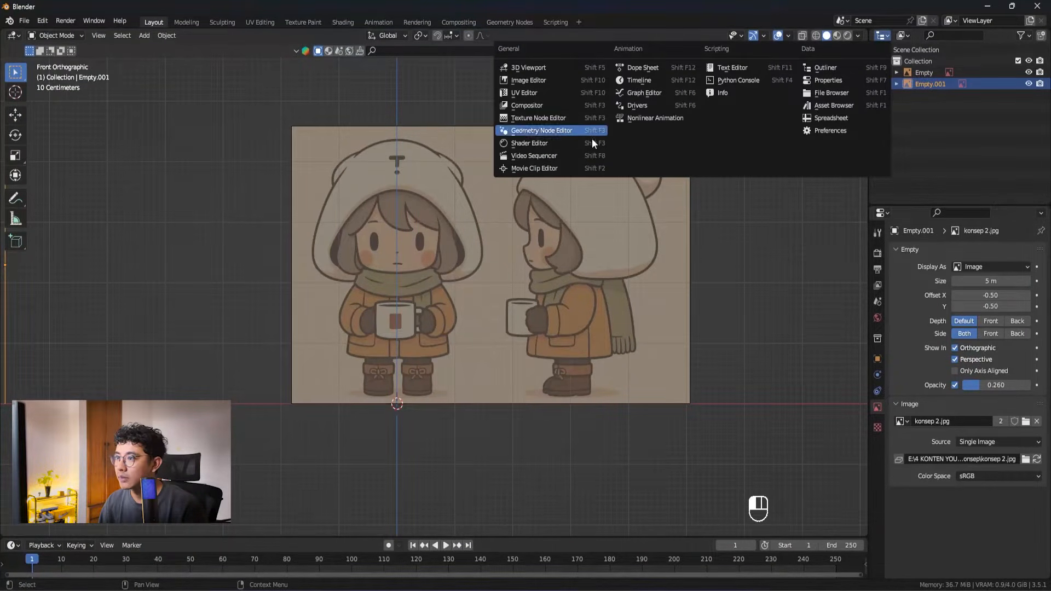
pyautogui.click(546, 80)
# Step: Load the konsep 1 image from the konsep folder into the Image Editor and frame the character
pyautogui.hotkey('alt', 'Tab')
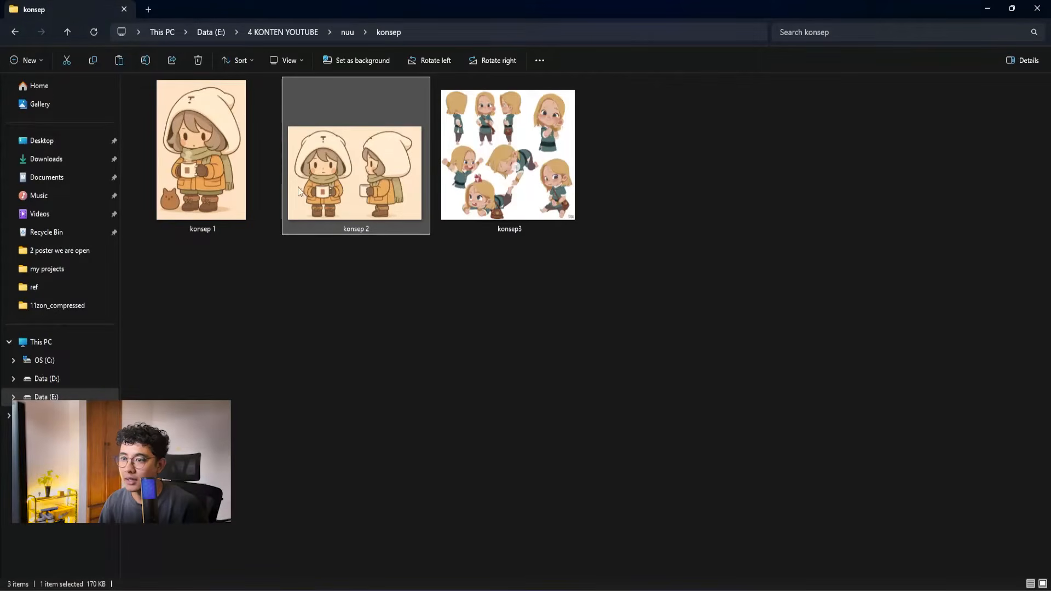
pyautogui.moveTo(219, 180); pyautogui.dragTo(651, 239)
pyautogui.hotkey('alt', 'Tab')
pyautogui.moveTo(1018, 121); pyautogui.dragTo(958, 136)
pyautogui.scroll(-7, 960, 117)
pyautogui.scroll(1, 956, 155)
pyautogui.scroll(1, 972, 194)
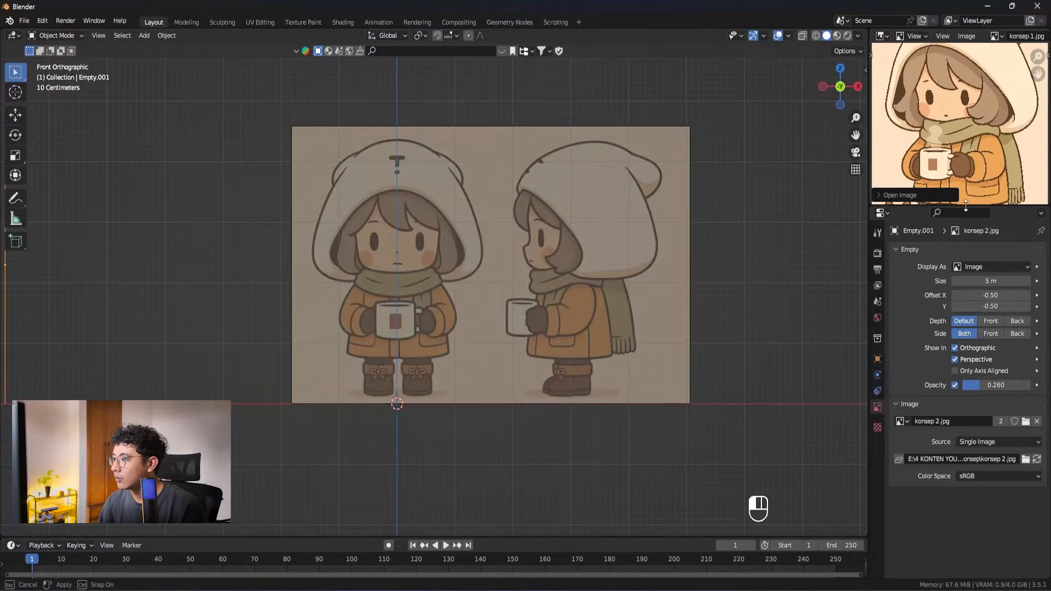
# Step: Enlarge the Image Editor area in height and width to show more of the concept image
pyautogui.moveTo(967, 206); pyautogui.dragTo(961, 266)
pyautogui.moveTo(867, 216); pyautogui.dragTo(825, 216)
pyautogui.keyDown('shift'); pyautogui.moveTo(496, 287); pyautogui.dragTo(495, 266, button='middle'); pyautogui.keyUp('shift')
pyautogui.scroll(1, 574, 273)
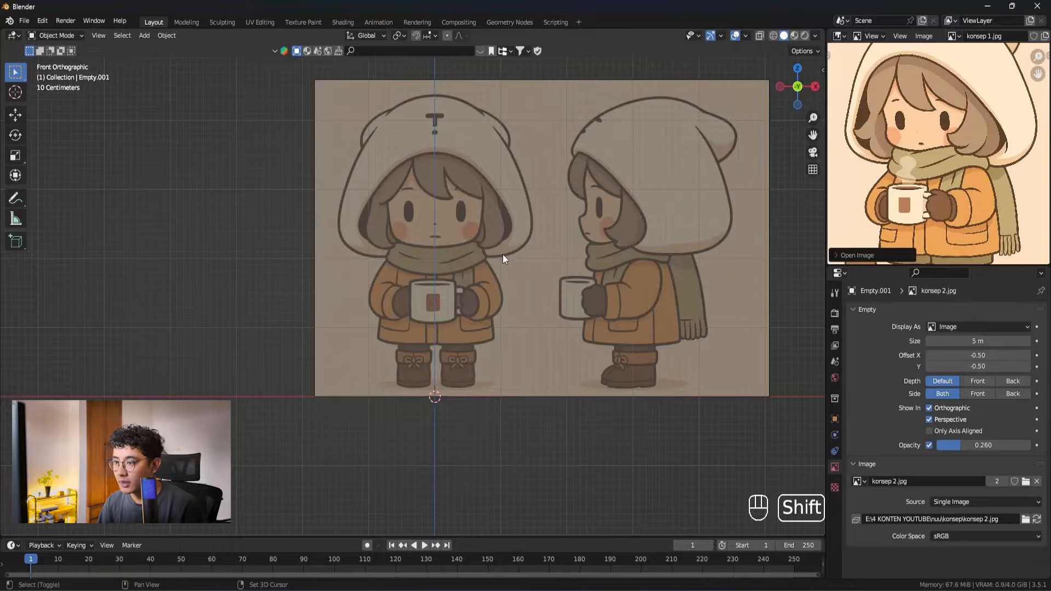
pyautogui.hotkey('shift', 'a')
pyautogui.moveTo(503, 255)
pyautogui.click(556, 265)
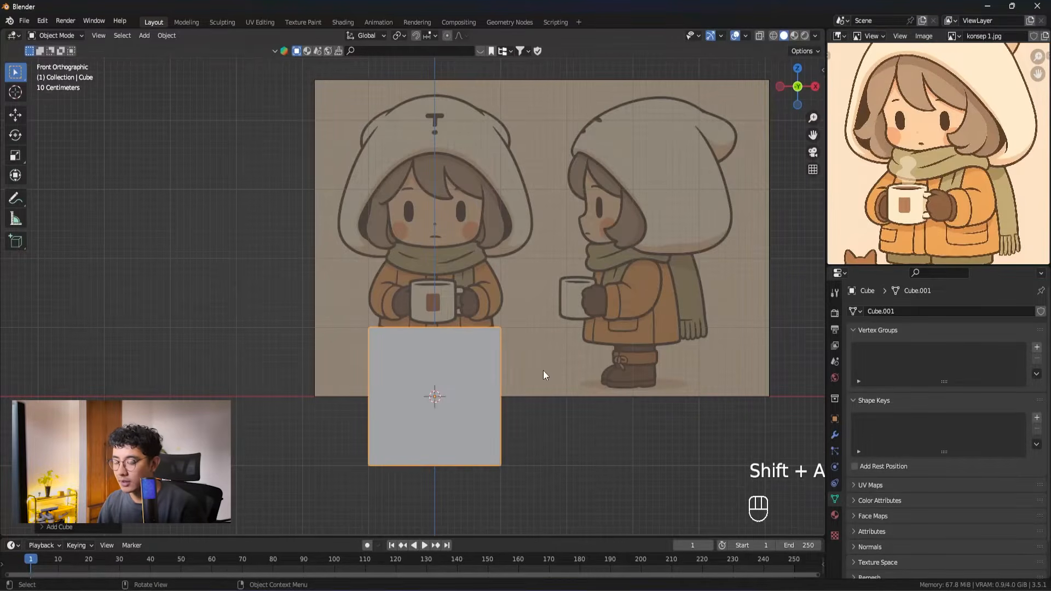
pyautogui.press('g')
pyautogui.press('z')
pyautogui.click(560, 148)
pyautogui.scroll(2, 547, 273)
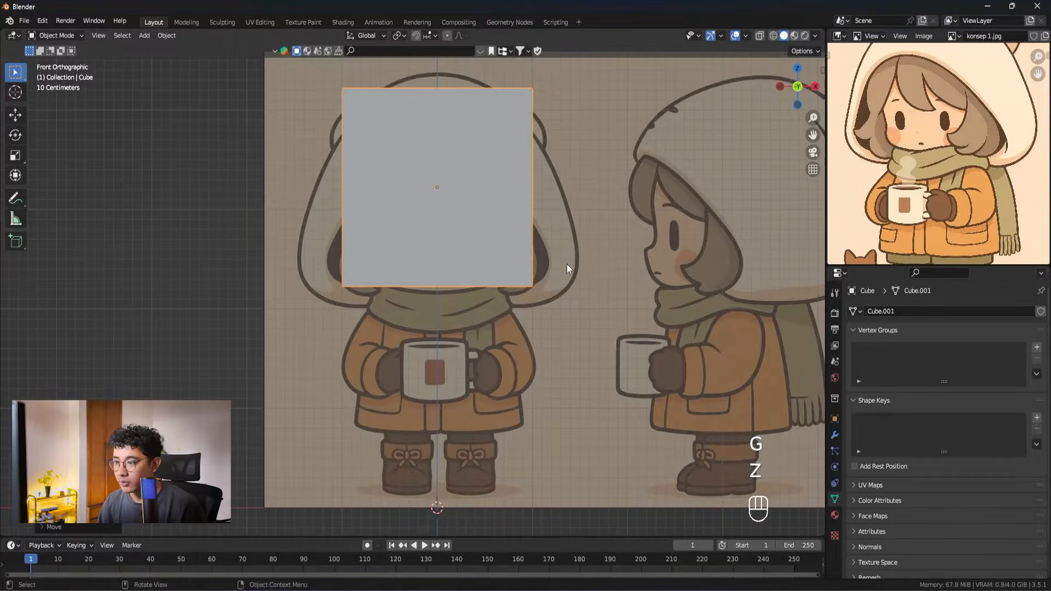
pyautogui.keyDown('shift'); pyautogui.moveTo(611, 276); pyautogui.dragTo(521, 270, button='middle'); pyautogui.keyUp('shift')
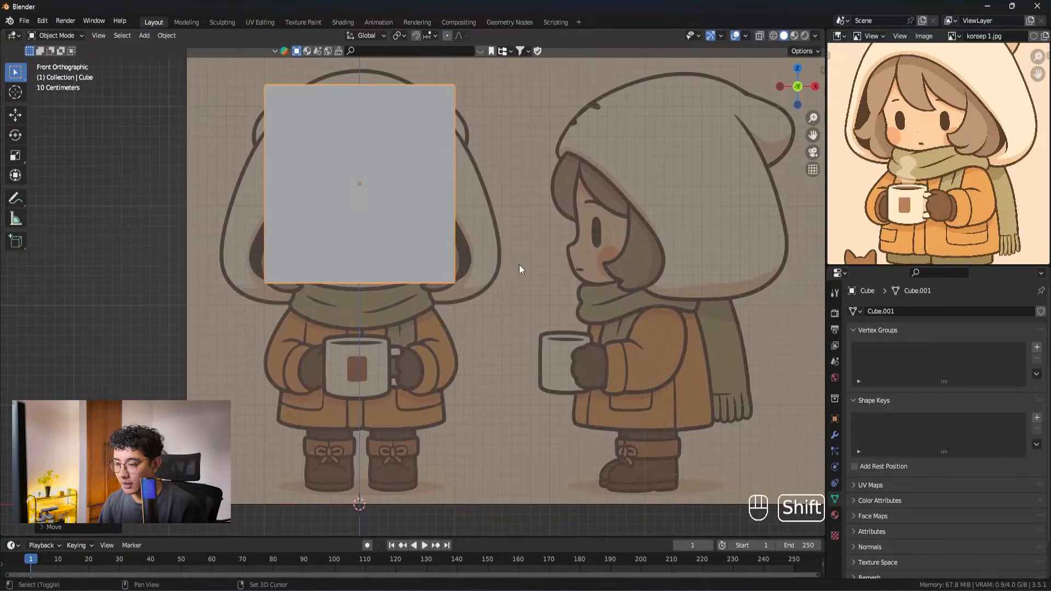
pyautogui.press('x')
pyautogui.click(412, 267)
# Step: Sketch annotation circles over the front figure's head, torso and legs, with proportion marks beside the head and torso
pyautogui.click(15, 199)
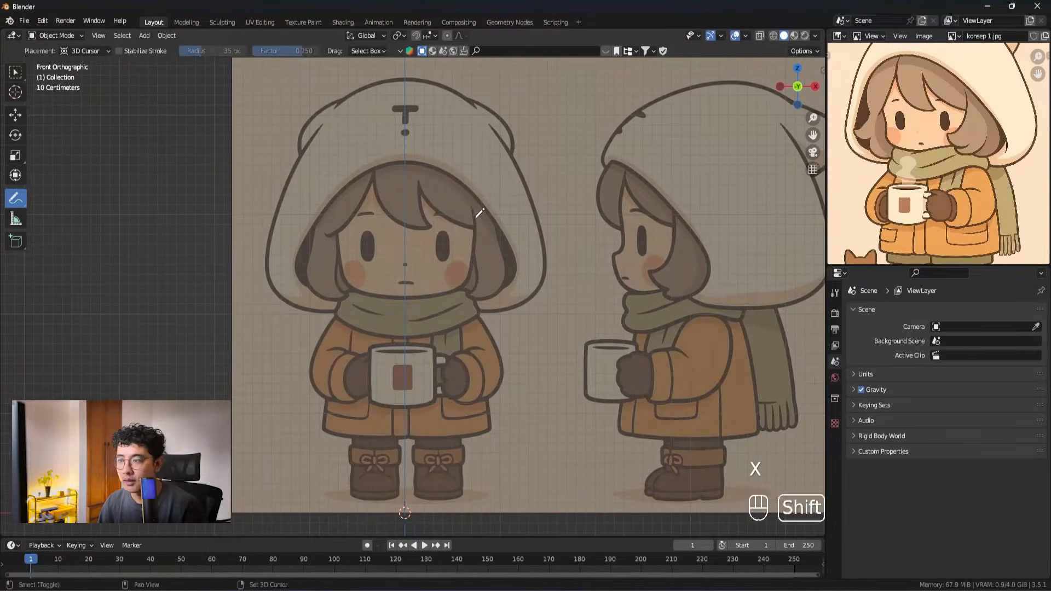
pyautogui.keyDown('shift'); pyautogui.moveTo(474, 206); pyautogui.dragTo(432, 211, button='middle'); pyautogui.keyUp('shift')
pyautogui.moveTo(402, 120); pyautogui.dragTo(315, 141)
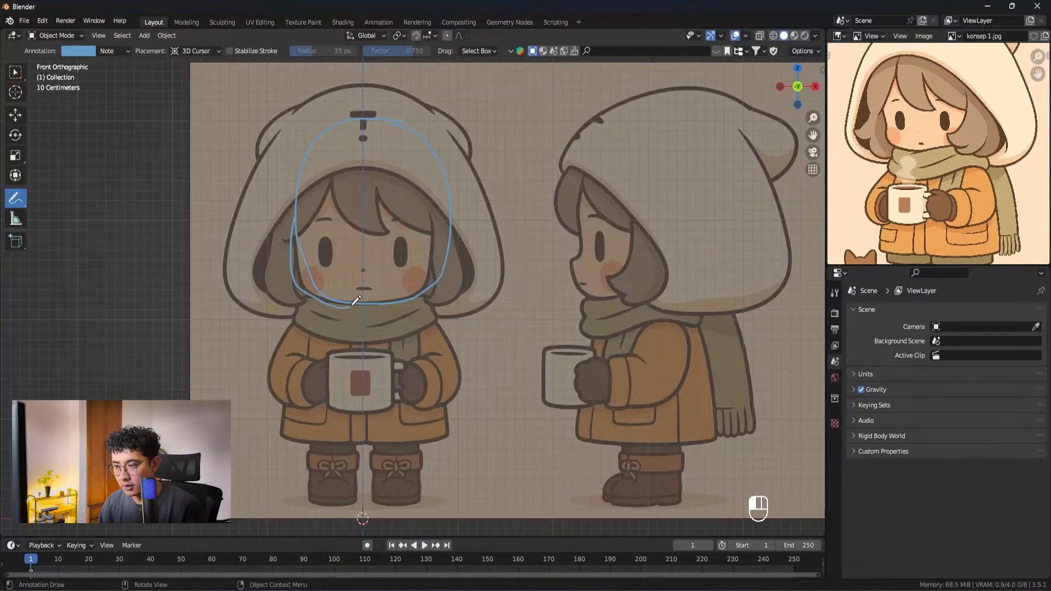
pyautogui.moveTo(418, 295)
pyautogui.keyDown('shift'); pyautogui.mouseDown(button='middle')
pyautogui.moveTo(403, 291)
pyautogui.moveTo(427, 274)
pyautogui.moveTo(422, 295)
pyautogui.mouseUp(button='middle'); pyautogui.keyUp('shift')
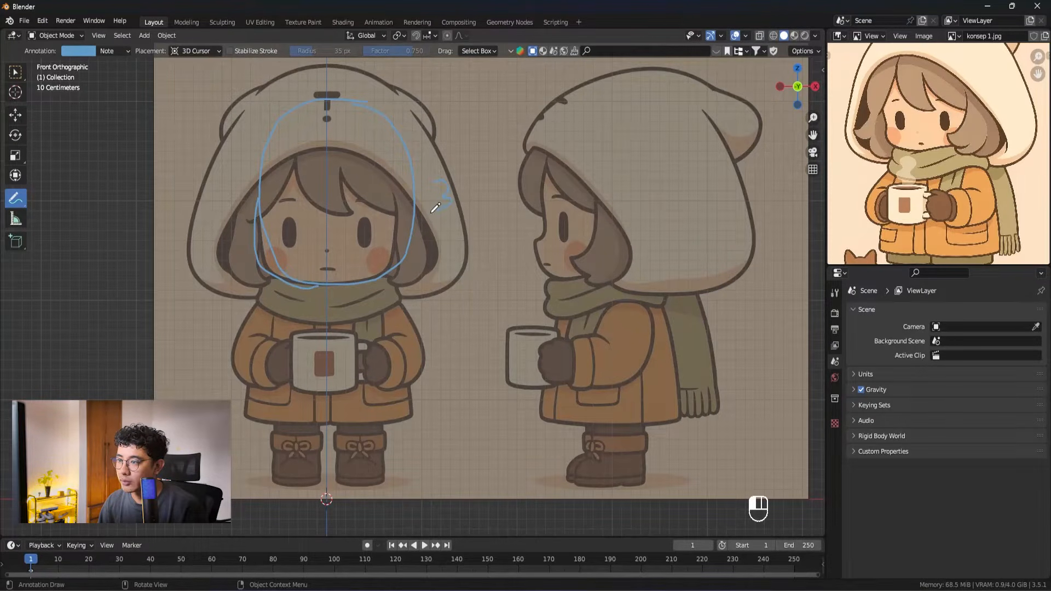
pyautogui.keyDown('shift'); pyautogui.moveTo(462, 255); pyautogui.dragTo(478, 229, button='middle'); pyautogui.keyUp('shift')
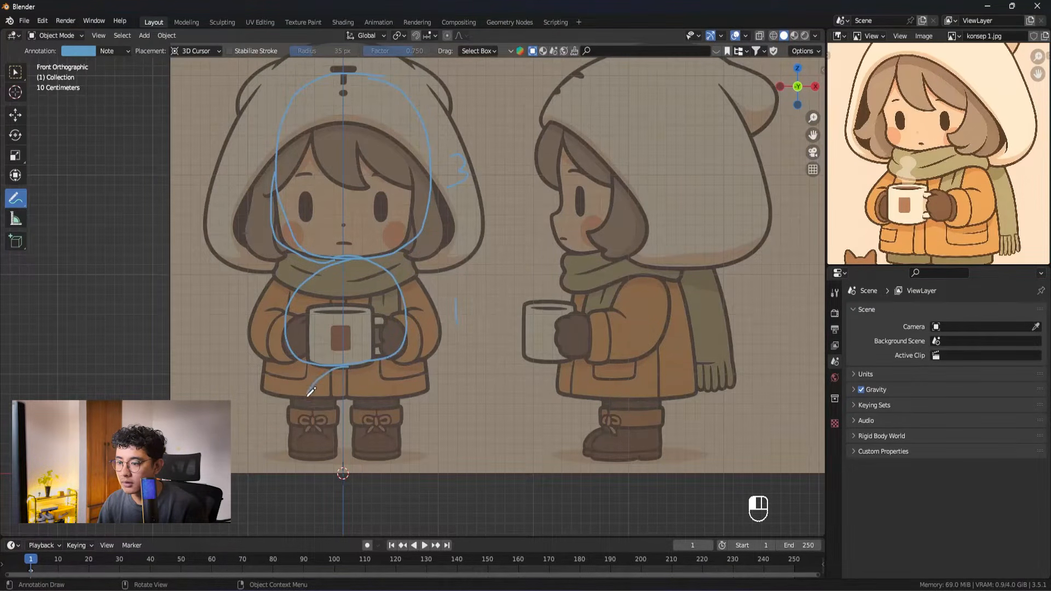
pyautogui.keyDown('shift'); pyautogui.moveTo(358, 362); pyautogui.dragTo(376, 359, button='middle'); pyautogui.keyUp('shift')
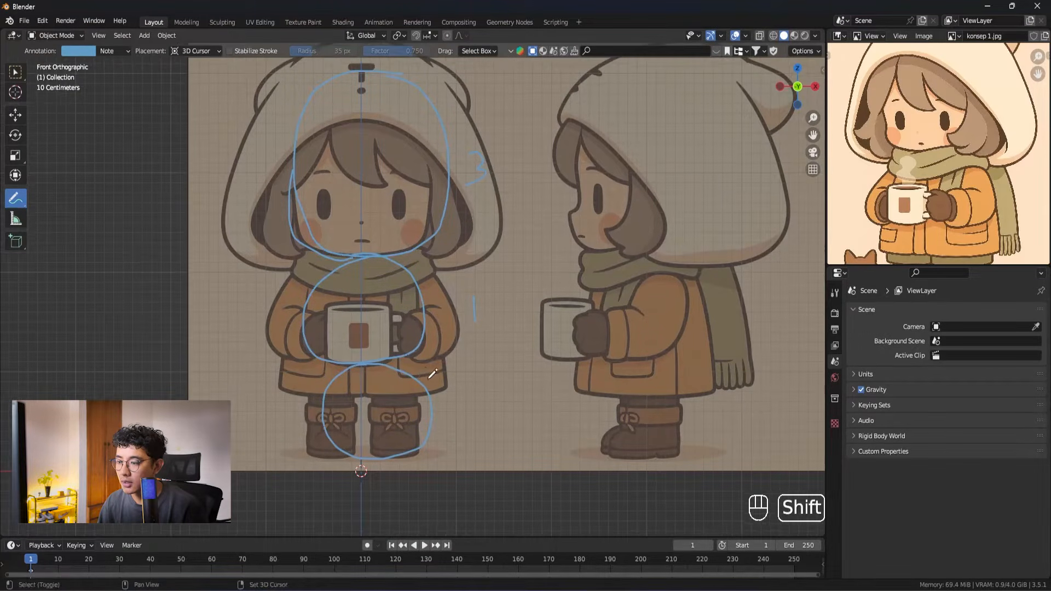
# Step: Erase the proportion mark beside the front figure's head and return to the Annotate tool
pyautogui.keyDown('shift'); pyautogui.moveTo(471, 412); pyautogui.dragTo(468, 477, button='middle'); pyautogui.keyUp('shift')
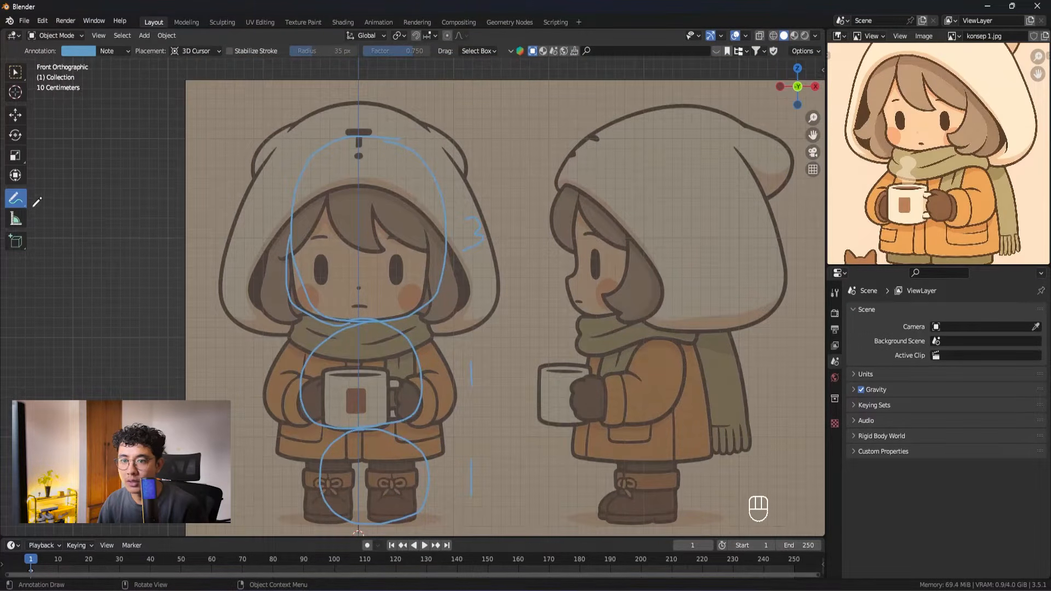
pyautogui.moveTo(21, 201); pyautogui.dragTo(82, 271)
pyautogui.click(13, 205)
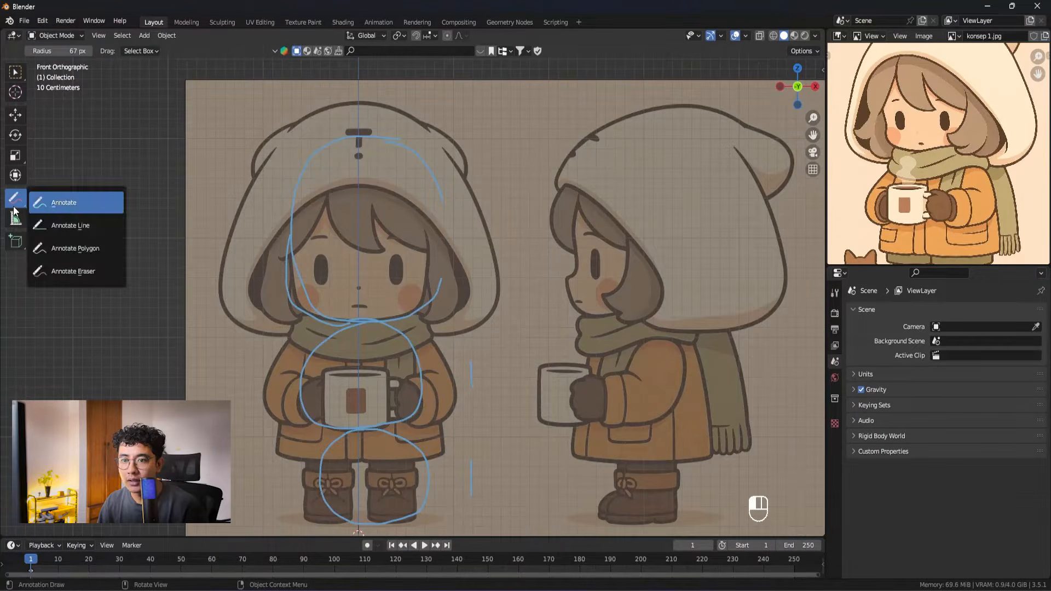
pyautogui.click(61, 204)
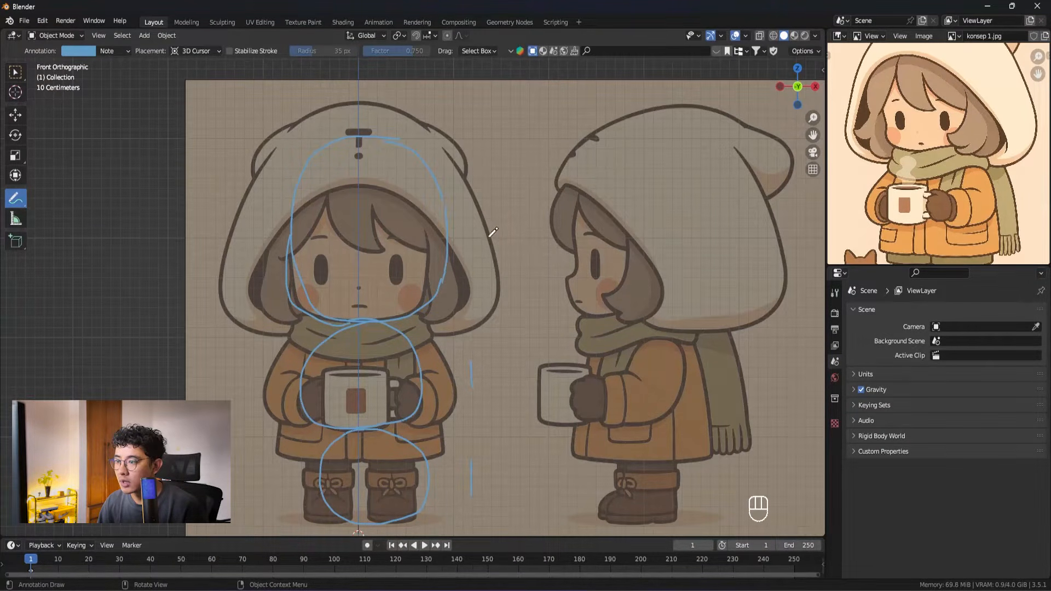
# Step: Write a 2 beside the head and sketch guide lines across the chin and hips and along the front figure's body and legs
pyautogui.keyDown('shift'); pyautogui.moveTo(516, 304); pyautogui.dragTo(519, 247, button='middle'); pyautogui.keyUp('shift')
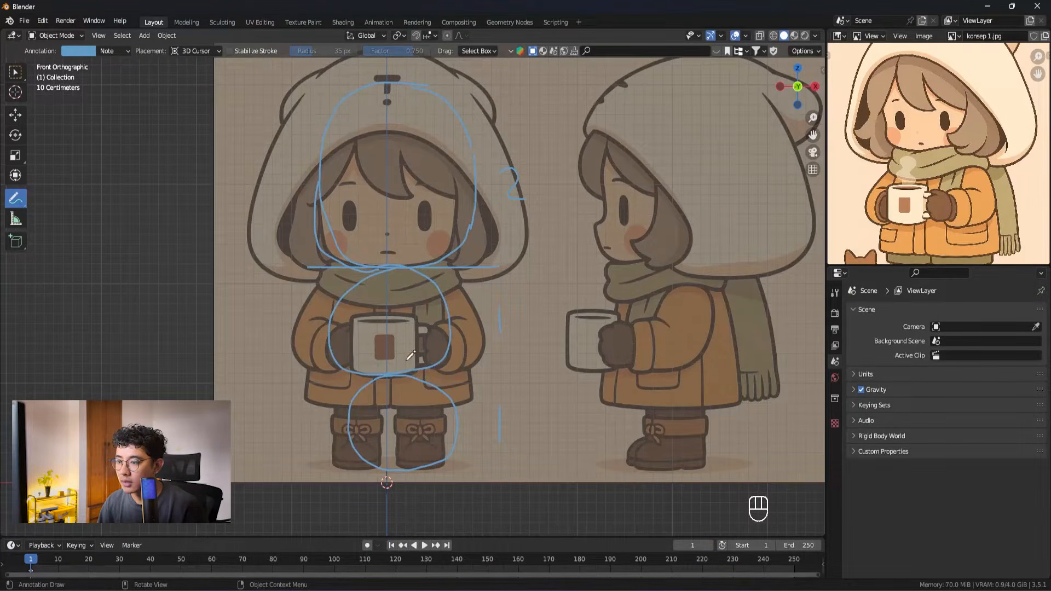
pyautogui.keyDown('shift'); pyautogui.moveTo(531, 364); pyautogui.dragTo(542, 226, button='middle'); pyautogui.keyUp('shift')
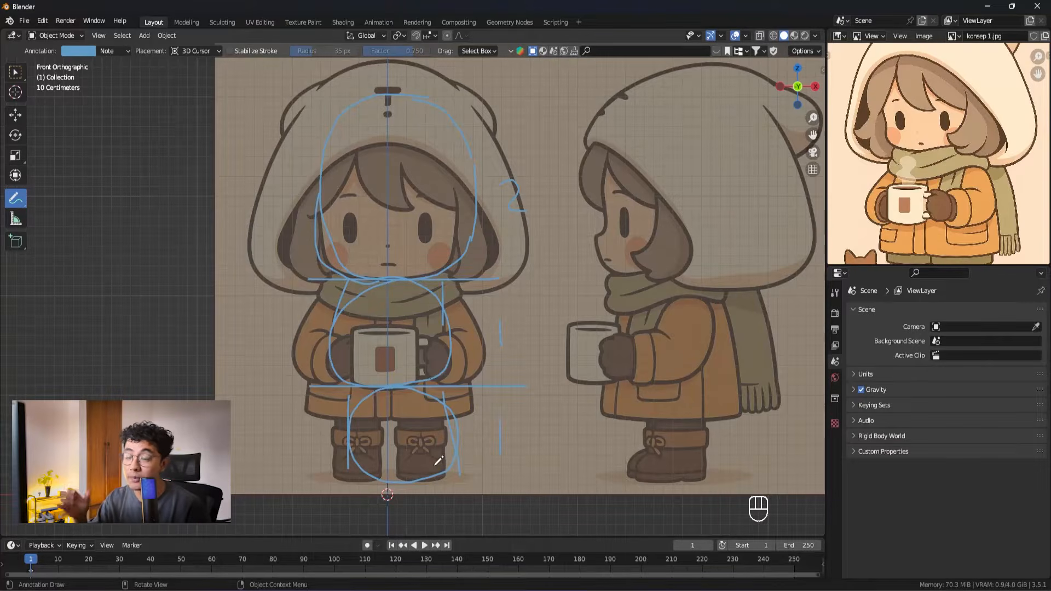
pyautogui.keyDown('shift'); pyautogui.moveTo(417, 303); pyautogui.dragTo(449, 287, button='middle'); pyautogui.keyUp('shift')
pyautogui.press('KP_1')
# Step: Erase all annotations over the front figure and return to the box selection tool
pyautogui.moveTo(29, 200)
pyautogui.mouseDown()
pyautogui.moveTo(16, 201)
pyautogui.moveTo(81, 278)
pyautogui.mouseUp()
pyautogui.moveTo(394, 356)
pyautogui.mouseDown()
pyautogui.moveTo(577, 436)
pyautogui.moveTo(515, 412)
pyautogui.mouseUp()
pyautogui.moveTo(540, 320); pyautogui.dragTo(532, 267)
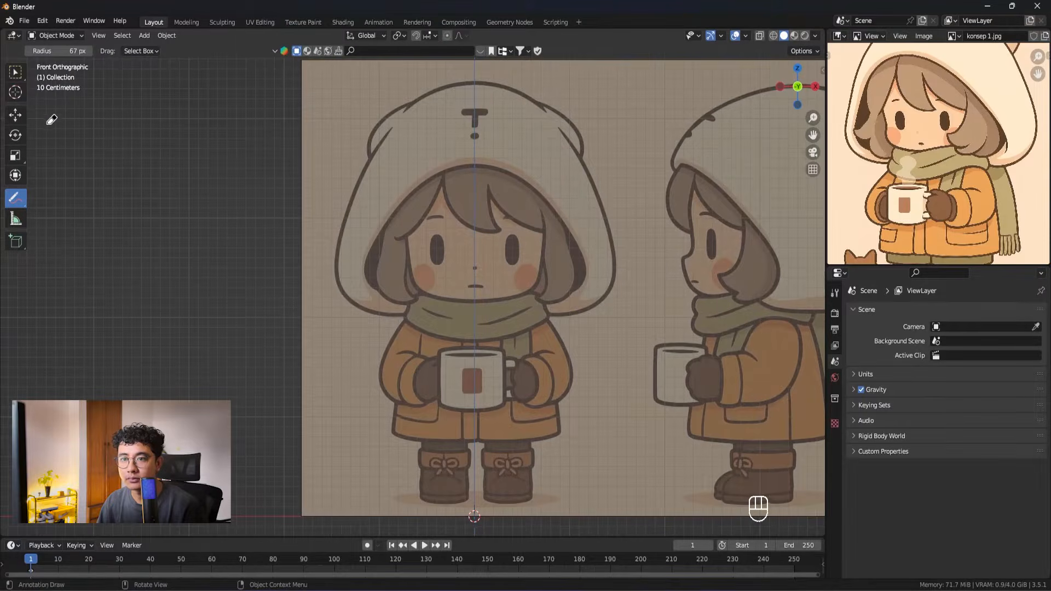
pyautogui.click(12, 68)
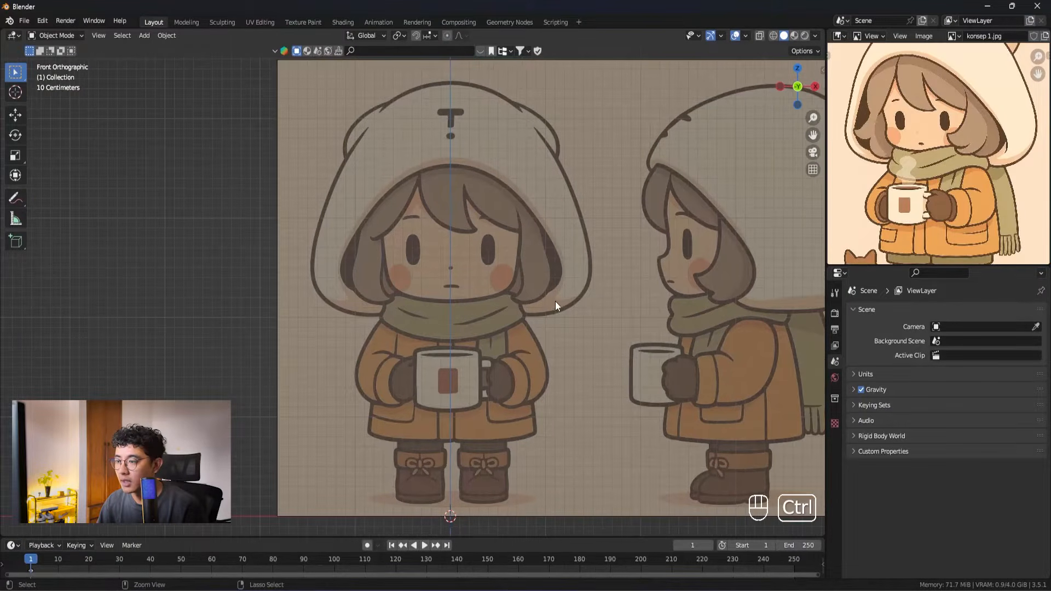
# Step: Add a cube and move it up along the Z axis onto the front figure's head
pyautogui.hotkey('ctrl', 'Tab')
pyautogui.keyDown('shift'); pyautogui.moveTo(522, 382); pyautogui.dragTo(454, 302, button='middle'); pyautogui.keyUp('shift')
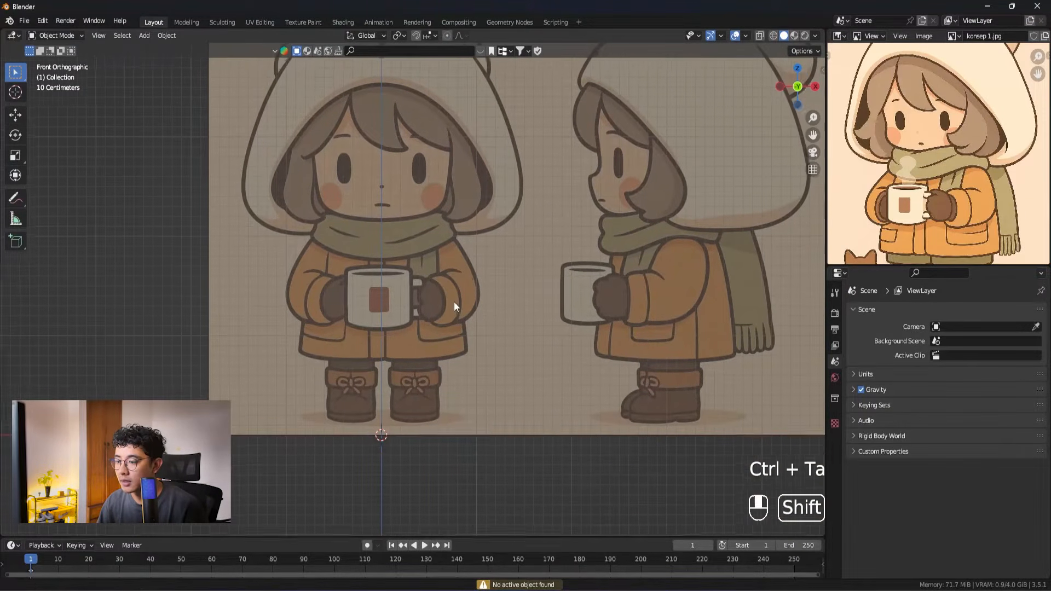
pyautogui.hotkey('shift', 'a')
pyautogui.moveTo(450, 302)
pyautogui.click(506, 314)
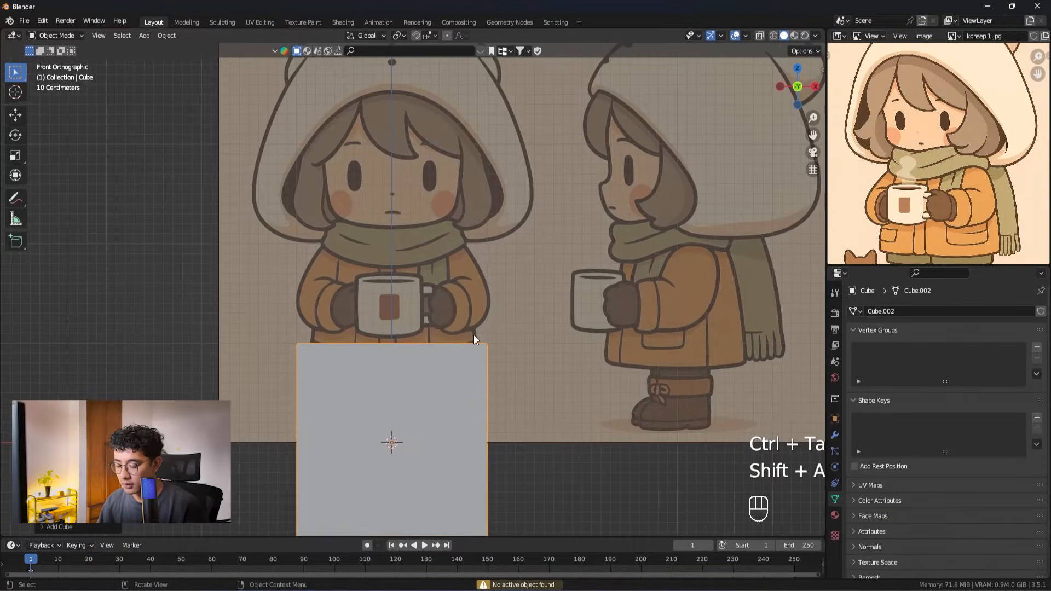
pyautogui.press('g')
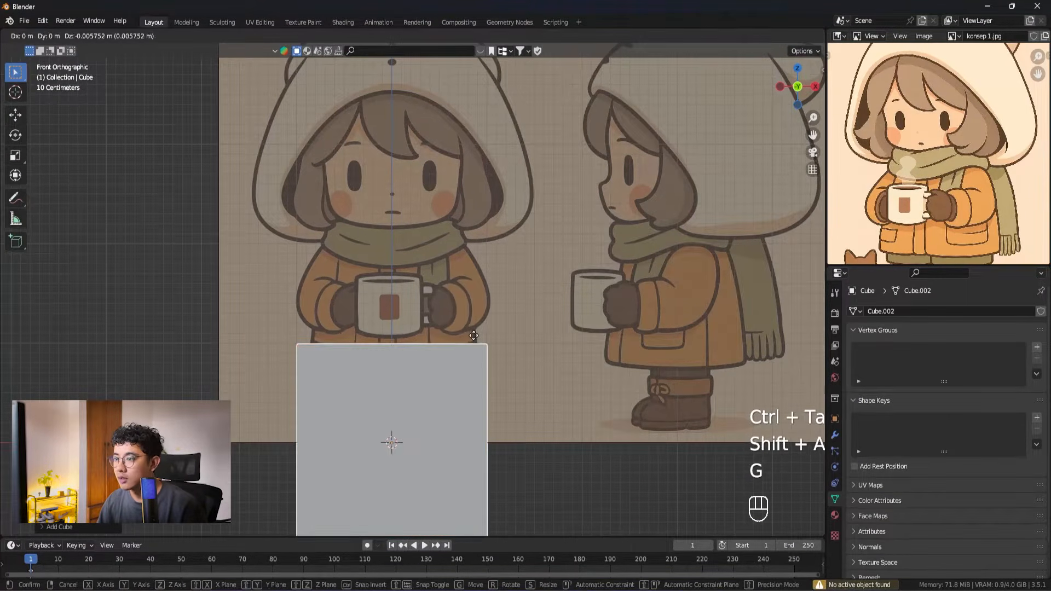
pyautogui.press('z')
pyautogui.click(520, 85)
# Step: Fine-tune the cube's height along the Z axis over the head and check it from the right and front
pyautogui.keyDown('shift'); pyautogui.moveTo(530, 218); pyautogui.dragTo(471, 279, button='middle'); pyautogui.keyUp('shift')
pyautogui.scroll(1, 542, 307)
pyautogui.press('g')
pyautogui.press('z')
pyautogui.click(573, 290)
pyautogui.press('`')
pyautogui.click(510, 294)
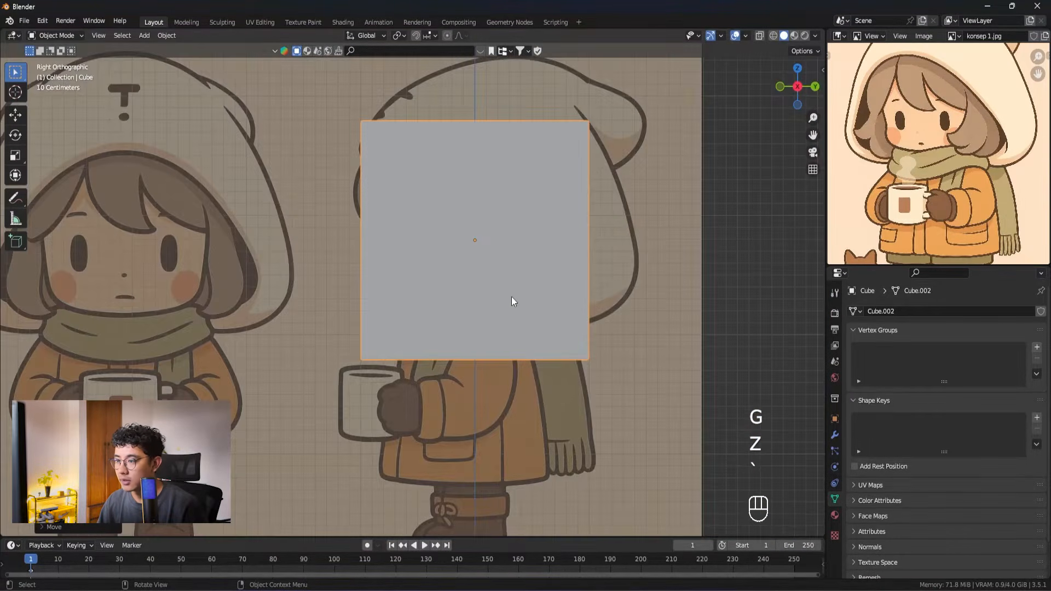
pyautogui.press('`')
pyautogui.click(492, 320)
pyautogui.keyDown('shift'); pyautogui.moveTo(551, 283); pyautogui.dragTo(549, 256, button='middle'); pyautogui.keyUp('shift')
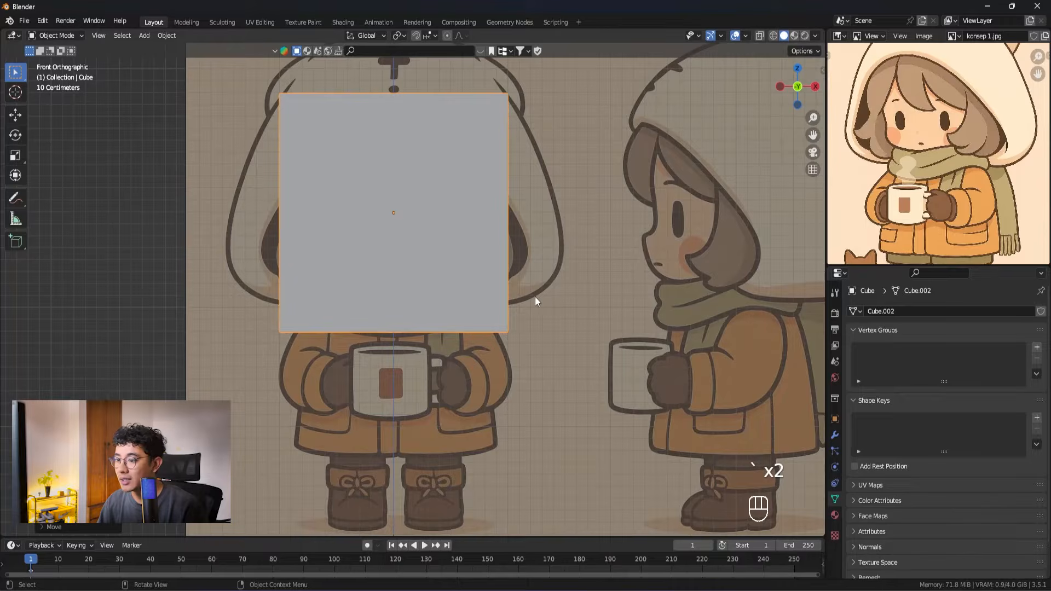
pyautogui.keyDown('shift'); pyautogui.moveTo(564, 297); pyautogui.dragTo(565, 335, button='middle'); pyautogui.keyUp('shift')
# Step: Add a Subdivision Surface modifier to the head cube and enlarge the Properties area's height
pyautogui.click(835, 436)
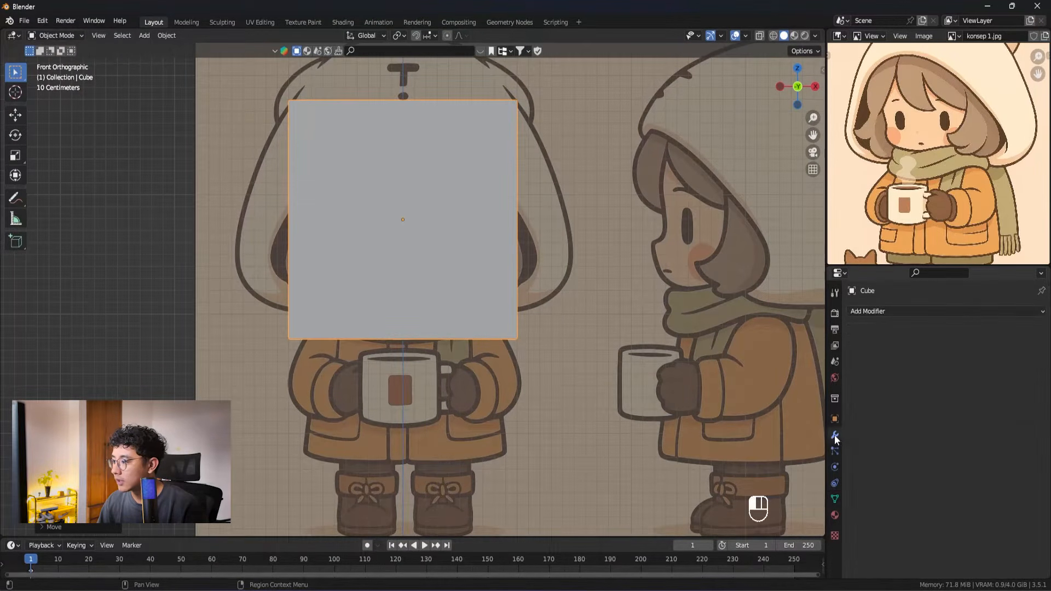
pyautogui.click(878, 311)
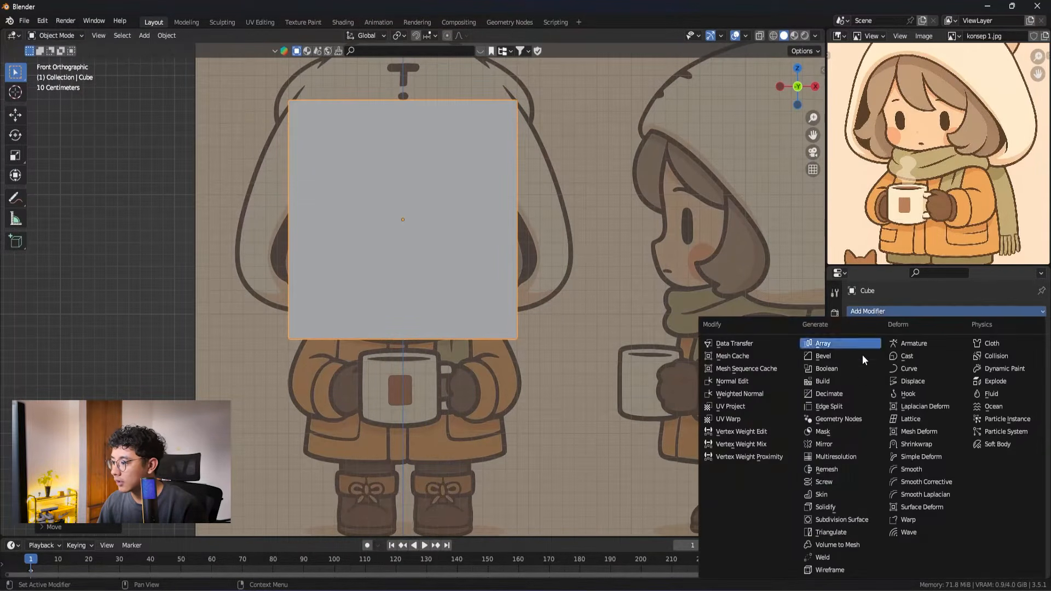
pyautogui.click(840, 517)
pyautogui.keyDown('shift'); pyautogui.moveTo(524, 300); pyautogui.dragTo(578, 316, button='middle'); pyautogui.keyUp('shift')
pyautogui.scroll(1, 582, 318)
pyautogui.keyDown('shift'); pyautogui.moveTo(647, 314); pyautogui.dragTo(589, 314, button='middle'); pyautogui.keyUp('shift')
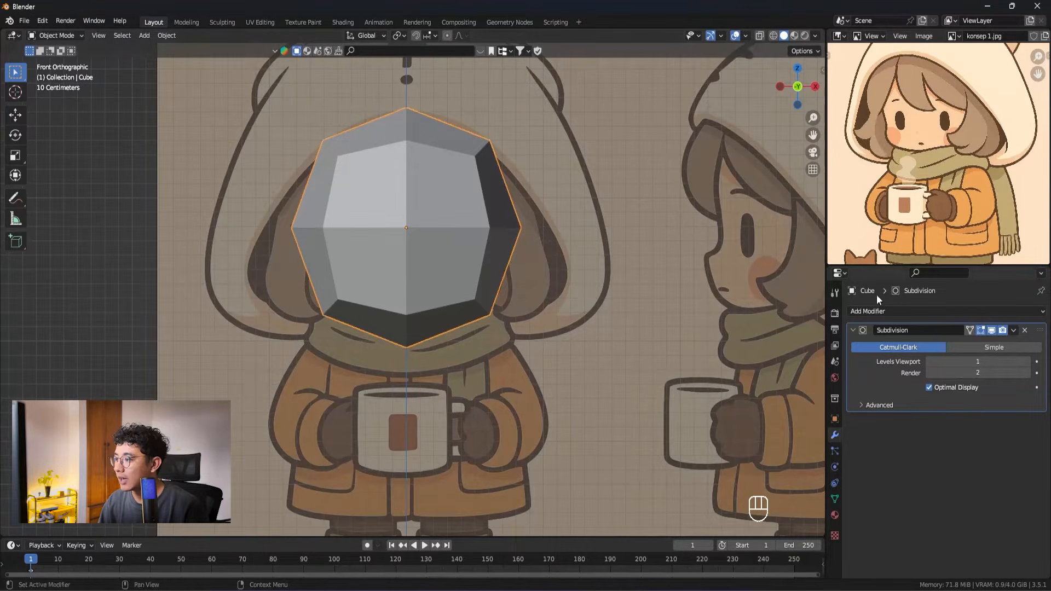
pyautogui.moveTo(887, 266); pyautogui.dragTo(887, 190)
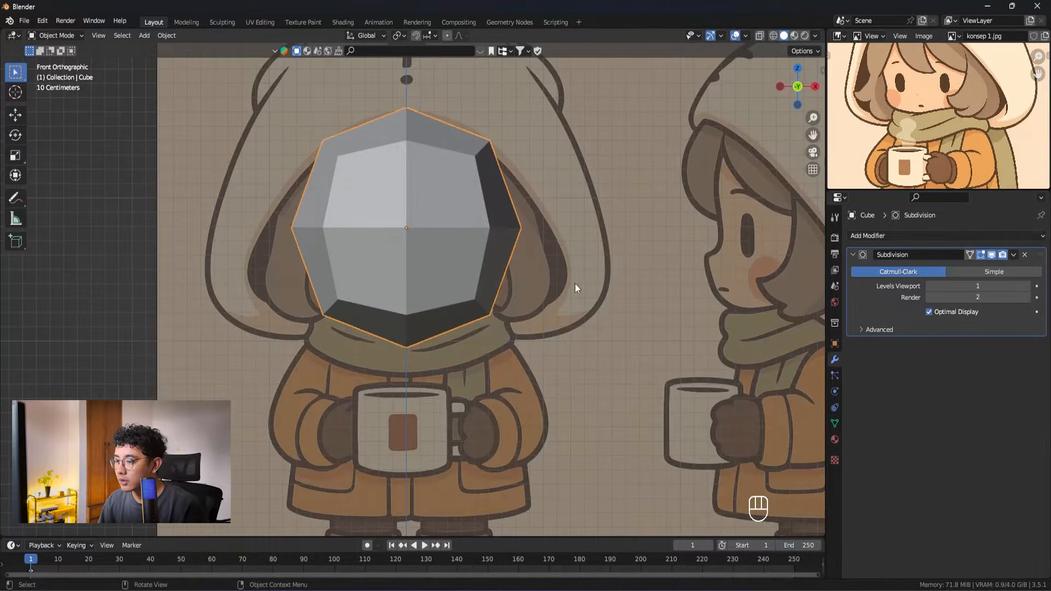
pyautogui.press('x')
pyautogui.click(575, 282)
pyautogui.hotkey('ctrl', 'z')
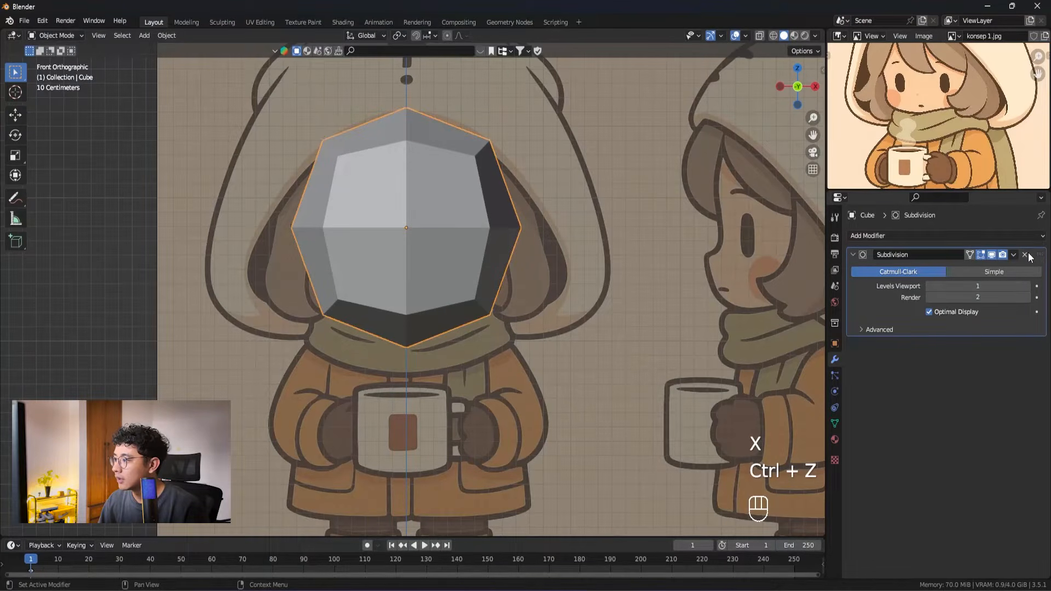
# Step: Remove the head cube's Subdivision modifier and add a Subdivision Surface modifier again
pyautogui.click(1025, 255)
pyautogui.click(931, 235)
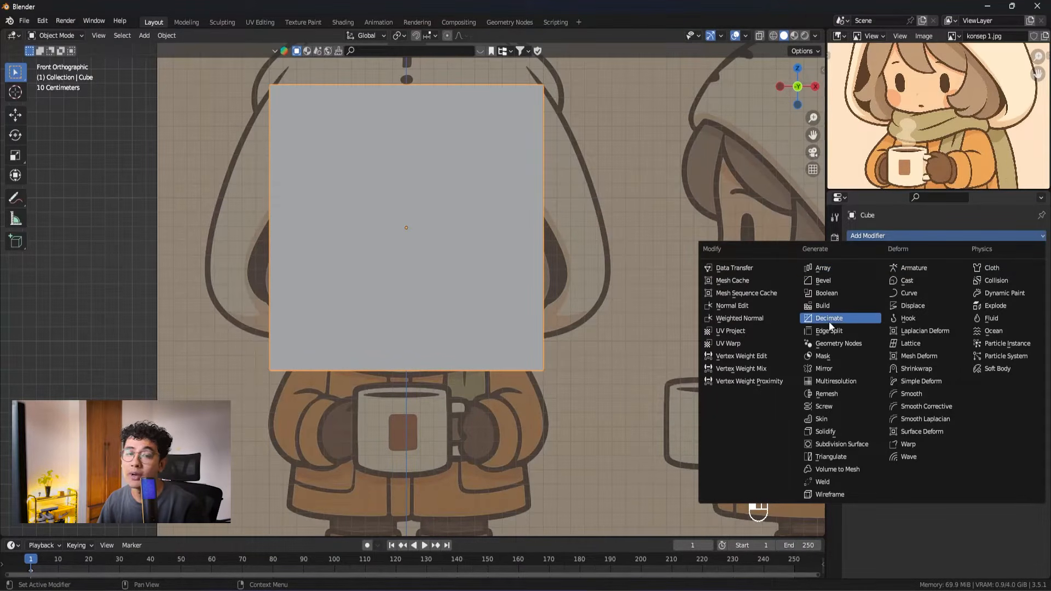
pyautogui.click(847, 443)
# Step: Duplicate the head shape downward along the Z axis onto the torso and scale the copy down to fit
pyautogui.keyDown('shift'); pyautogui.moveTo(422, 281); pyautogui.dragTo(435, 303, button='middle'); pyautogui.keyUp('shift')
pyautogui.press('`')
pyautogui.scroll(1, 531, 290)
pyautogui.keyDown('shift'); pyautogui.moveTo(510, 308); pyautogui.dragTo(576, 214, button='middle'); pyautogui.keyUp('shift')
pyautogui.scroll(-1, 576, 214)
pyautogui.hotkey('shift', 'd')
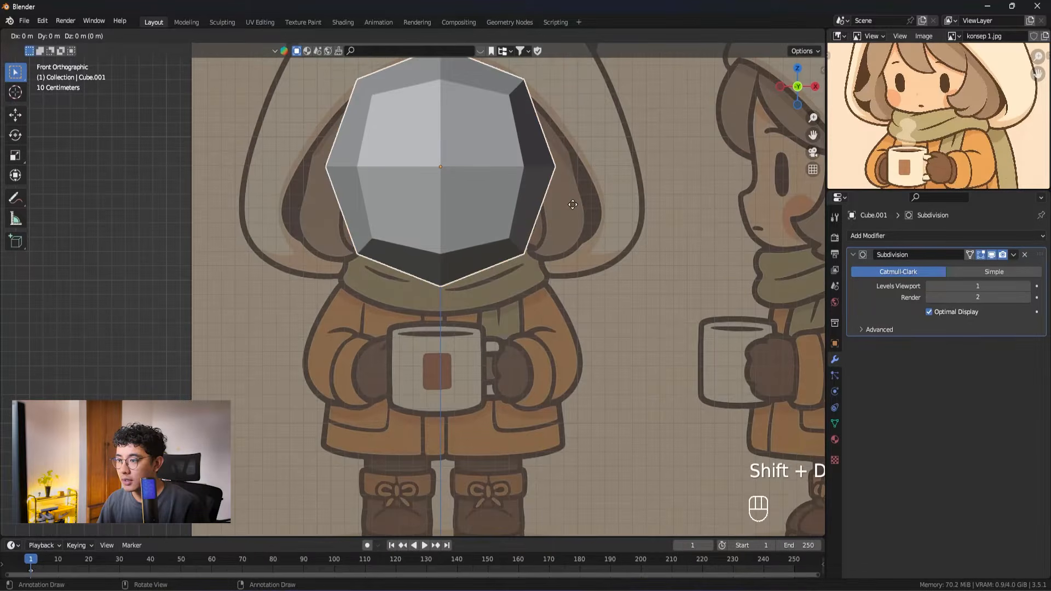
pyautogui.press('z')
pyautogui.click(591, 391)
pyautogui.press('s')
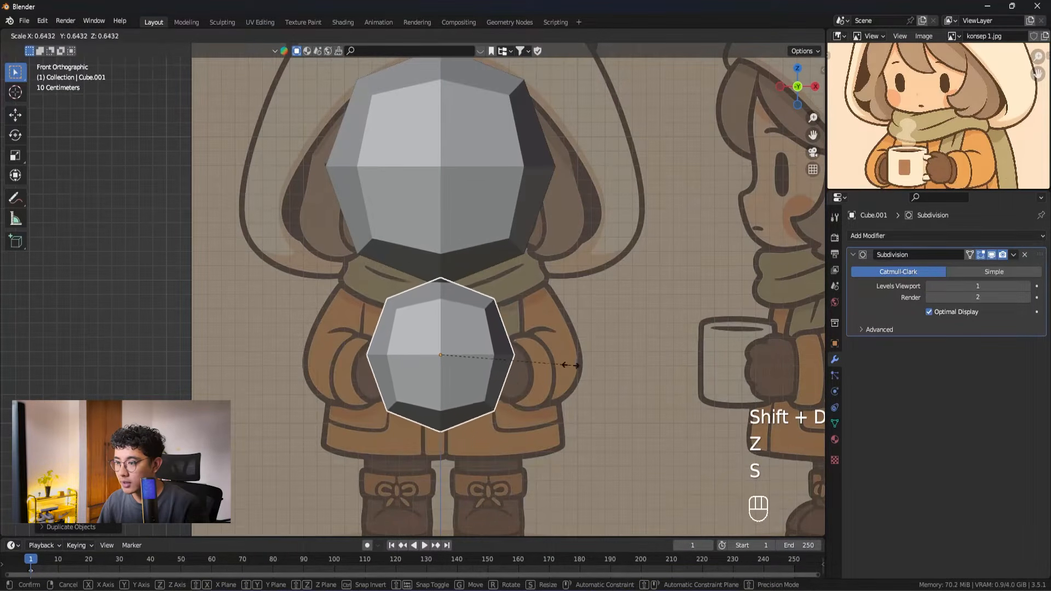
pyautogui.click(588, 364)
# Step: Examine the head and torso shapes in perspective and against the reference images
pyautogui.moveTo(588, 365); pyautogui.dragTo(486, 288, button='middle')
pyautogui.press('`')
pyautogui.keyDown('shift'); pyautogui.moveTo(486, 249); pyautogui.dragTo(501, 313, button='middle'); pyautogui.keyUp('shift')
pyautogui.moveTo(501, 313); pyautogui.dragTo(411, 272, button='middle')
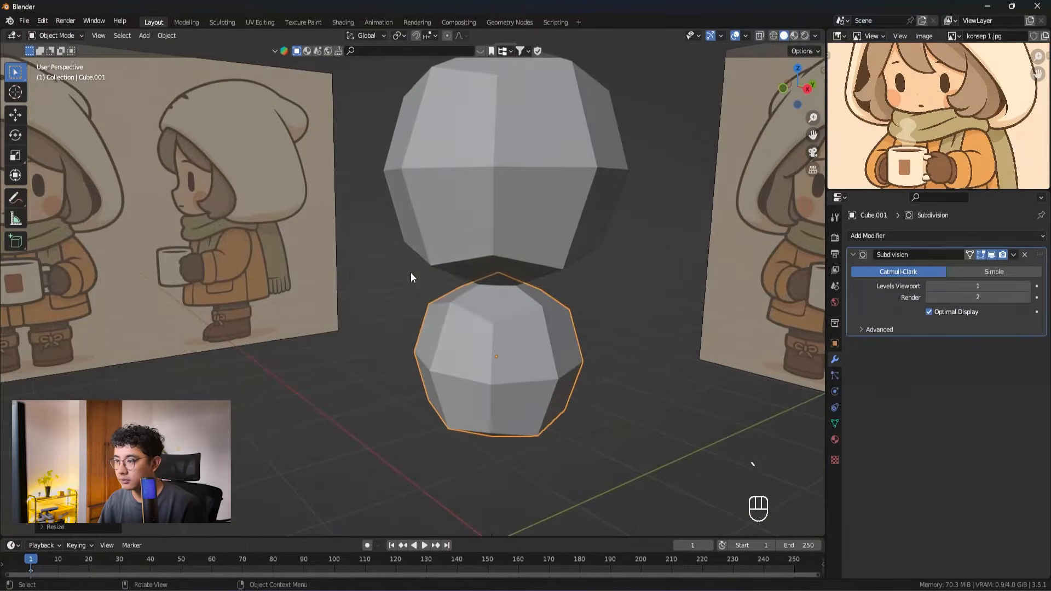
pyautogui.press('`')
pyautogui.press('`')
pyautogui.keyDown('shift'); pyautogui.moveTo(512, 222); pyautogui.dragTo(571, 282, button='middle'); pyautogui.keyUp('shift')
# Step: Duplicate the head shape's Subdivision modifier and apply the first of the two modifiers
pyautogui.click(514, 249)
pyautogui.scroll(2, 551, 302)
pyautogui.scroll(-2, 576, 294)
pyautogui.click(1013, 255)
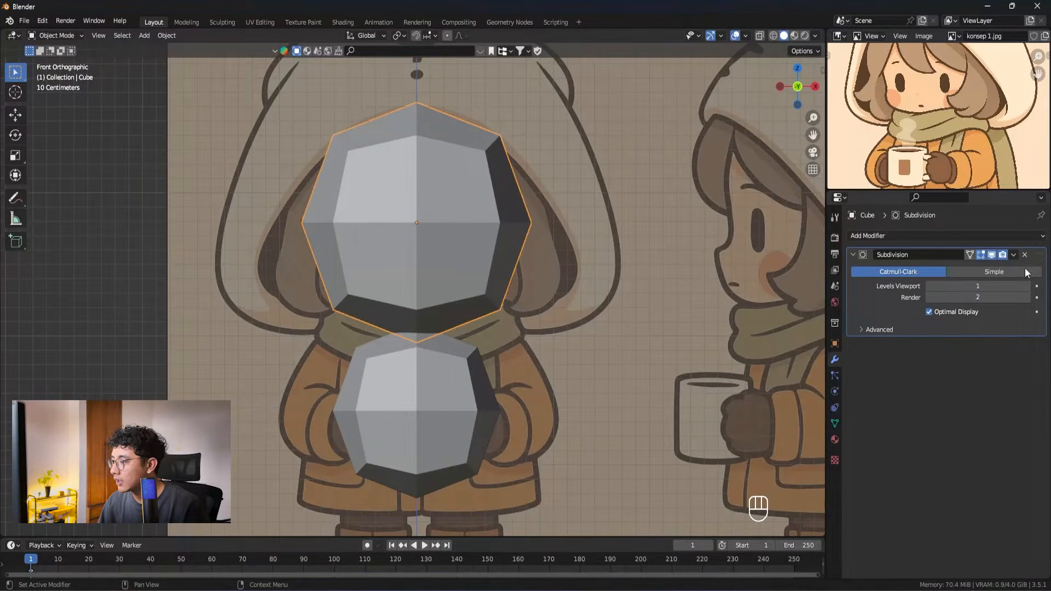
pyautogui.hotkey('shift', 'd')
pyautogui.keyDown('shift'); pyautogui.scroll(-1, 626, 274); pyautogui.keyUp('shift')
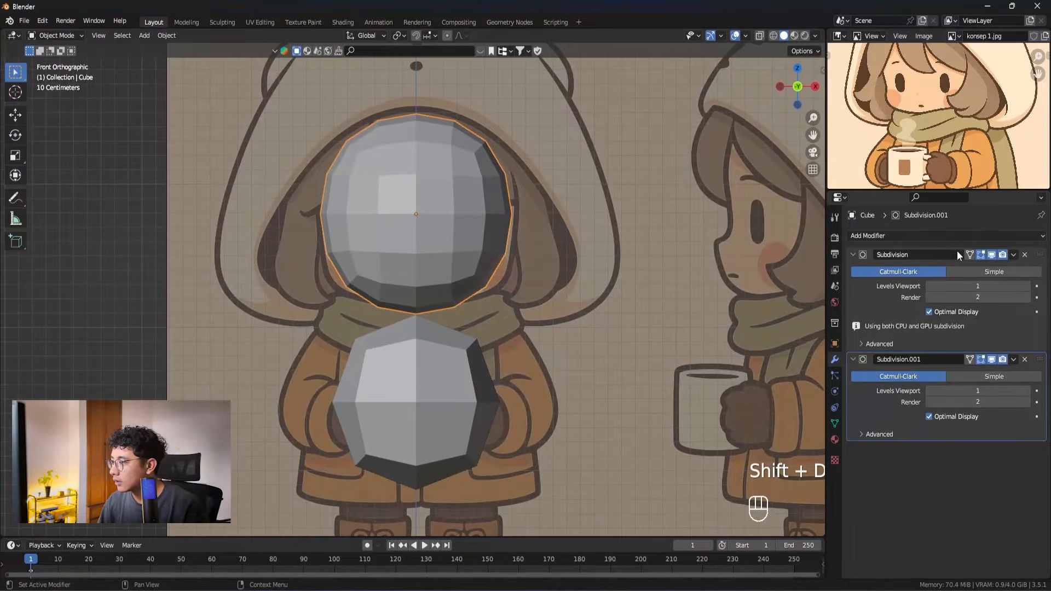
pyautogui.click(1013, 256)
pyautogui.click(986, 268)
# Step: Inspect the head's subdivided mesh in Edit Mode from several angles
pyautogui.moveTo(629, 254); pyautogui.dragTo(500, 256, button='middle')
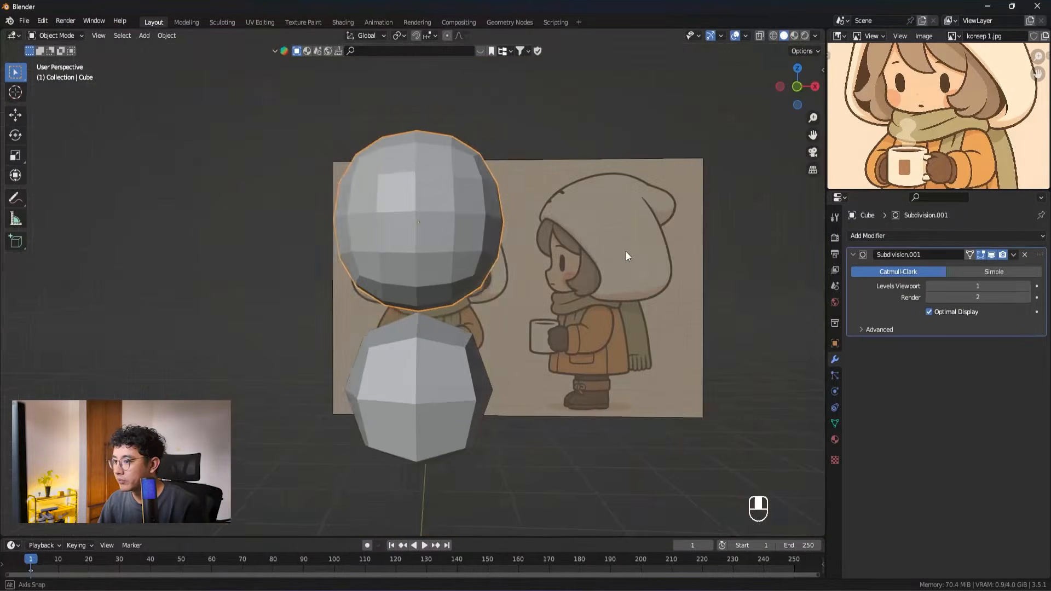
pyautogui.press('Tab')
pyautogui.moveTo(500, 256); pyautogui.dragTo(444, 263, button='middle')
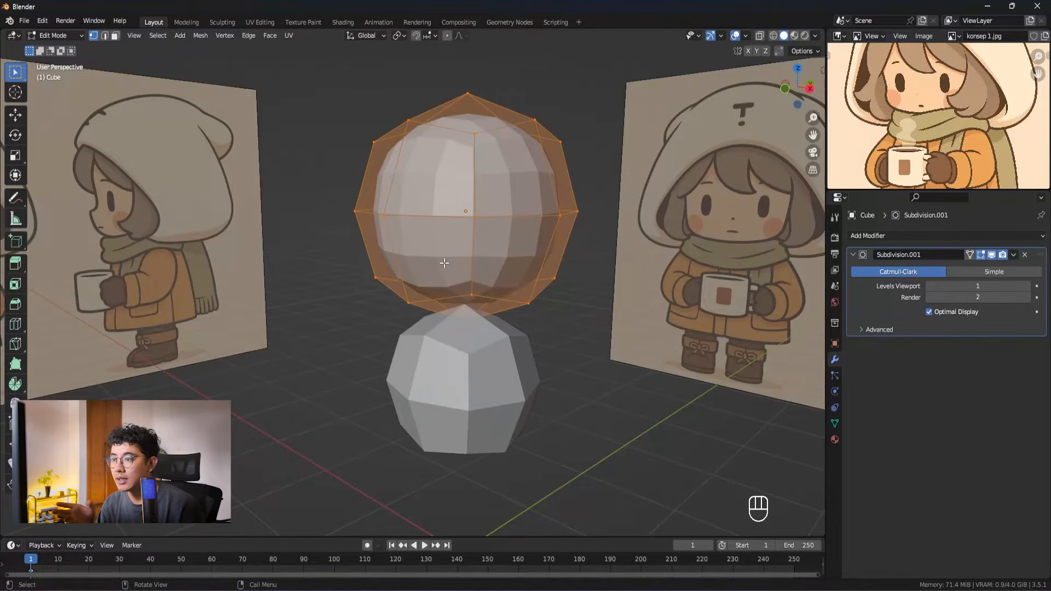
pyautogui.moveTo(554, 252); pyautogui.dragTo(559, 254, button='middle')
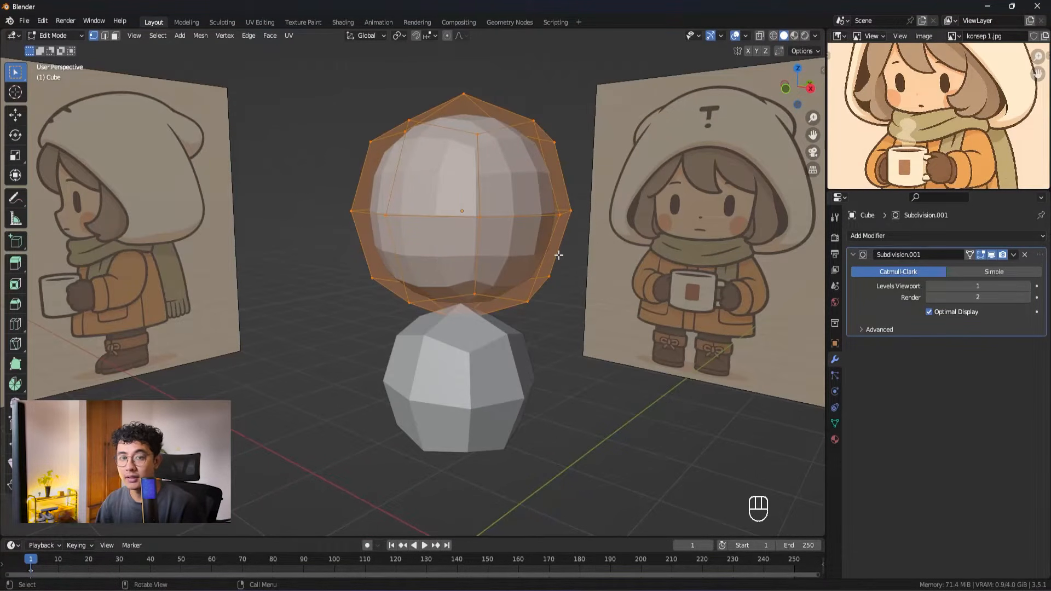
# Step: Put the head in Sculpt Mode, choose the Grab brush and resize it, and return to Object Mode
pyautogui.press('`')
pyautogui.click(507, 233)
pyautogui.hotkey('ctrl', 'Tab')
pyautogui.click(487, 300)
pyautogui.moveTo(476, 281); pyautogui.dragTo(492, 284, button='middle')
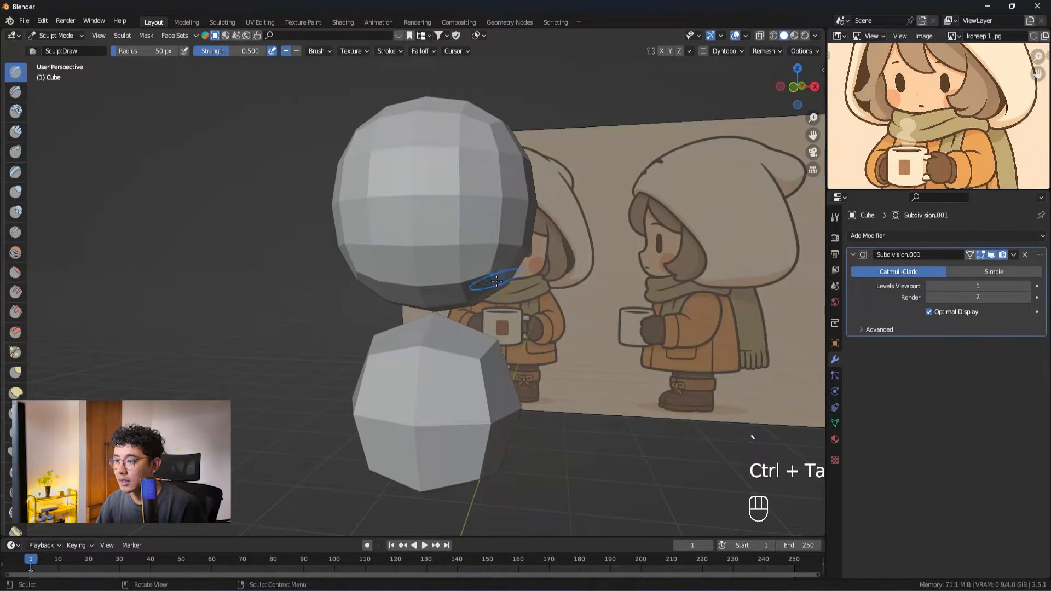
pyautogui.hotkey('ctrl', 'z')
pyautogui.press('g')
pyautogui.press('d')
pyautogui.press('f')
pyautogui.click(480, 297)
pyautogui.hotkey('ctrl', 'z')
pyautogui.hotkey('ctrl', 'Tab')
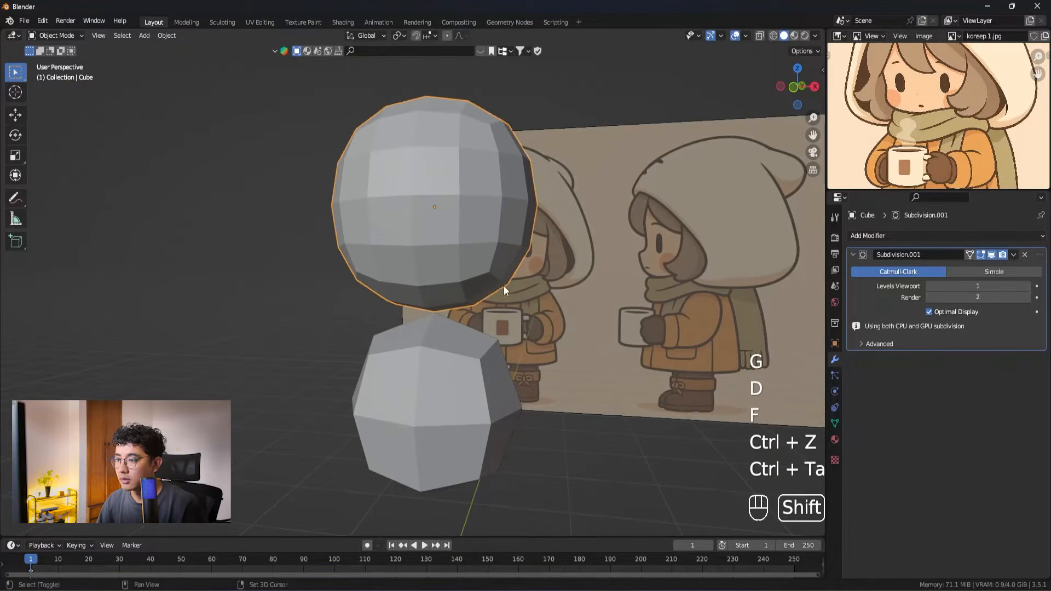
# Step: Try duplicating the torso shape's Subdivision modifier in front view and undo the duplication
pyautogui.press('`')
pyautogui.click(452, 245)
pyautogui.scroll(1, 498, 259)
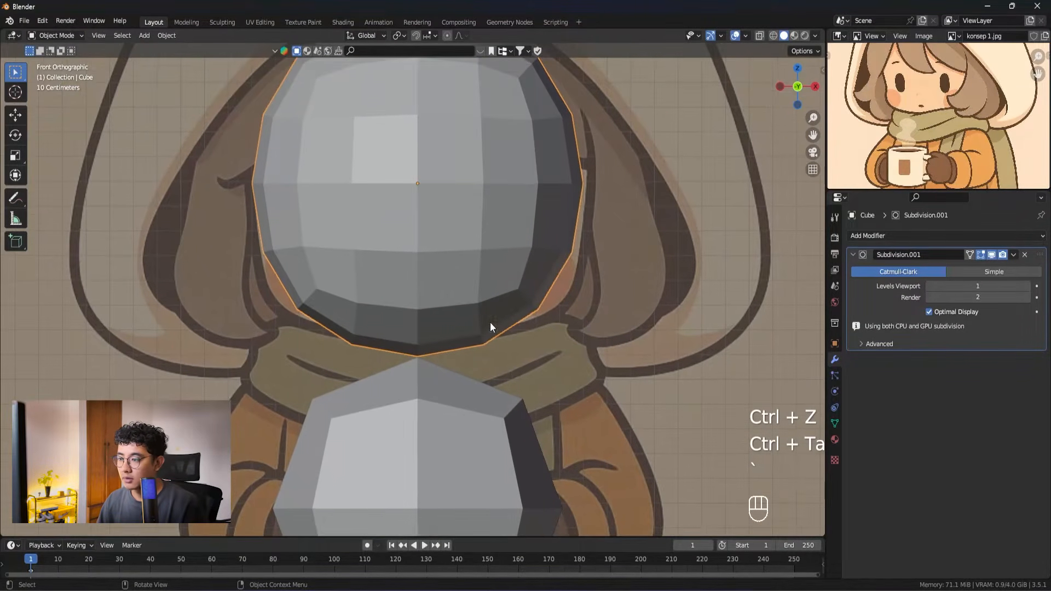
pyautogui.keyDown('shift'); pyautogui.moveTo(491, 321); pyautogui.dragTo(496, 306, button='middle'); pyautogui.keyUp('shift')
pyautogui.scroll(-2, 461, 344)
pyautogui.keyDown('shift'); pyautogui.moveTo(465, 381); pyautogui.dragTo(468, 330, button='middle'); pyautogui.keyUp('shift')
pyautogui.click(451, 337)
pyautogui.keyDown('shift'); pyautogui.moveTo(528, 348); pyautogui.dragTo(529, 336, button='middle'); pyautogui.keyUp('shift')
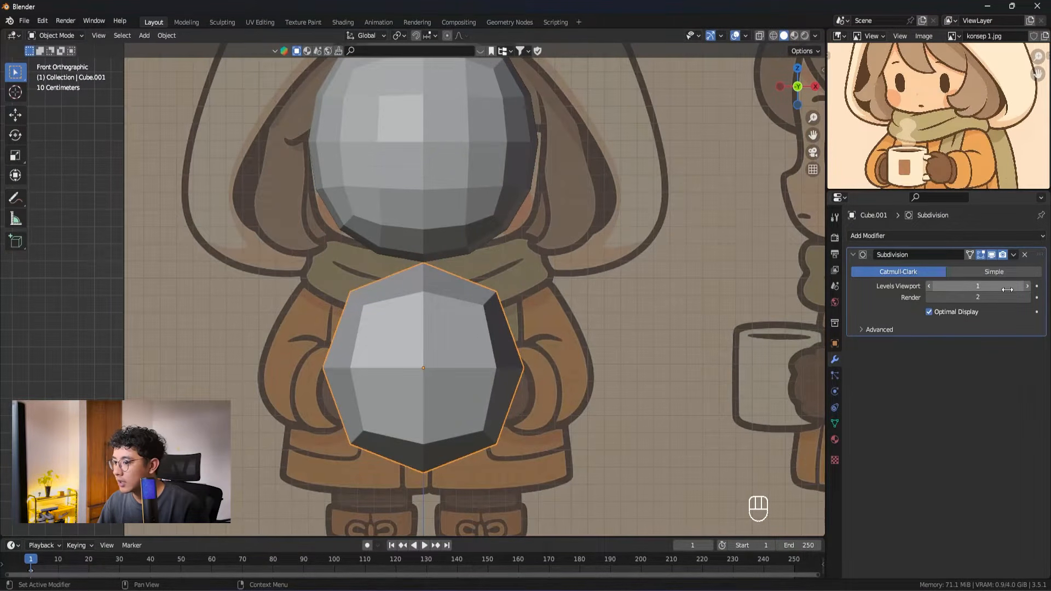
pyautogui.hotkey('shift', 'd')
pyautogui.keyDown('shift'); pyautogui.moveTo(588, 324); pyautogui.dragTo(504, 302, button='middle'); pyautogui.keyUp('shift')
pyautogui.hotkey('ctrl', 'z')
# Step: Select the head shape in front view and switch it to Sculpt Mode
pyautogui.press('`')
pyautogui.click(491, 219)
pyautogui.keyDown('shift'); pyautogui.moveTo(446, 191); pyautogui.dragTo(484, 251, button='middle'); pyautogui.keyUp('shift')
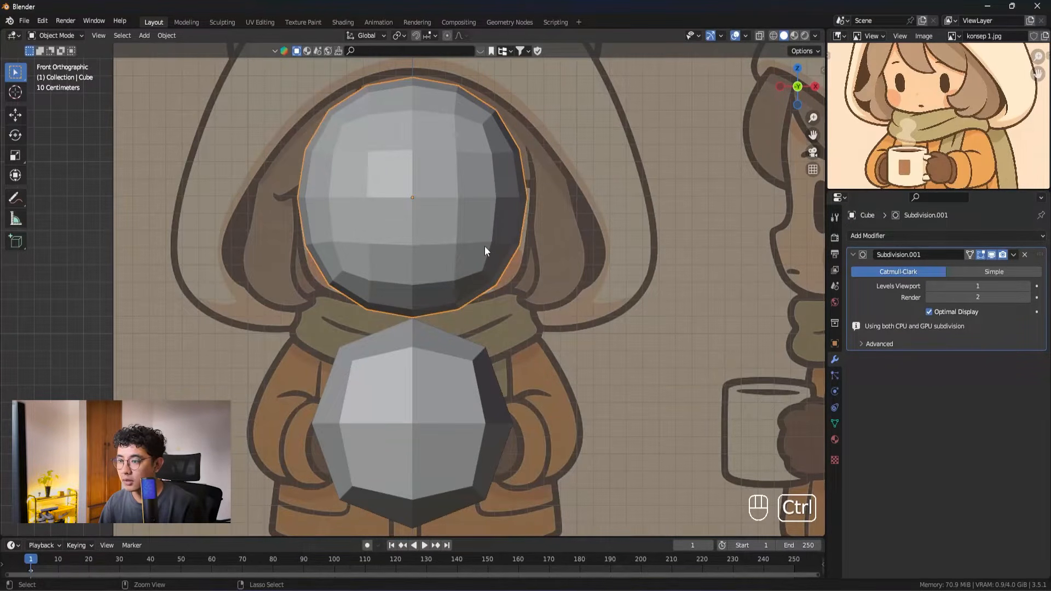
pyautogui.hotkey('ctrl', 'Tab')
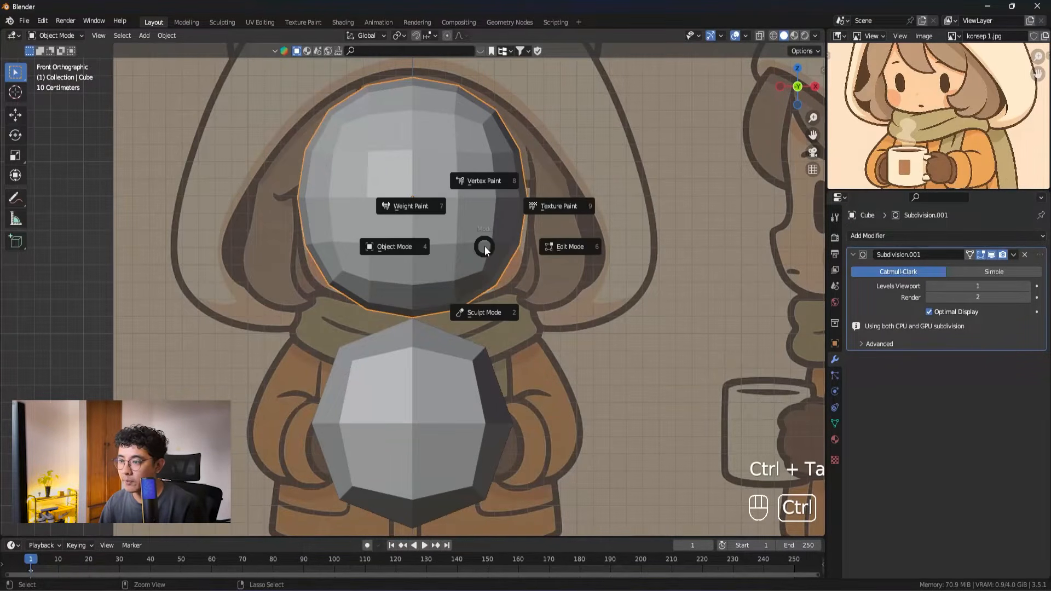
pyautogui.click(485, 294)
pyautogui.hotkey('ctrl', 'Tab')
pyautogui.click(396, 293)
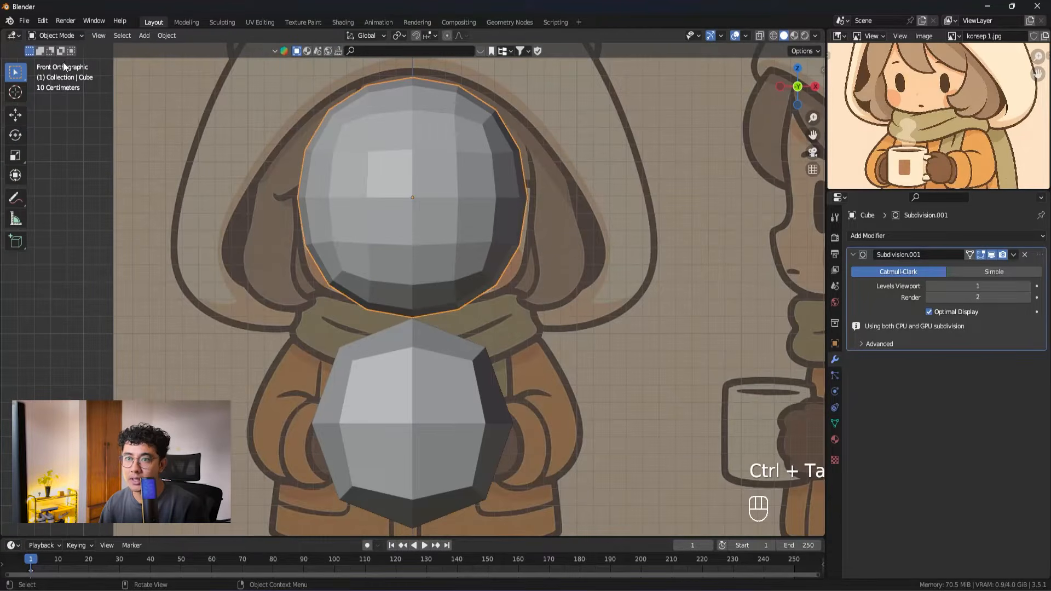
pyautogui.click(57, 36)
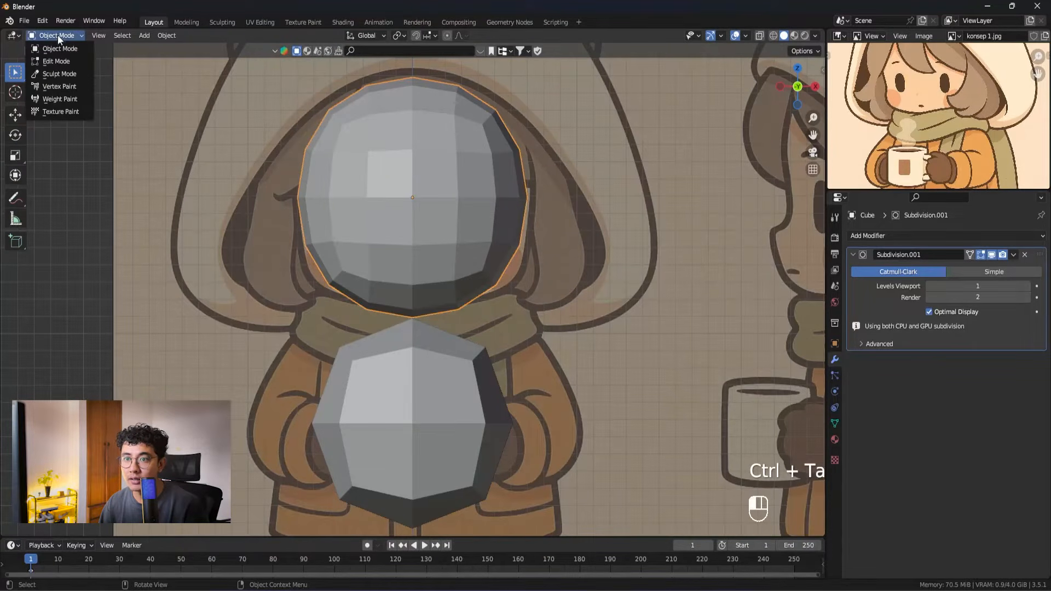
pyautogui.click(60, 74)
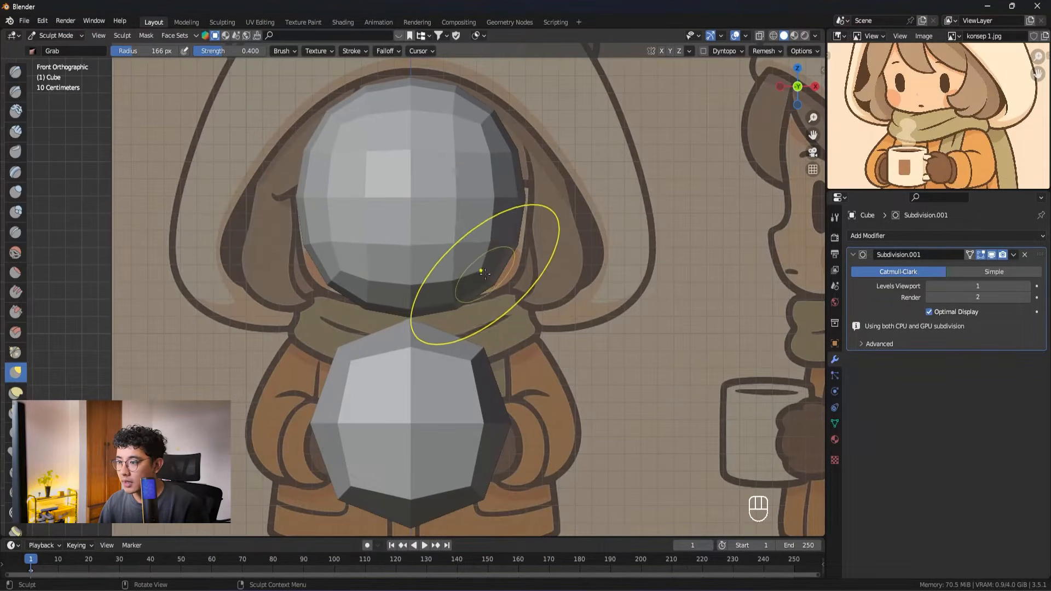
# Step: Undo the last Grab stroke, enable X-axis sculpt symmetry, and undo a trial stroke on the head's lower side
pyautogui.hotkey('ctrl', 'z')
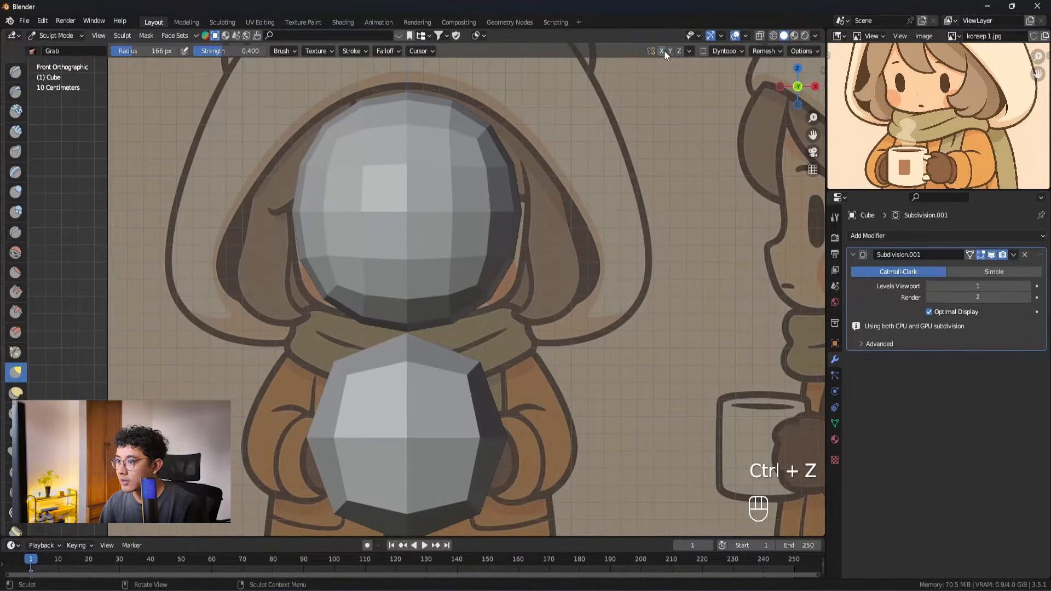
pyautogui.keyDown('shift'); pyautogui.moveTo(490, 269); pyautogui.dragTo(503, 260, button='middle'); pyautogui.keyUp('shift')
pyautogui.moveTo(503, 260); pyautogui.dragTo(525, 295)
pyautogui.hotkey('ctrl', 'z')
# Step: Resize the Grab brush and reshape the head's chin and lower cheeks to follow the front reference
pyautogui.scroll(3, 493, 307)
pyautogui.press('f')
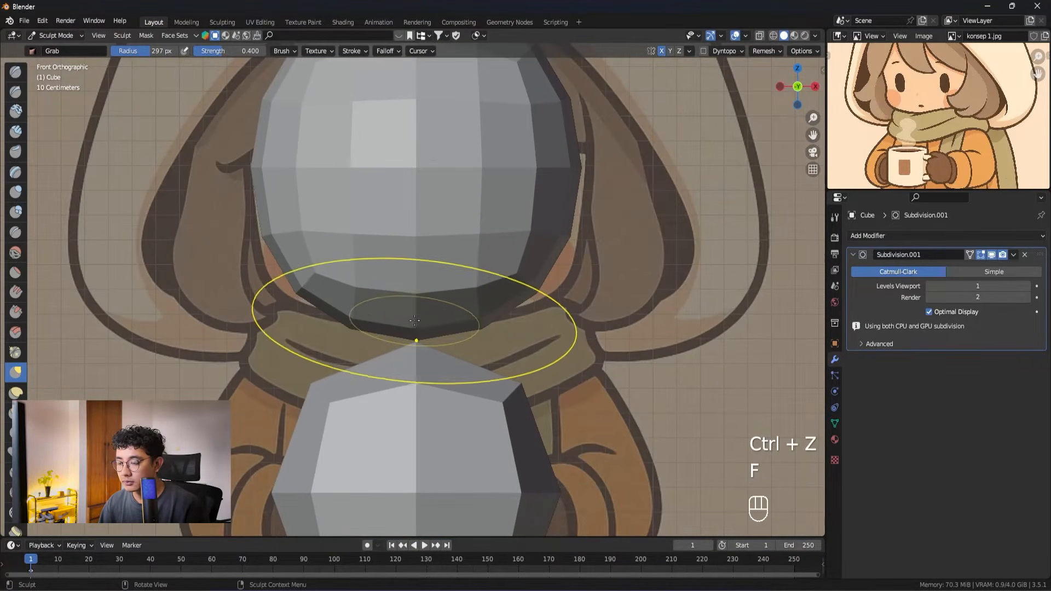
pyautogui.moveTo(420, 321); pyautogui.dragTo(411, 273)
pyautogui.moveTo(410, 221); pyautogui.dragTo(410, 221)
pyautogui.press('f')
pyautogui.click(732, 264)
pyautogui.moveTo(532, 277); pyautogui.dragTo(565, 298)
pyautogui.keyDown('shift'); pyautogui.moveTo(542, 290); pyautogui.dragTo(542, 301, button='middle'); pyautogui.keyUp('shift')
pyautogui.scroll(-2, 539, 299)
pyautogui.moveTo(519, 315); pyautogui.dragTo(530, 323)
pyautogui.moveTo(425, 320); pyautogui.dragTo(431, 315)
# Step: Compare the head with the front reference through X-ray and enlarge the Grab brush radius to 411 px
pyautogui.hotkey('alt', 'z')
pyautogui.moveTo(467, 299)
pyautogui.keyDown('shift'); pyautogui.mouseDown(button='middle')
pyautogui.moveTo(467, 314)
pyautogui.moveTo(468, 289)
pyautogui.moveTo(570, 298)
pyautogui.moveTo(548, 315)
pyautogui.mouseUp(button='middle'); pyautogui.keyUp('shift')
pyautogui.hotkey('alt', 'z')
pyautogui.hotkey('alt', 'z')
pyautogui.keyDown('shift'); pyautogui.moveTo(504, 176); pyautogui.dragTo(517, 223, button='middle'); pyautogui.keyUp('shift')
pyautogui.hotkey('alt', 'z')
pyautogui.scroll(-1, 539, 302)
pyautogui.press('f')
pyautogui.click(543, 274)
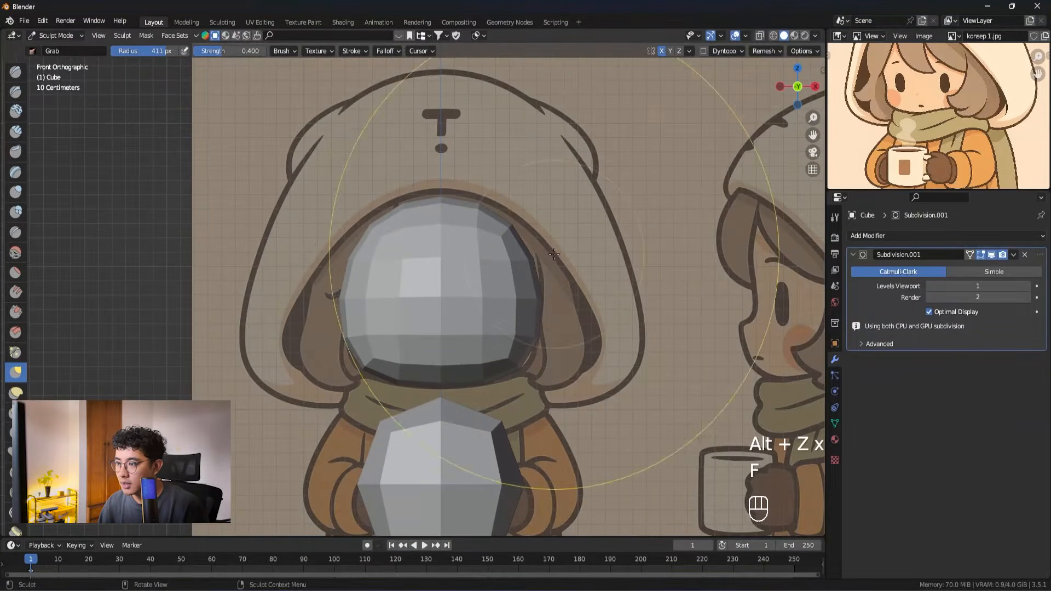
# Step: Raise the head's crown and reshape its sides and jaw in front view with the Grab brush
pyautogui.keyDown('shift'); pyautogui.moveTo(526, 323); pyautogui.dragTo(518, 314, button='middle'); pyautogui.keyUp('shift')
pyautogui.moveTo(509, 341); pyautogui.dragTo(515, 364)
pyautogui.moveTo(504, 264); pyautogui.dragTo(567, 95)
pyautogui.moveTo(530, 213); pyautogui.dragTo(537, 207)
pyautogui.moveTo(512, 351); pyautogui.dragTo(532, 365)
pyautogui.moveTo(553, 301); pyautogui.dragTo(536, 266)
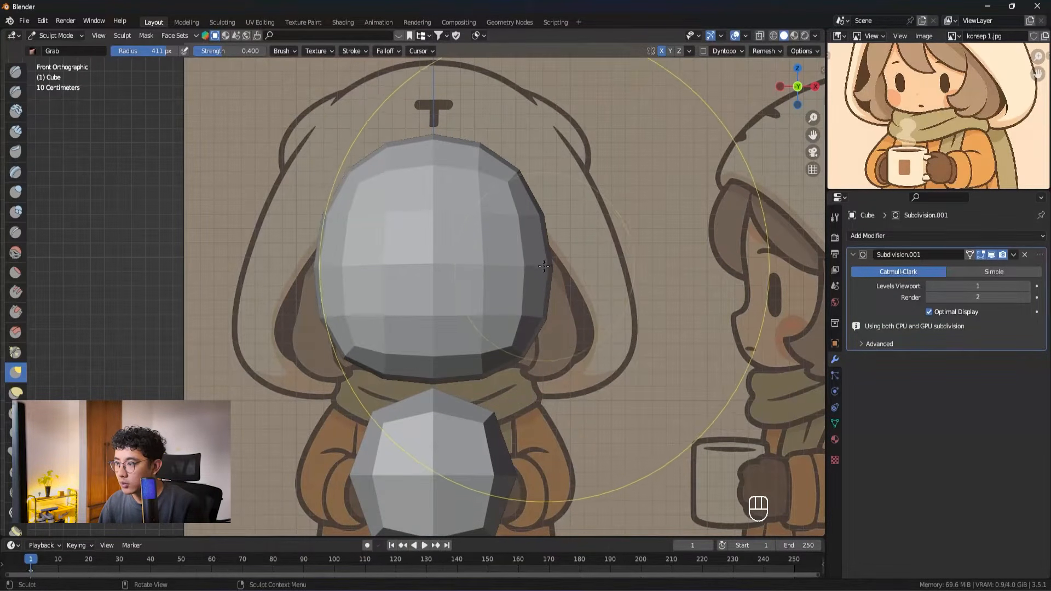
pyautogui.moveTo(524, 299)
pyautogui.keyDown('shift'); pyautogui.mouseDown(button='middle')
pyautogui.moveTo(518, 267)
pyautogui.moveTo(459, 298)
pyautogui.mouseUp(button='middle'); pyautogui.keyUp('shift')
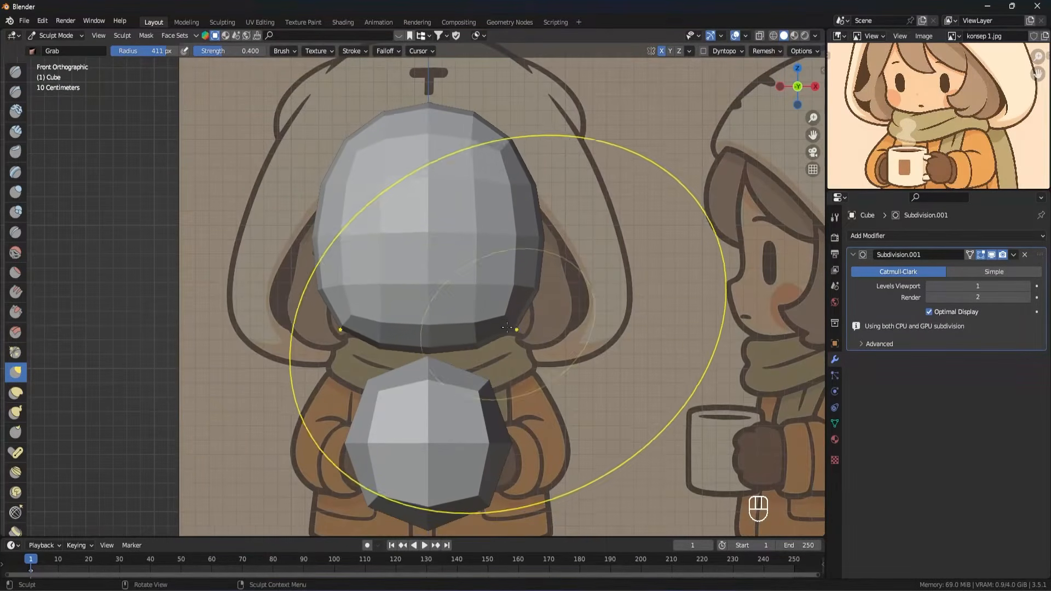
# Step: Undo the recent Grab strokes in side view, enlarge the brush to 500 px, and pull the upper back of the head backward
pyautogui.keyDown('alt'); pyautogui.moveTo(508, 324); pyautogui.dragTo(540, 235, button='middle'); pyautogui.keyUp('alt')
pyautogui.hotkey('ctrl', 'z')
pyautogui.press('f')
pyautogui.hotkey('ctrl', 'z')
pyautogui.hotkey('ctrl', 'z')
pyautogui.press('f')
pyautogui.click(613, 196)
pyautogui.moveTo(570, 170); pyautogui.dragTo(648, 187)
# Step: Return to Object Mode and move the side-view reference image along the Y axis to line up with the head
pyautogui.hotkey('ctrl', 'Tab')
pyautogui.scroll(-6, 508, 360)
pyautogui.click(525, 361)
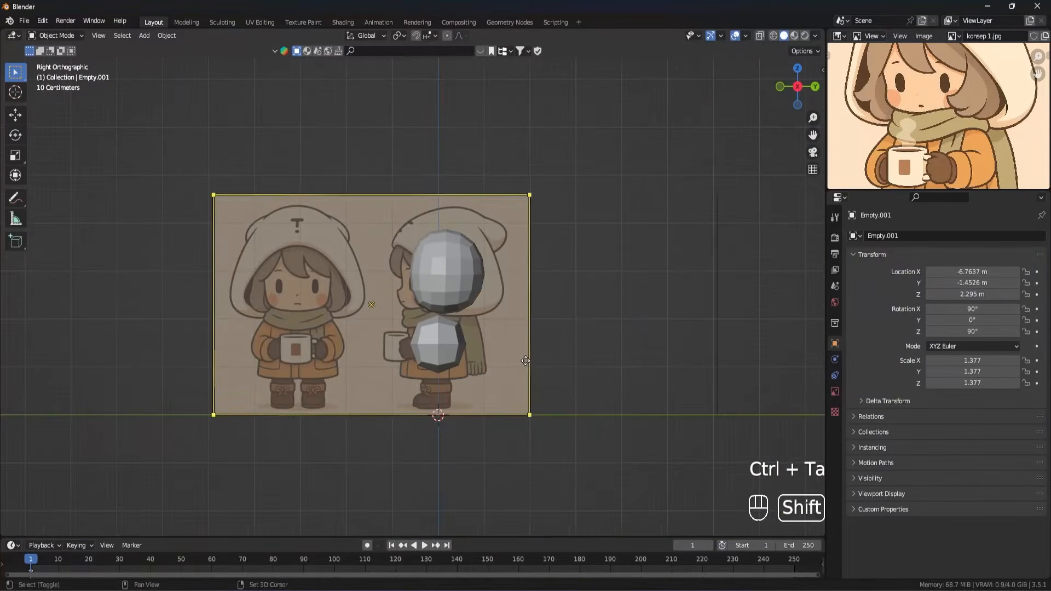
pyautogui.keyDown('shift'); pyautogui.moveTo(526, 361); pyautogui.dragTo(519, 362, button='middle'); pyautogui.keyUp('shift')
pyautogui.scroll(2, 520, 361)
pyautogui.press('g')
pyautogui.press('y')
pyautogui.click(539, 366)
# Step: Put the head back in Sculpt Mode, set the Grab brush to 360 px, and push the face front backward in side view
pyautogui.click(484, 289)
pyautogui.hotkey('ctrl', 'Tab')
pyautogui.scroll(3, 496, 332)
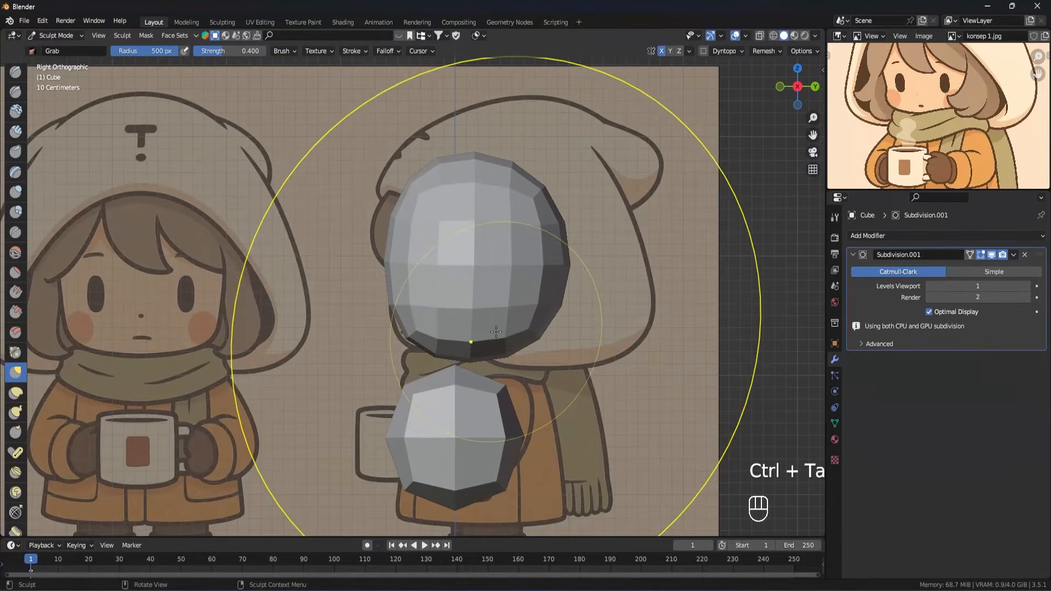
pyautogui.press('f')
pyautogui.press('f')
pyautogui.click(401, 331)
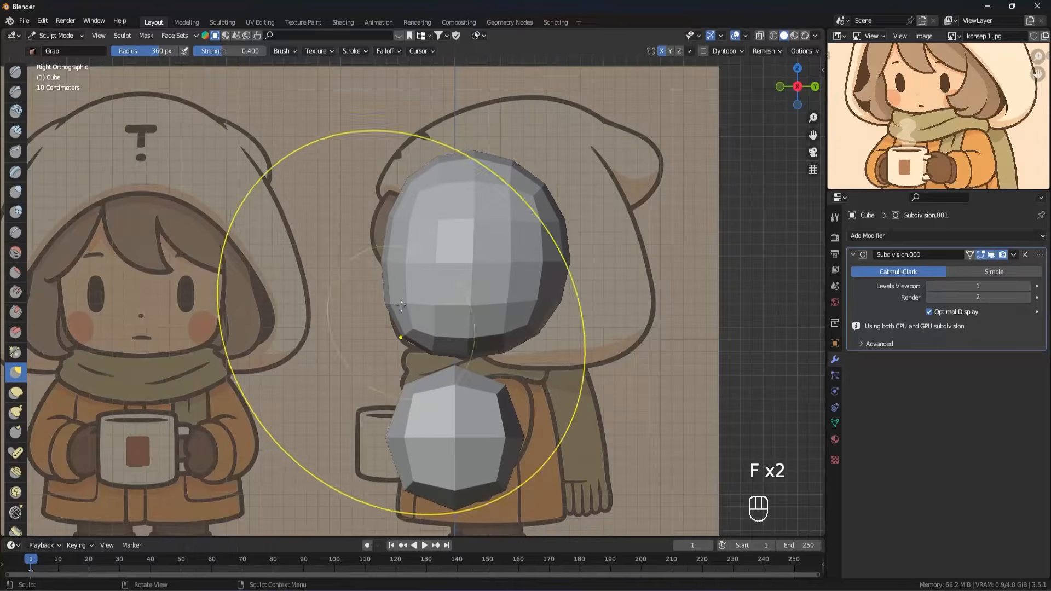
pyautogui.moveTo(404, 298); pyautogui.dragTo(425, 293)
# Step: Reduce the Grab brush radius to 199 px and return to the front view of the head
pyautogui.press('f')
pyautogui.press('f')
pyautogui.click(378, 341)
pyautogui.keyDown('shift'); pyautogui.moveTo(387, 341); pyautogui.dragTo(390, 335, button='middle'); pyautogui.keyUp('shift')
pyautogui.keyDown('alt'); pyautogui.moveTo(454, 329); pyautogui.dragTo(474, 318, button='middle'); pyautogui.keyUp('alt')
pyautogui.scroll(1, 475, 313)
pyautogui.keyDown('shift'); pyautogui.moveTo(477, 268); pyautogui.dragTo(480, 285, button='middle'); pyautogui.keyUp('shift')
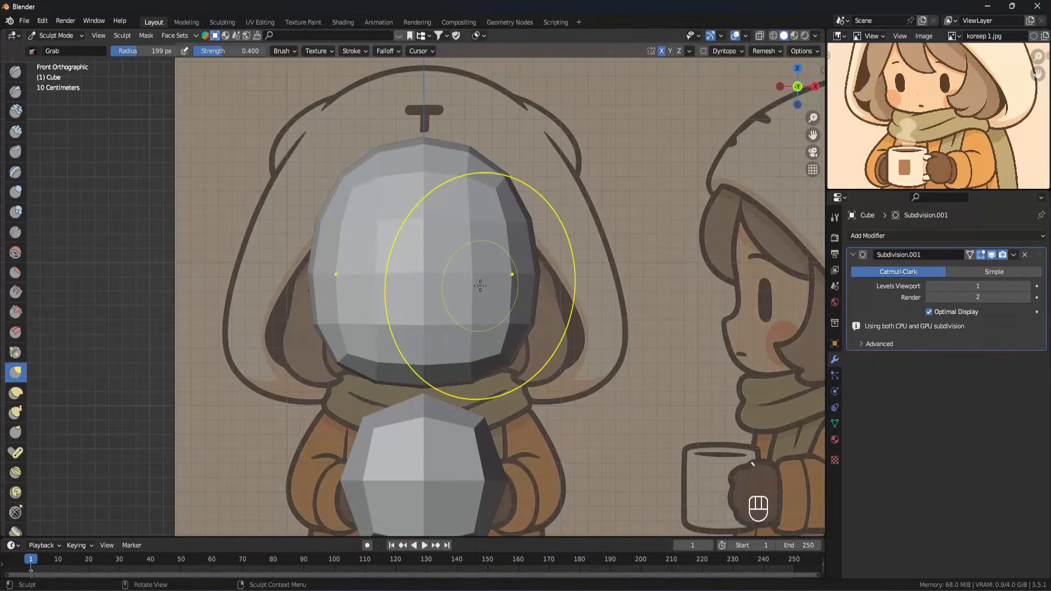
pyautogui.keyDown('shift'); pyautogui.moveTo(480, 285); pyautogui.dragTo(485, 295, button='middle'); pyautogui.keyUp('shift')
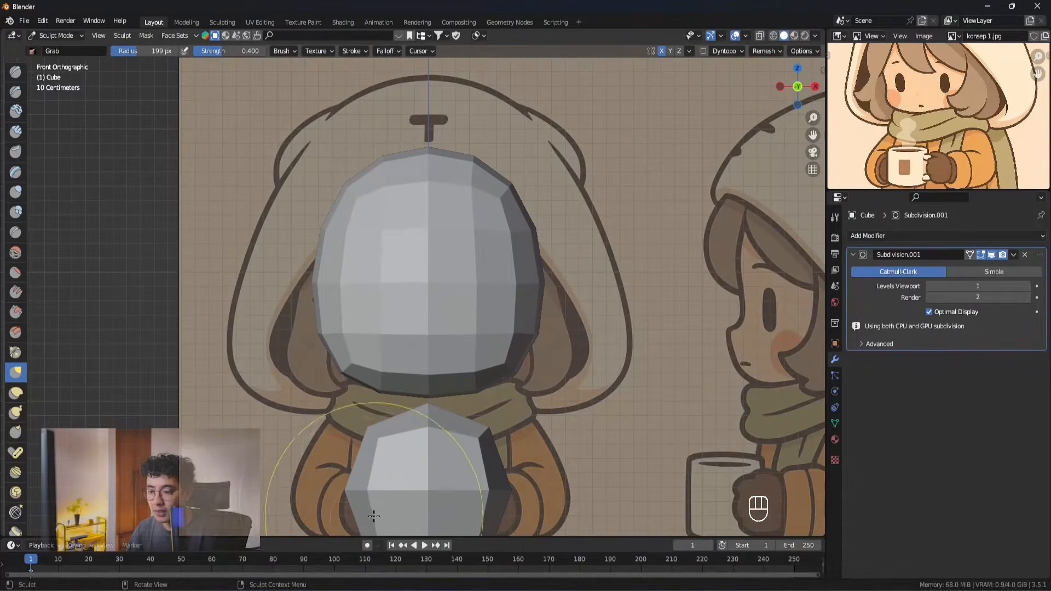
# Step: Shrink the timeline area to enlarge the viewport and set the Grab brush radius to 215 px
pyautogui.moveTo(350, 535); pyautogui.dragTo(350, 566)
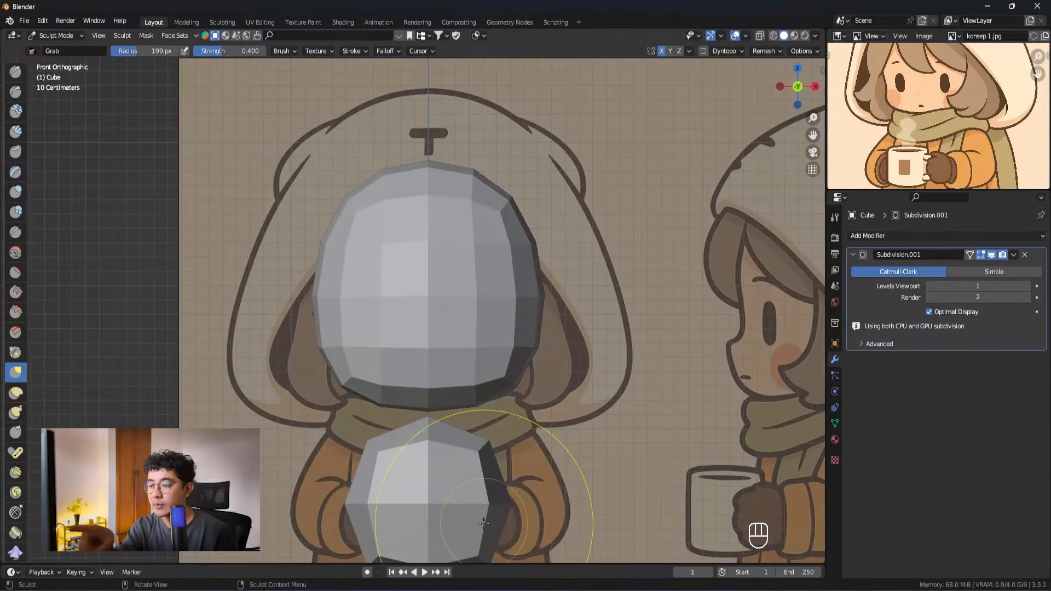
pyautogui.press('f')
pyautogui.click(536, 336)
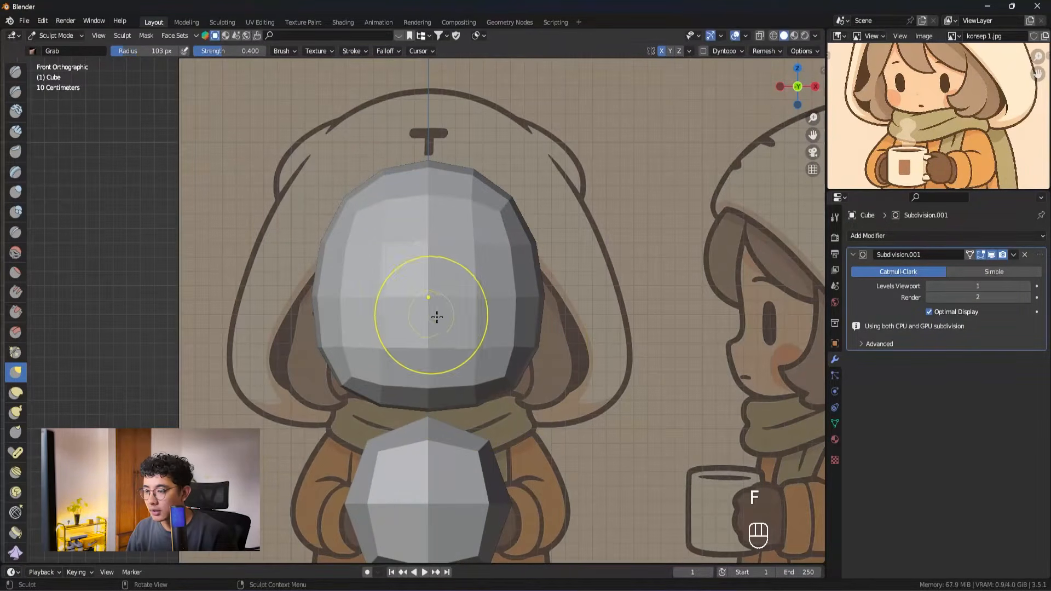
pyautogui.keyDown('shift'); pyautogui.moveTo(429, 312); pyautogui.dragTo(430, 316, button='middle'); pyautogui.keyUp('shift')
pyautogui.press('f')
pyautogui.click(583, 331)
pyautogui.moveTo(497, 327)
pyautogui.keyDown('shift'); pyautogui.mouseDown(button='middle')
pyautogui.moveTo(471, 289)
pyautogui.moveTo(494, 291)
pyautogui.moveTo(507, 308)
pyautogui.mouseUp(button='middle'); pyautogui.keyUp('shift')
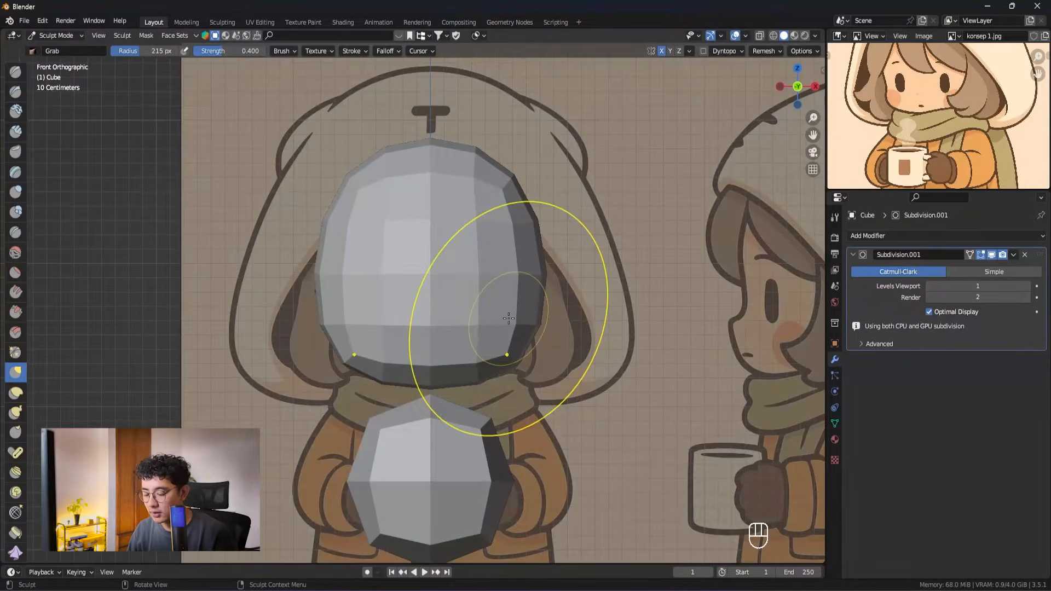
# Step: Switch to the Draw brush and return to the Grab brush
pyautogui.press('g')
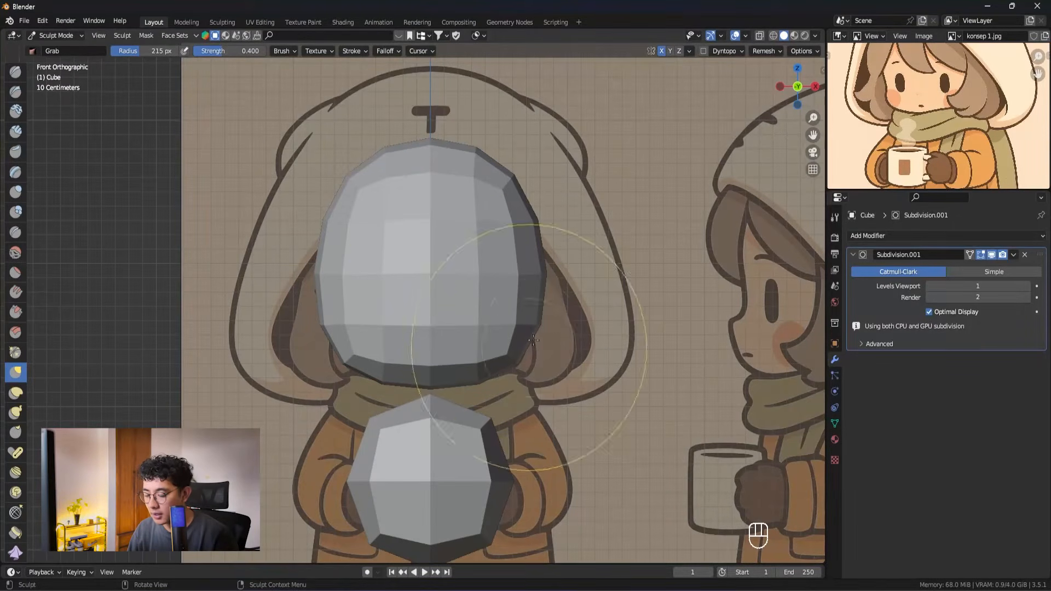
pyautogui.press('x')
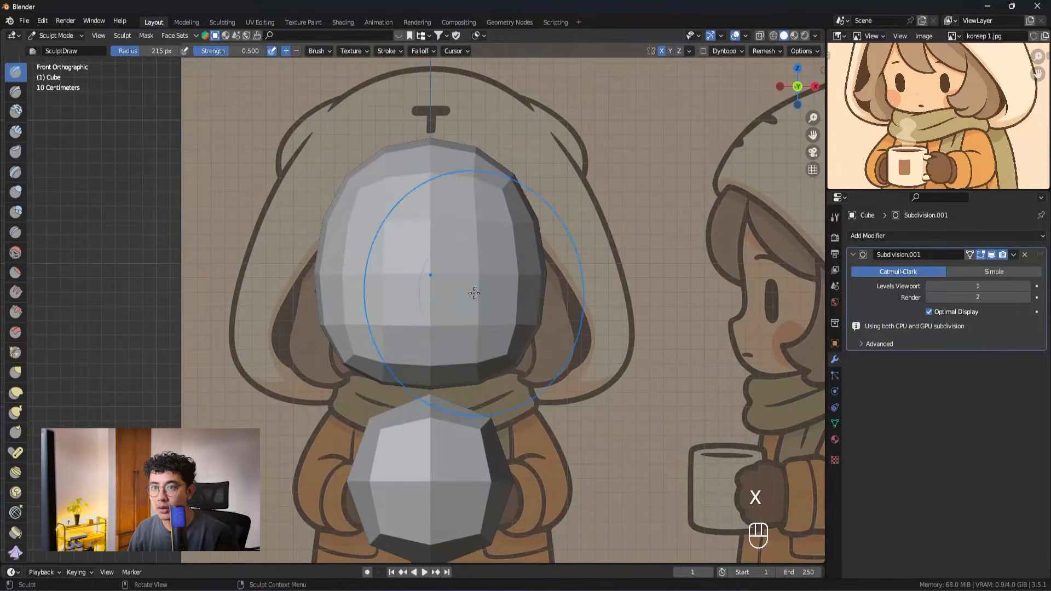
pyautogui.keyDown('shift'); pyautogui.moveTo(492, 303); pyautogui.dragTo(488, 301, button='middle'); pyautogui.keyUp('shift')
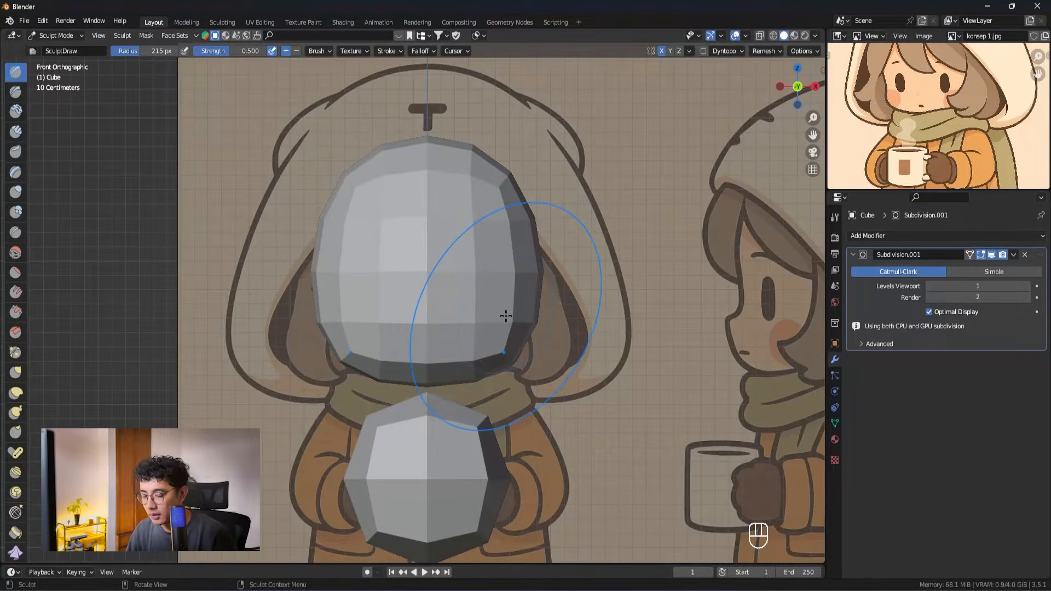
pyautogui.keyDown('shift'); pyautogui.moveTo(457, 296); pyautogui.dragTo(488, 314, button='middle'); pyautogui.keyUp('shift')
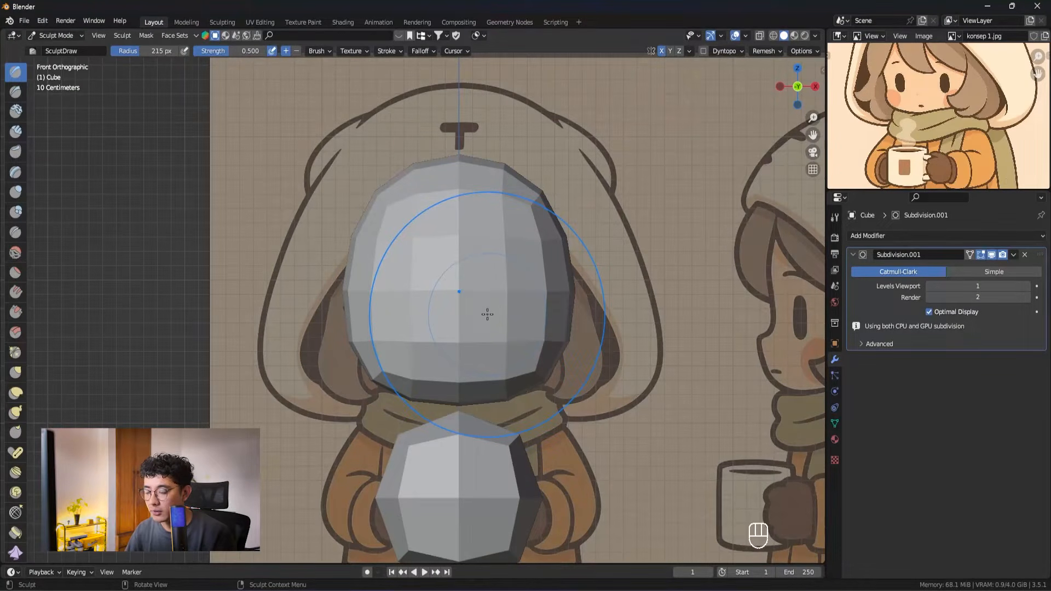
pyautogui.press('g')
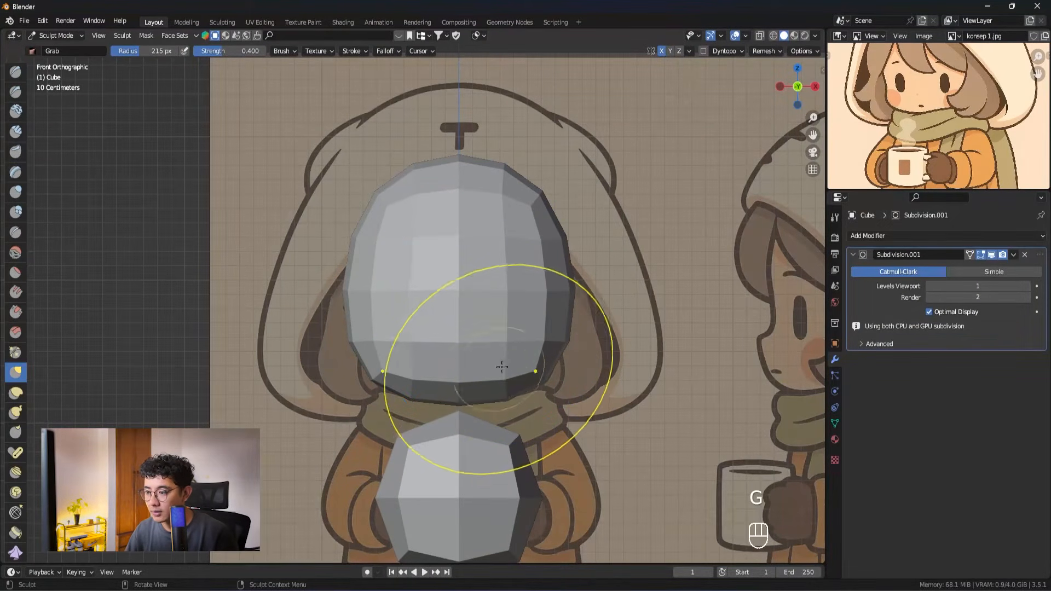
# Step: Adjust the head's sides in front view with the Grab brush, enlarging its radius to 296 px for the lower cheeks
pyautogui.moveTo(552, 316); pyautogui.dragTo(549, 316)
pyautogui.moveTo(349, 291); pyautogui.dragTo(358, 290)
pyautogui.keyDown('shift'); pyautogui.moveTo(478, 179); pyautogui.dragTo(476, 192, button='middle'); pyautogui.keyUp('shift')
pyautogui.moveTo(561, 250); pyautogui.dragTo(556, 251)
pyautogui.press('f')
pyautogui.click(708, 343)
pyautogui.moveTo(563, 323); pyautogui.dragTo(572, 328)
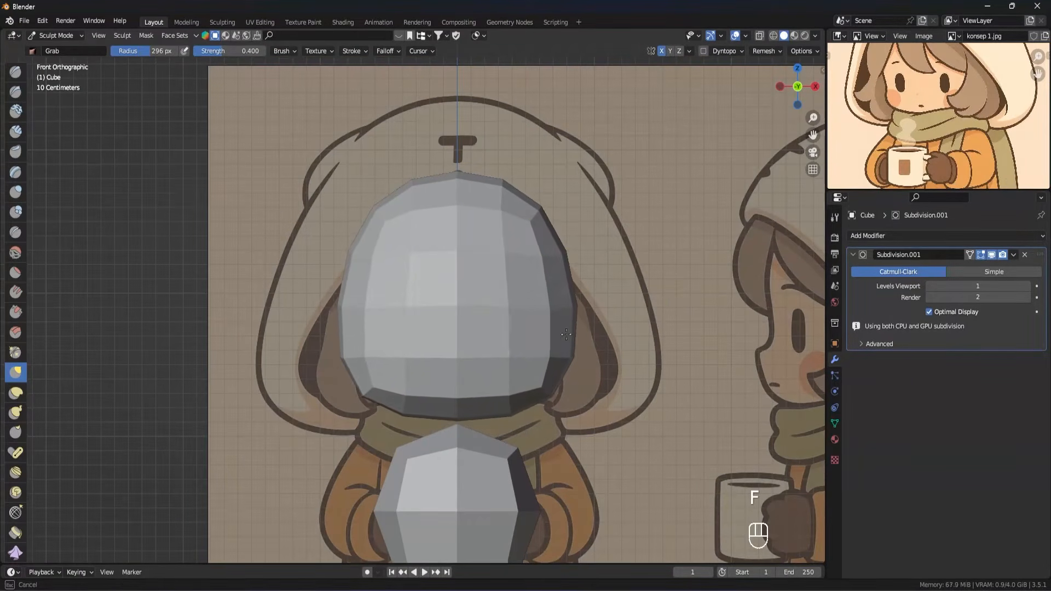
# Step: Refine the crown and the front of the face in side view with a resized Grab brush
pyautogui.press('`')
pyautogui.moveTo(520, 185); pyautogui.dragTo(518, 196)
pyautogui.moveTo(420, 227); pyautogui.dragTo(411, 231)
pyautogui.press('f')
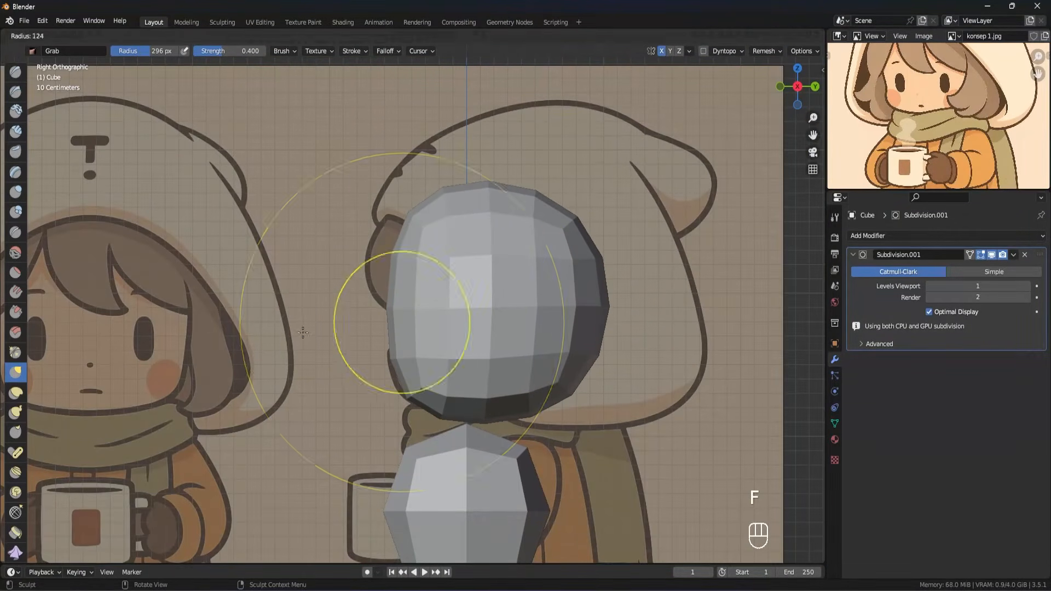
pyautogui.click(463, 323)
pyautogui.keyDown('shift'); pyautogui.moveTo(394, 316); pyautogui.dragTo(410, 303, button='middle'); pyautogui.keyUp('shift')
pyautogui.scroll(2, 410, 303)
pyautogui.moveTo(414, 327); pyautogui.dragTo(420, 326)
# Step: Switch the head to Edit Mode with X-ray and move its eye-level front vertices backward in side view
pyautogui.hotkey('ctrl', 'Tab')
pyautogui.press('Tab')
pyautogui.press('Tab')
pyautogui.press('Tab')
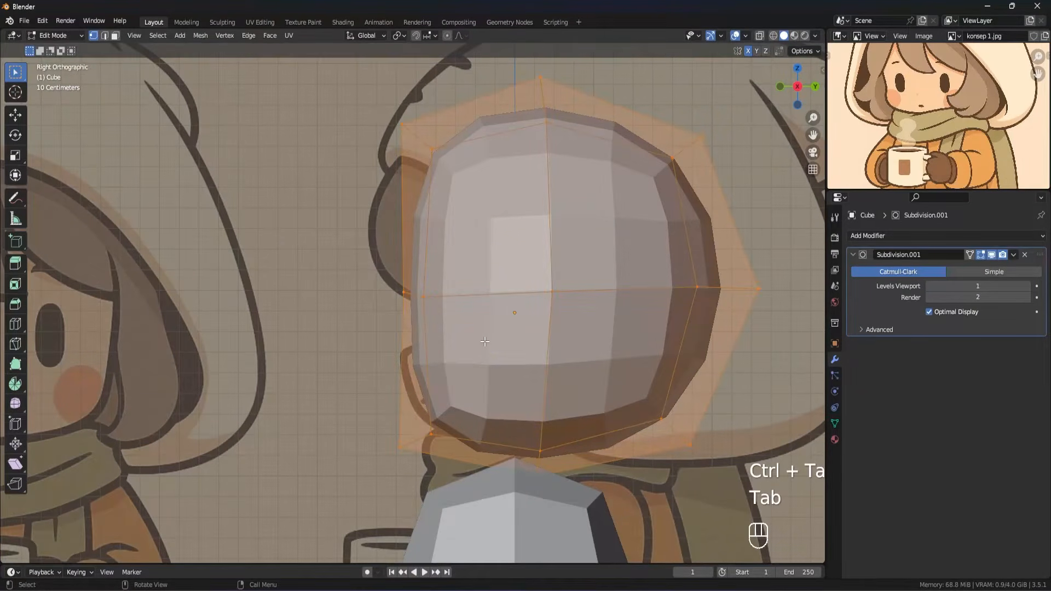
pyautogui.hotkey('alt', 'z')
pyautogui.moveTo(475, 225); pyautogui.dragTo(373, 338)
pyautogui.press('g')
pyautogui.rightClick(403, 340)
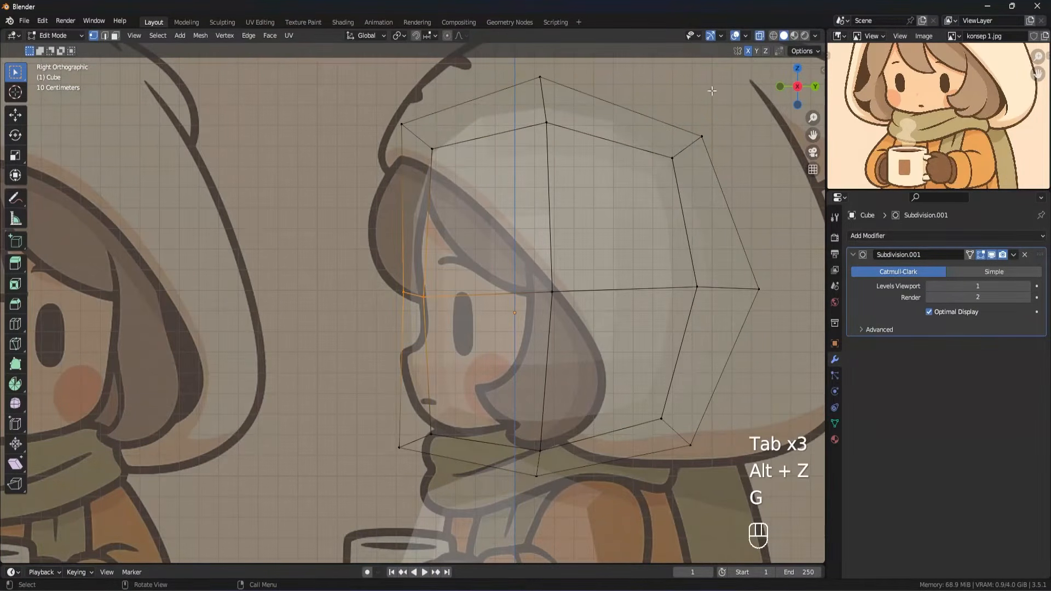
pyautogui.press('g')
pyautogui.click(434, 340)
# Step: Move the head's lower front vertices forward to build out the cheeks and chin, and turn off X-ray
pyautogui.moveTo(481, 383); pyautogui.dragTo(343, 491)
pyautogui.press('g')
pyautogui.click(316, 481)
pyautogui.hotkey('alt', 'z')
# Step: Select the head's eye-level side vertices through X-ray in front view and move them to widen the face
pyautogui.press('`')
pyautogui.scroll(-6, 394, 328)
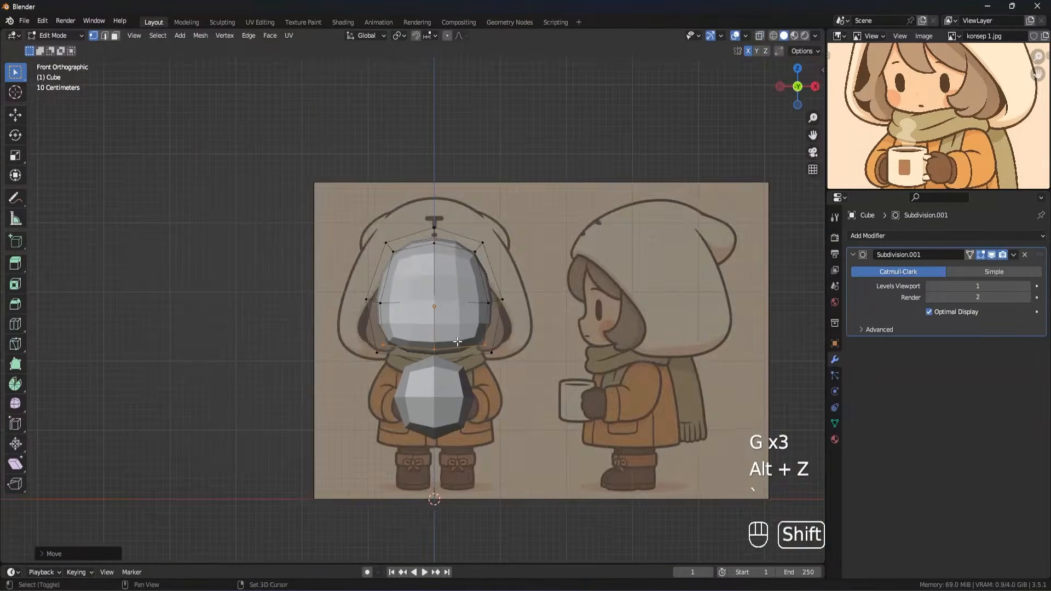
pyautogui.scroll(4, 405, 312)
pyautogui.moveTo(438, 265); pyautogui.dragTo(277, 335)
pyautogui.hotkey('alt', 'z')
pyautogui.hotkey('ctrl', 'z')
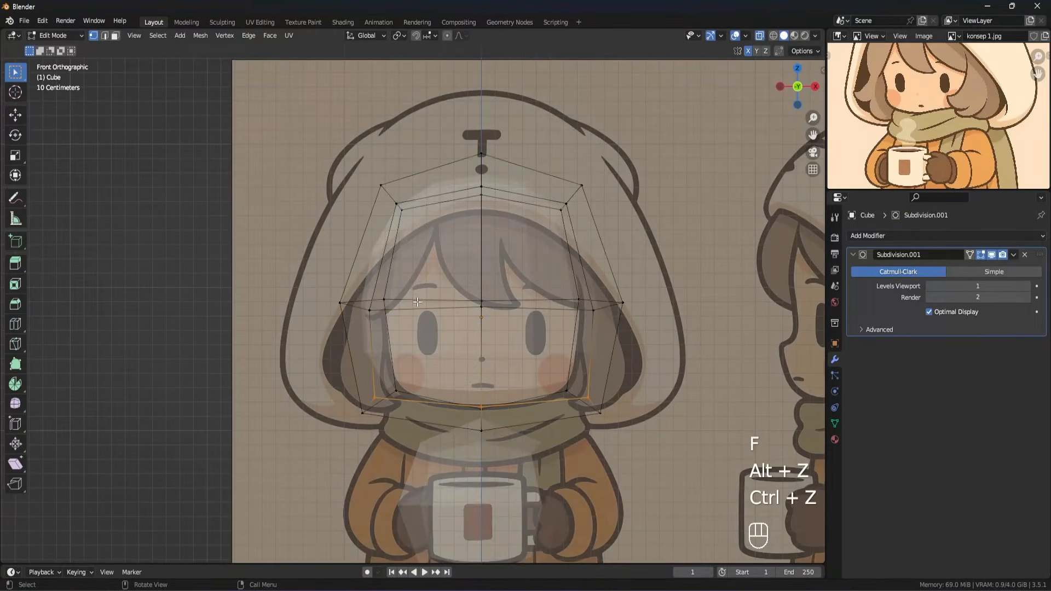
pyautogui.hotkey('alt', 'z')
pyautogui.scroll(1, 416, 333)
pyautogui.press('g')
pyautogui.click(448, 322)
pyautogui.hotkey('alt', 'z')
pyautogui.hotkey('alt', 'z')
# Step: Return to Object Mode in side view and move the head along the Y axis to match the reference
pyautogui.scroll(-5, 548, 308)
pyautogui.moveTo(492, 301); pyautogui.dragTo(389, 307, button='middle')
pyautogui.press('`')
pyautogui.press('`')
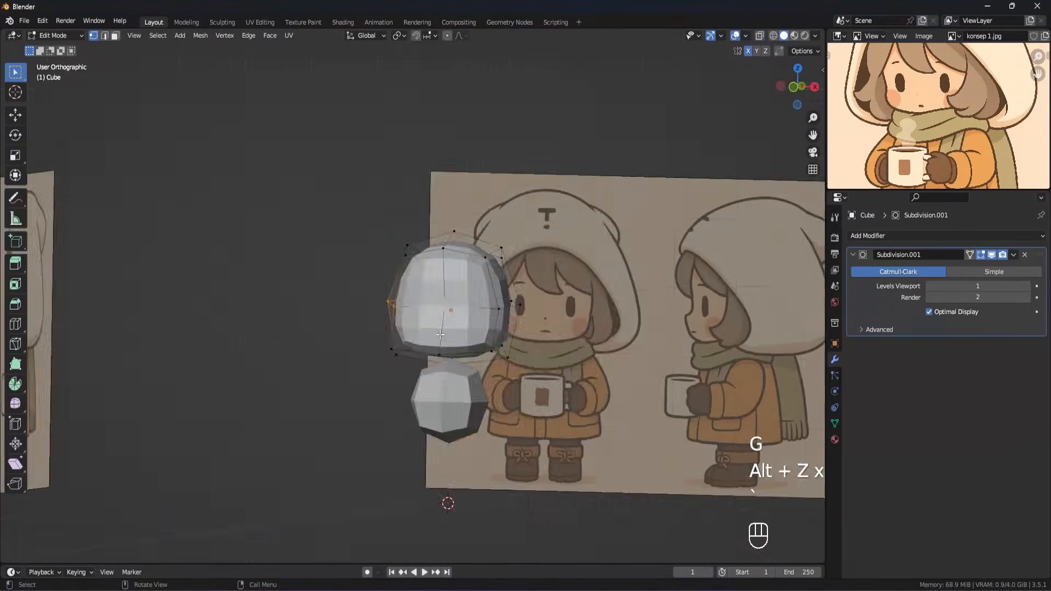
pyautogui.hotkey('ctrl', 'Tab')
pyautogui.scroll(3, 542, 400)
pyautogui.keyDown('shift'); pyautogui.moveTo(545, 402); pyautogui.dragTo(500, 390, button='middle'); pyautogui.keyUp('shift')
pyautogui.hotkey('ctrl', 'Tab')
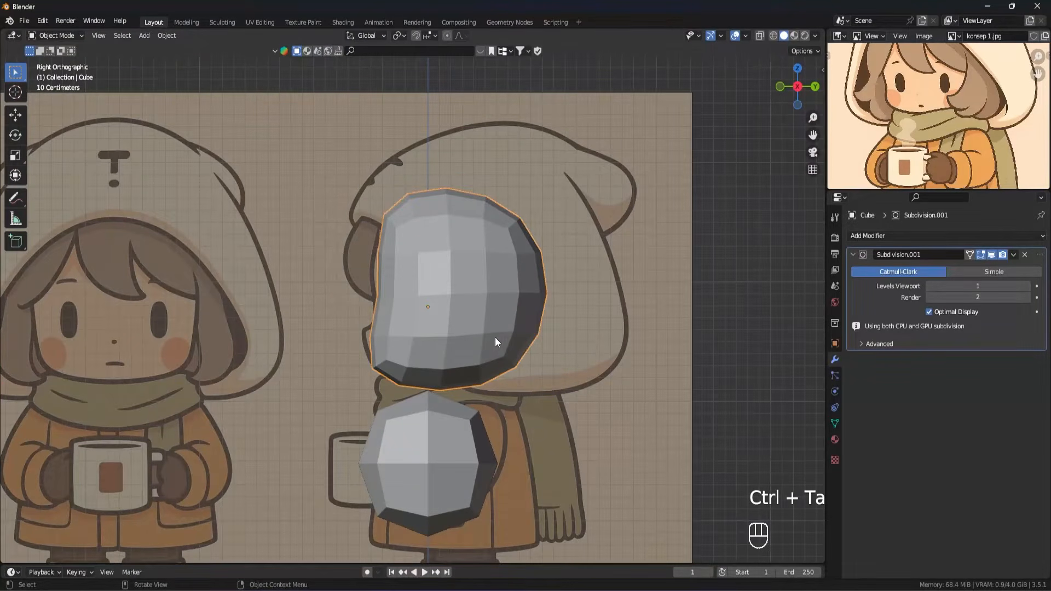
pyautogui.press('f')
pyautogui.press('g')
pyautogui.press('g')
pyautogui.press('y')
pyautogui.click(501, 347)
# Step: Sculpt the head again in front view, resizing the Grab brush and pulling its side slightly outward
pyautogui.press('`')
pyautogui.click(475, 305)
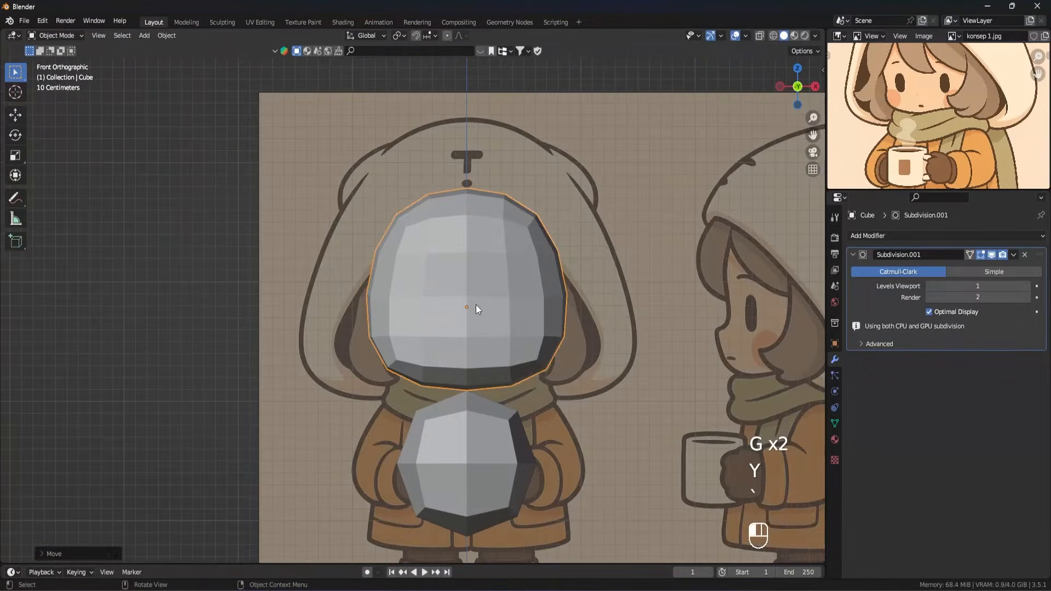
pyautogui.hotkey('ctrl', 'Tab')
pyautogui.press('f')
pyautogui.click(422, 270)
pyautogui.hotkey('ctrl', 'z')
pyautogui.press('f')
pyautogui.moveTo(560, 253); pyautogui.dragTo(570, 258)
# Step: Return the head to Object Mode and inspect its shape by orbiting and closing in on the side profile
pyautogui.moveTo(364, 334); pyautogui.dragTo(465, 336, button='middle')
pyautogui.press('`')
pyautogui.hotkey('ctrl', 'Tab')
pyautogui.scroll(2, 367, 378)
pyautogui.keyDown('shift'); pyautogui.moveTo(528, 375); pyautogui.dragTo(464, 378, button='middle'); pyautogui.keyUp('shift')
pyautogui.moveTo(464, 377); pyautogui.dragTo(408, 317, button='middle')
pyautogui.press('`')
pyautogui.keyDown('shift'); pyautogui.moveTo(441, 280); pyautogui.dragTo(437, 323, button='middle'); pyautogui.keyUp('shift')
pyautogui.scroll(1, 437, 322)
pyautogui.keyDown('shift'); pyautogui.moveTo(543, 282); pyautogui.dragTo(540, 287, button='middle'); pyautogui.keyUp('shift')
pyautogui.scroll(1, 539, 287)
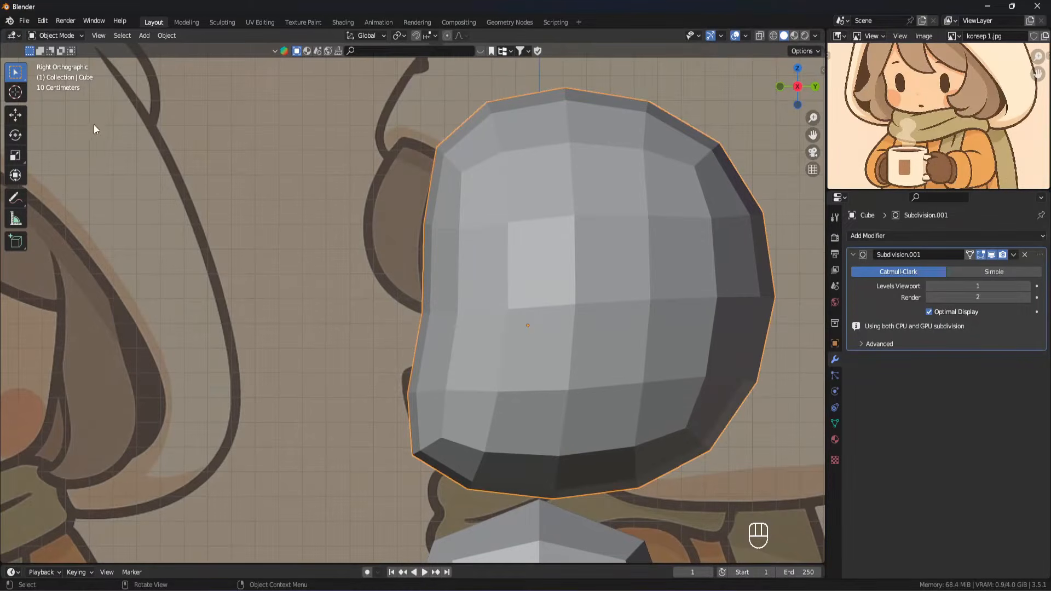
# Step: Annotate the face profile beside the head in side view, curving in at eye level and out at the cheek
pyautogui.moveTo(15, 197)
pyautogui.mouseDown()
pyautogui.moveTo(82, 202)
pyautogui.moveTo(82, 249)
pyautogui.moveTo(77, 201)
pyautogui.mouseUp()
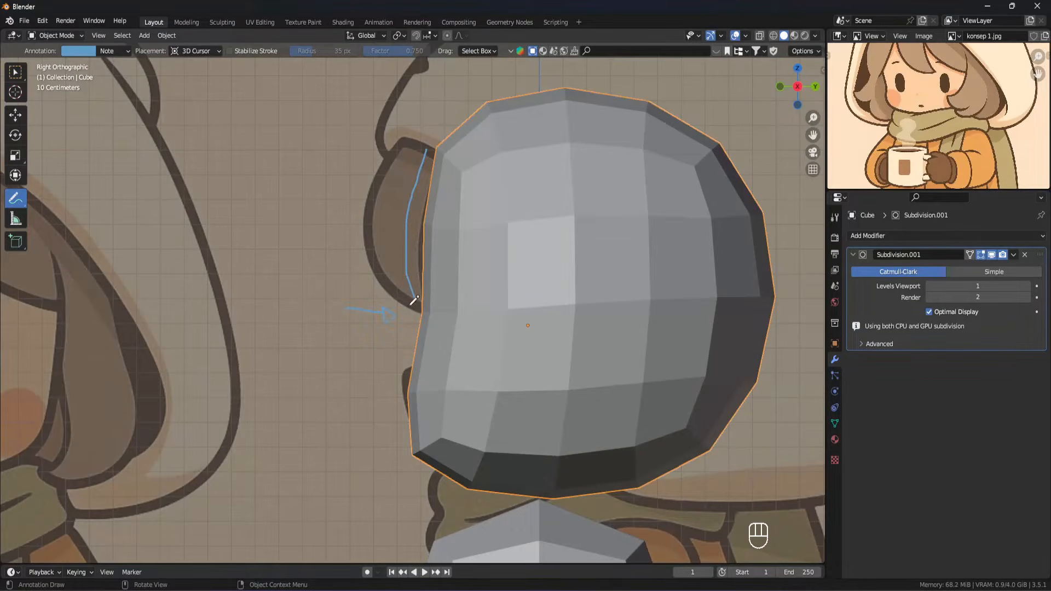
pyautogui.moveTo(415, 298); pyautogui.dragTo(415, 313)
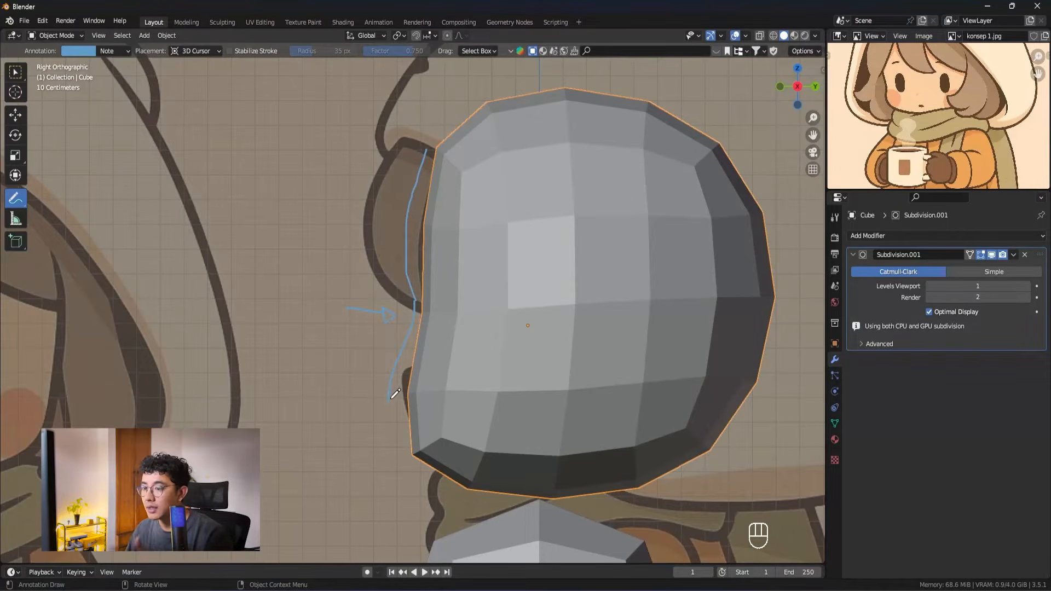
# Step: Sketch a second face-profile annotation beside the head in perspective view, undoing the first attempt and redrawing the curve
pyautogui.scroll(-4, 444, 344)
pyautogui.moveTo(417, 311); pyautogui.dragTo(390, 312, button='middle')
pyautogui.press('`')
pyautogui.press('`')
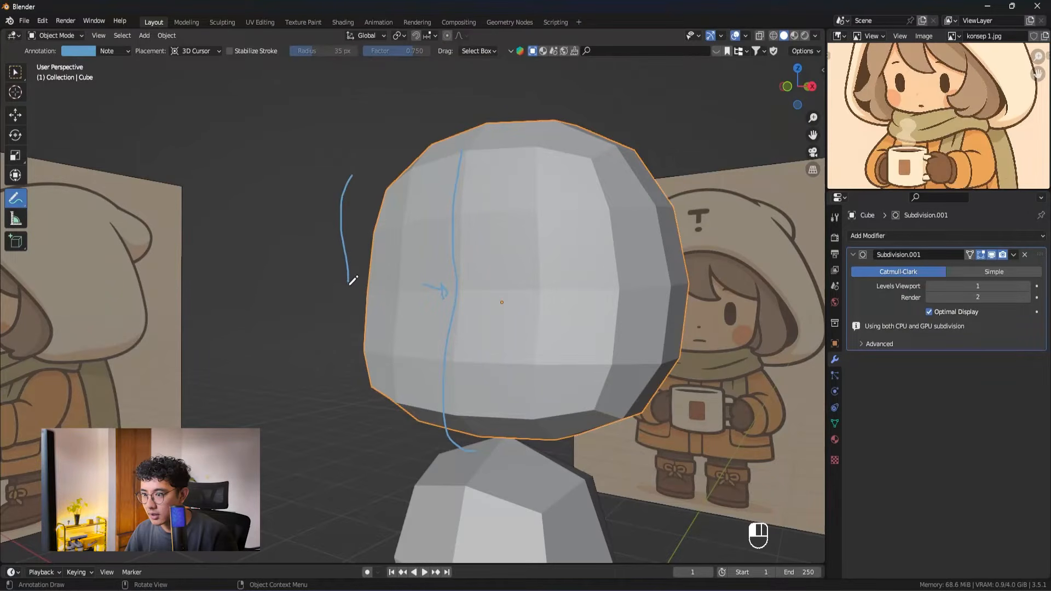
pyautogui.hotkey('ctrl', 'z')
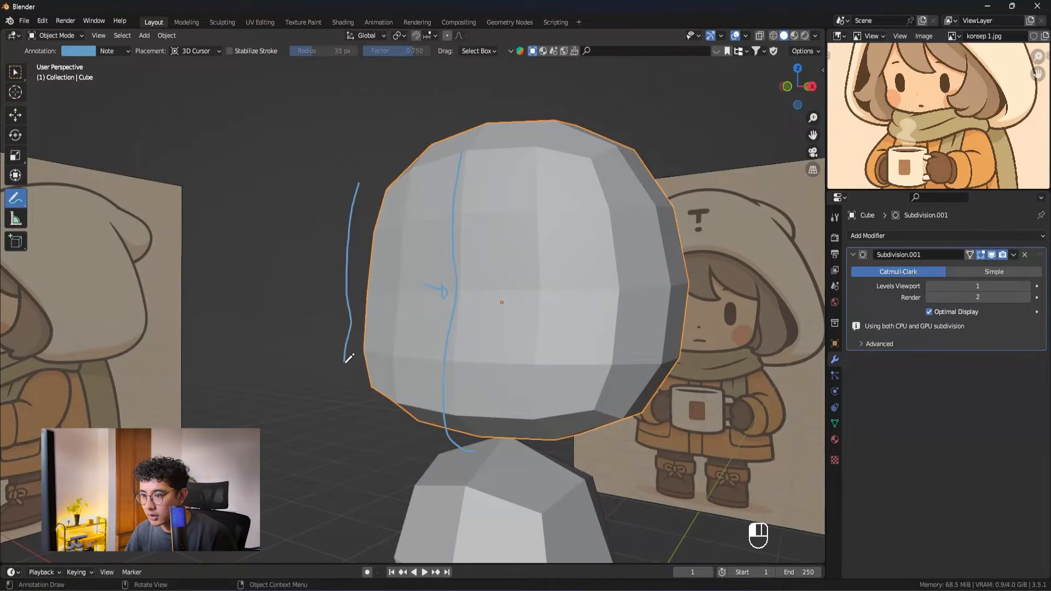
pyautogui.moveTo(373, 413); pyautogui.dragTo(367, 274, button='middle')
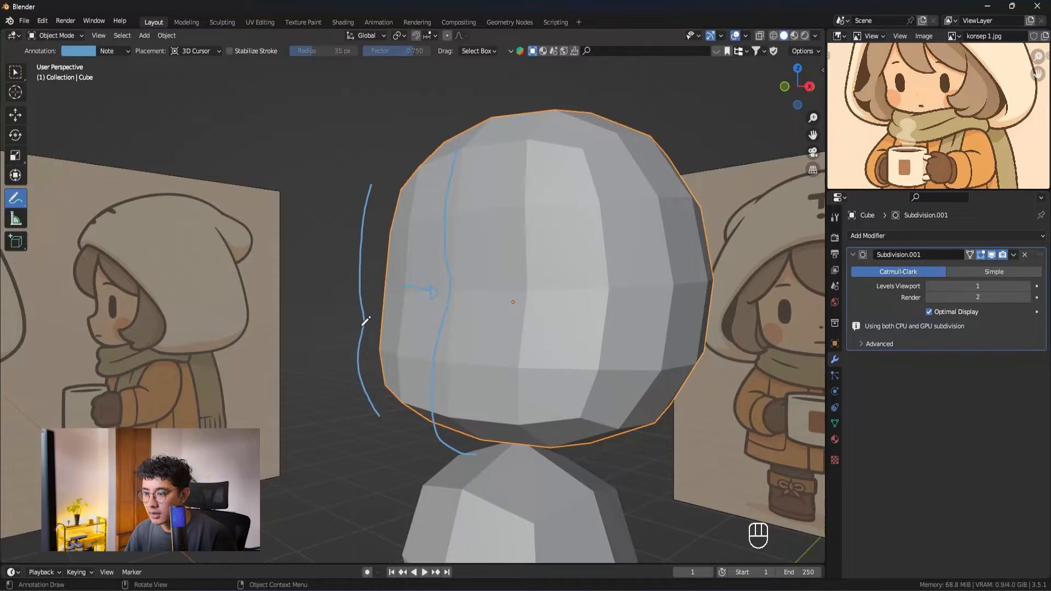
pyautogui.moveTo(376, 328); pyautogui.dragTo(359, 336, button='middle')
pyautogui.press('`')
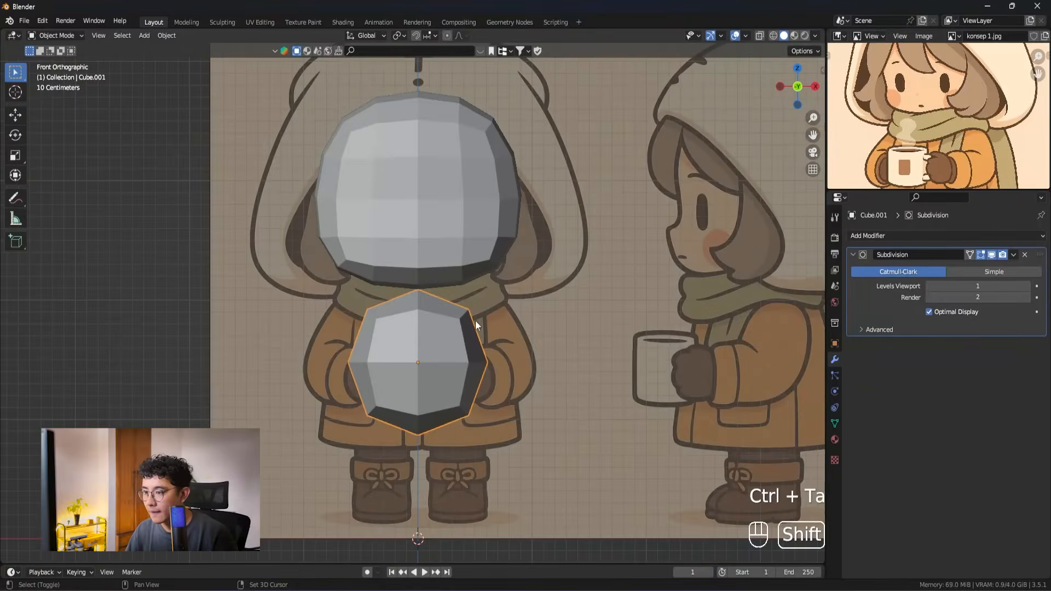
pyautogui.scroll(2, 475, 320)
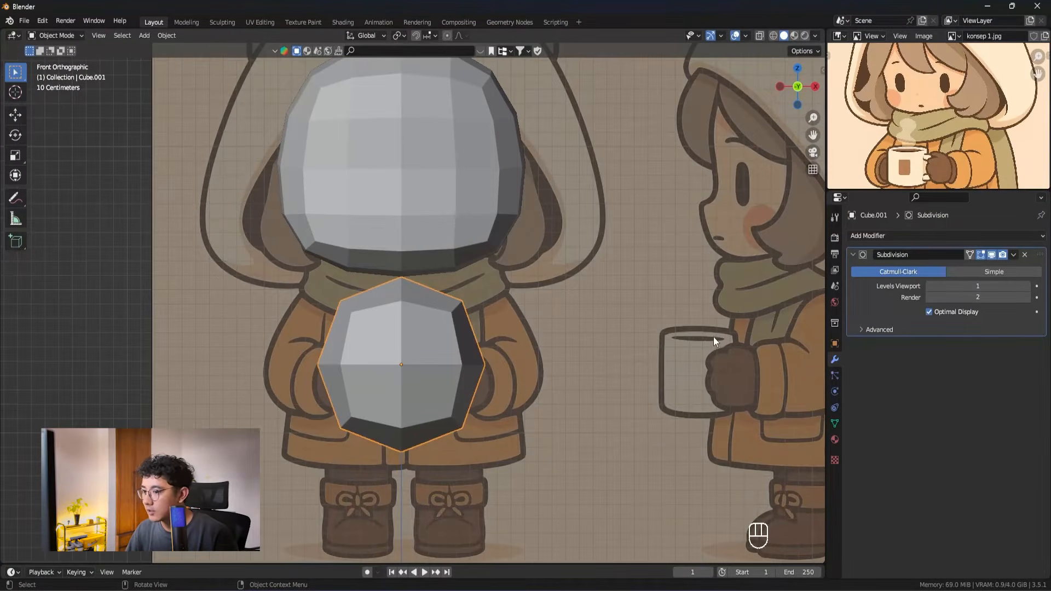
pyautogui.keyDown('shift'); pyautogui.moveTo(528, 357); pyautogui.dragTo(537, 351, button='middle'); pyautogui.keyUp('shift')
pyautogui.press('s')
pyautogui.press('z')
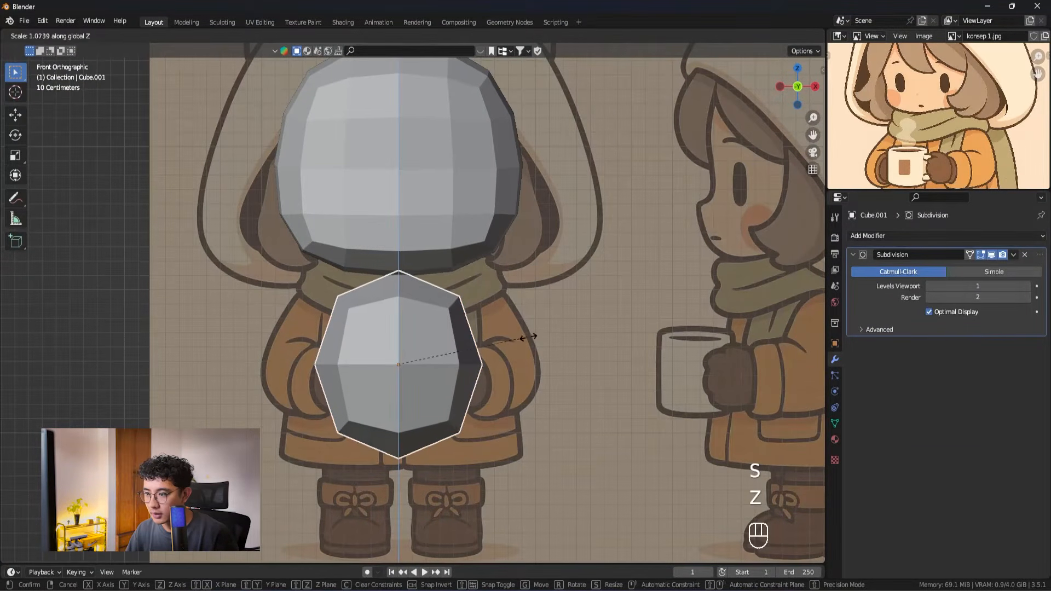
pyautogui.rightClick(528, 334)
# Step: Apply the torso's Subdivision modifier and stretch the torso slightly taller along Z
pyautogui.click(1016, 255)
pyautogui.click(989, 266)
pyautogui.keyDown('shift'); pyautogui.moveTo(484, 332); pyautogui.dragTo(497, 309, button='middle'); pyautogui.keyUp('shift')
pyautogui.press('Tab')
pyautogui.press('s')
pyautogui.press('z')
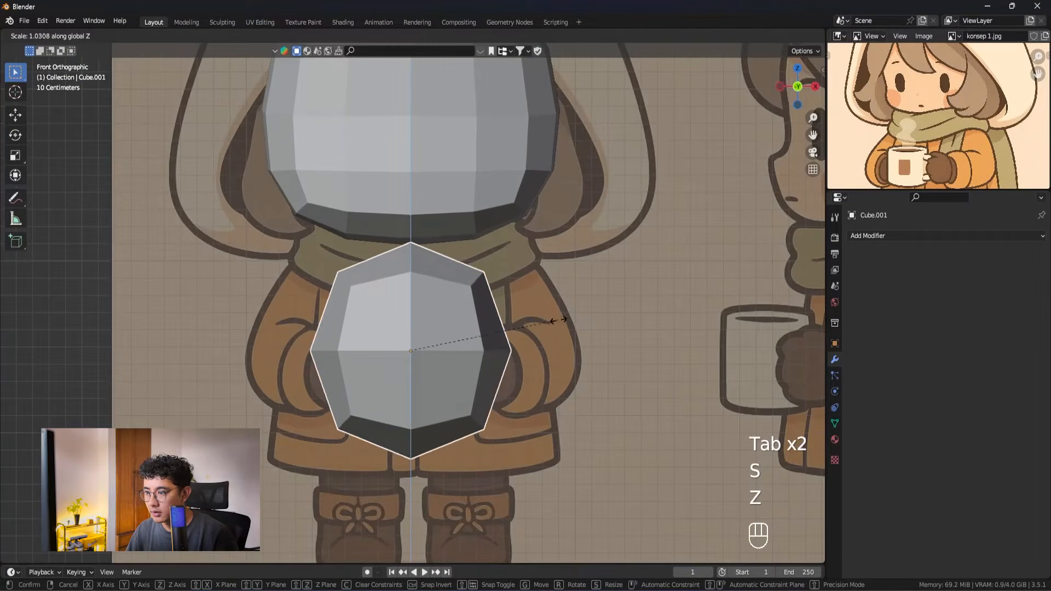
pyautogui.click(570, 323)
# Step: Open the torso mesh for editing and select its bottom vertices, including those hidden behind
pyautogui.scroll(1, 493, 345)
pyautogui.press('`')
pyautogui.keyDown('shift'); pyautogui.moveTo(460, 363); pyautogui.dragTo(513, 293, button='middle'); pyautogui.keyUp('shift')
pyautogui.press('Tab')
pyautogui.hotkey('alt', 'z')
pyautogui.moveTo(605, 368); pyautogui.dragTo(331, 485)
pyautogui.hotkey('alt', 'z')
pyautogui.keyDown('shift'); pyautogui.moveTo(554, 389); pyautogui.dragTo(555, 375, button='middle'); pyautogui.keyUp('shift')
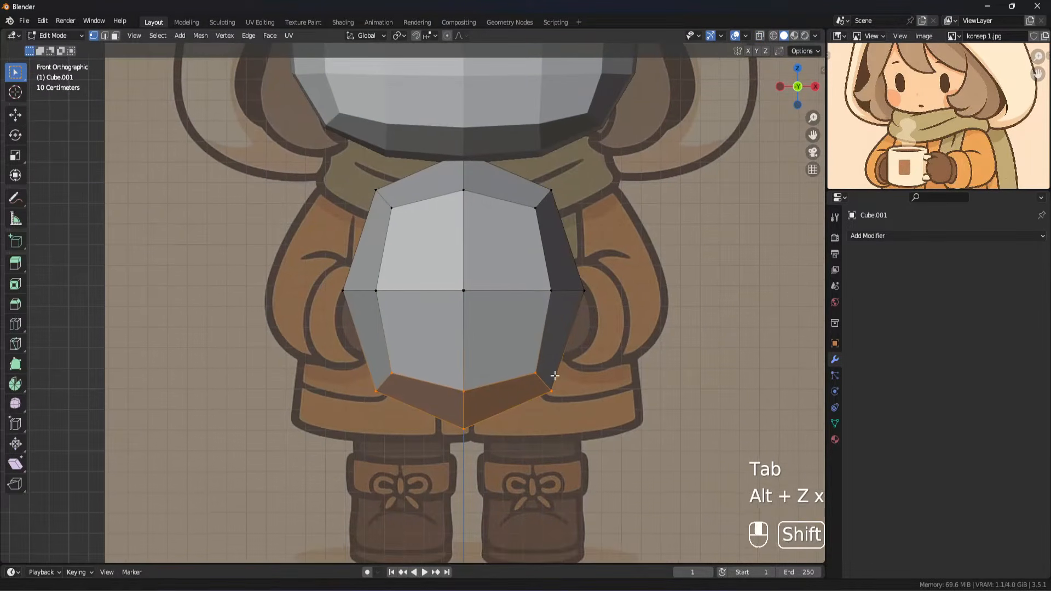
# Step: Raise the torso's middle row of vertices along Z and scale it inward in line with the rows above and below
pyautogui.hotkey('alt', 'z')
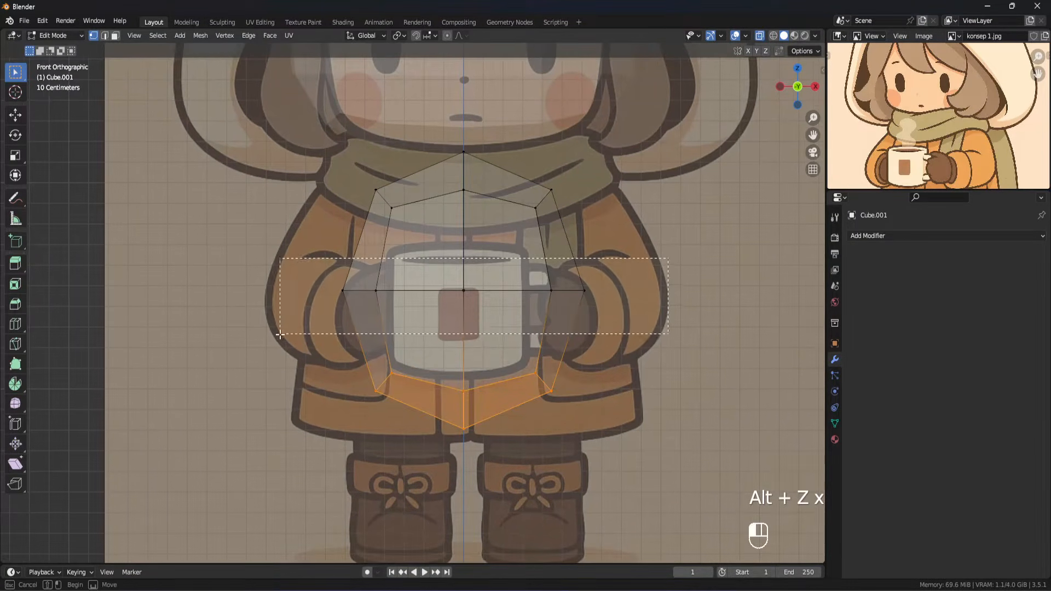
pyautogui.moveTo(279, 335); pyautogui.dragTo(280, 335)
pyautogui.scroll(1, 280, 335)
pyautogui.press('g')
pyautogui.press('z')
pyautogui.click(605, 278)
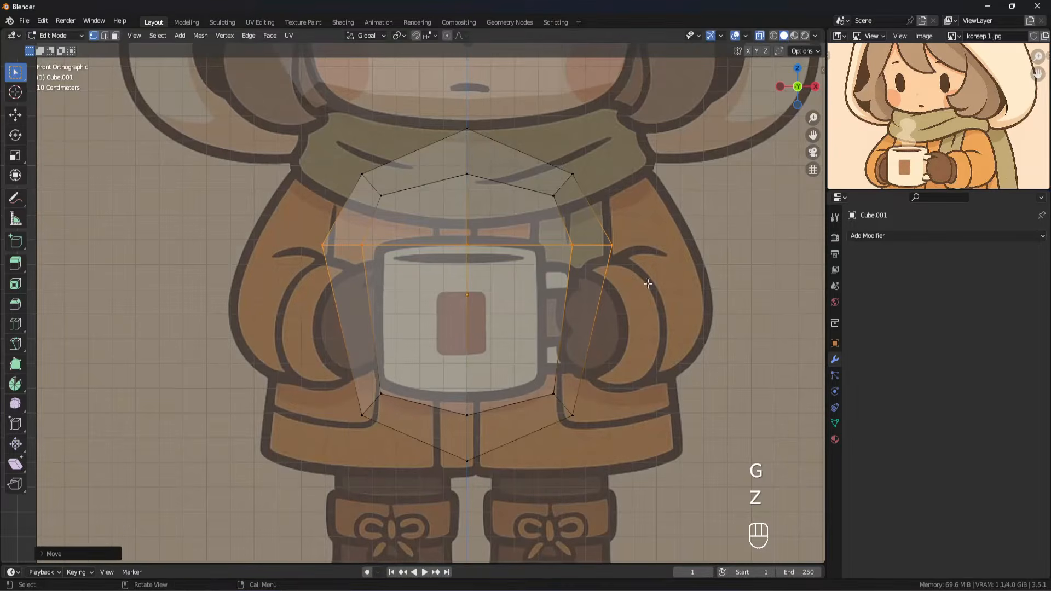
pyautogui.press('s')
pyautogui.click(659, 285)
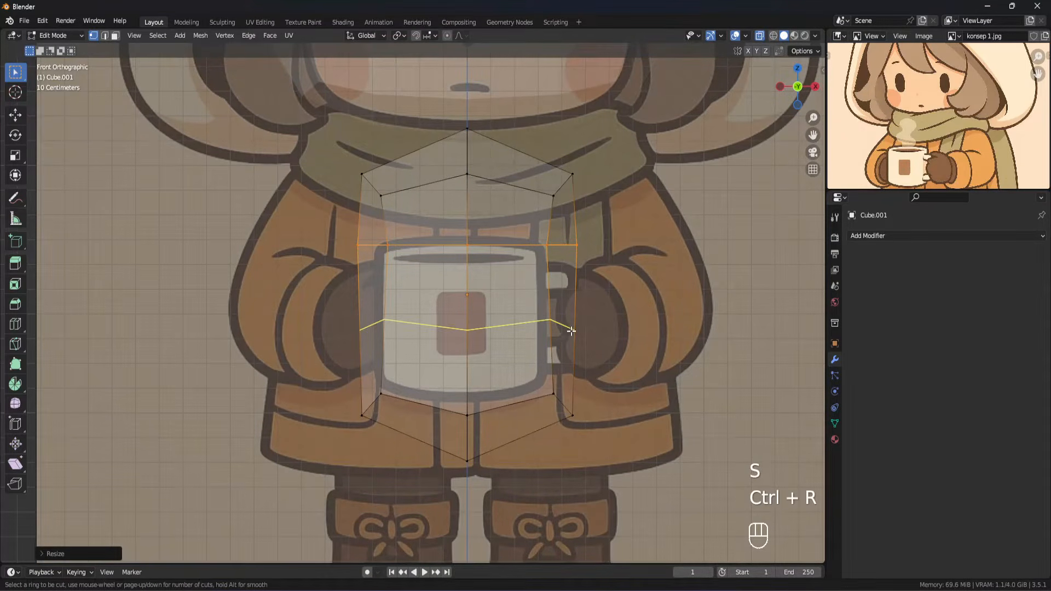
# Step: Add an edge loop around the lower torso and scale it outward to widen the belly
pyautogui.click(571, 331)
pyautogui.press('s')
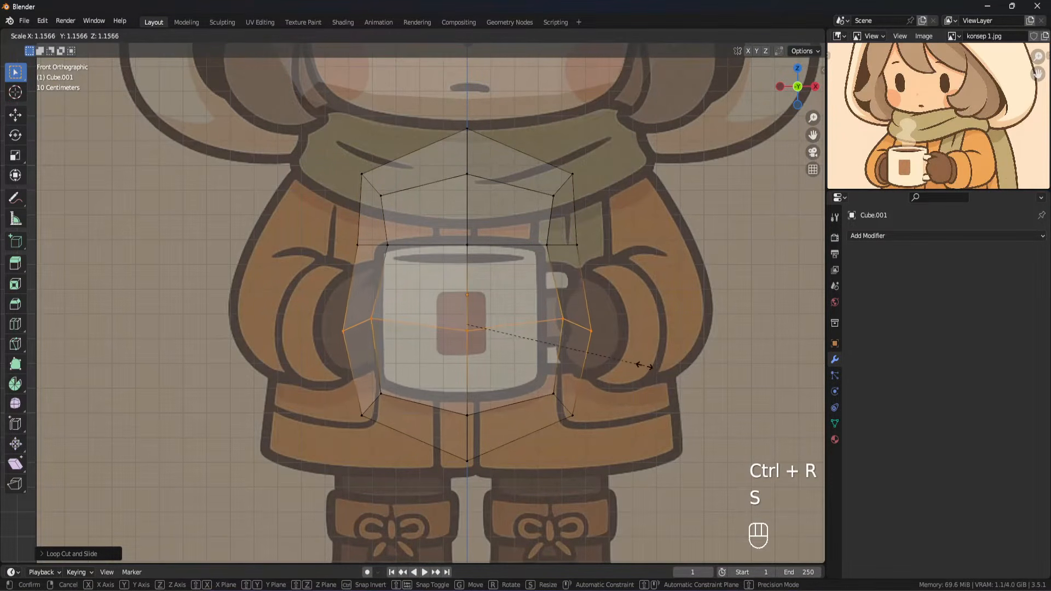
pyautogui.click(656, 367)
# Step: Insert another edge loop around the upper chest and adjust its width by scaling
pyautogui.moveTo(604, 271)
pyautogui.keyDown('shift'); pyautogui.mouseDown(button='middle')
pyautogui.moveTo(610, 239)
pyautogui.moveTo(603, 251)
pyautogui.mouseUp(button='middle'); pyautogui.keyUp('shift')
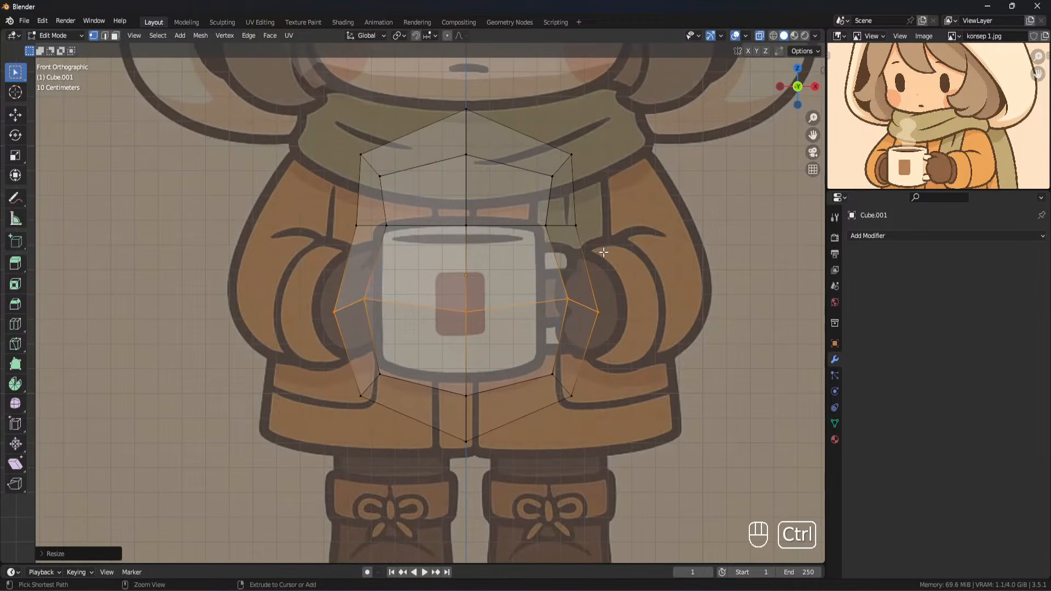
pyautogui.click(577, 206)
pyautogui.press('s')
pyautogui.click(624, 263)
# Step: Adjust the spacing of the torso's edge loops by moving them along Z, shifting the belly loop slightly downward
pyautogui.press('g')
pyautogui.press('z')
pyautogui.press('s')
pyautogui.click(507, 315)
pyautogui.keyDown('alt'); pyautogui.click(507, 315); pyautogui.keyUp('alt')
pyautogui.press('g')
pyautogui.press('z')
pyautogui.click(565, 325)
# Step: Examine the torso's side profile against the side reference, with and without see-through display
pyautogui.press('`')
pyautogui.keyDown('shift'); pyautogui.moveTo(527, 304); pyautogui.dragTo(533, 291, button='middle'); pyautogui.keyUp('shift')
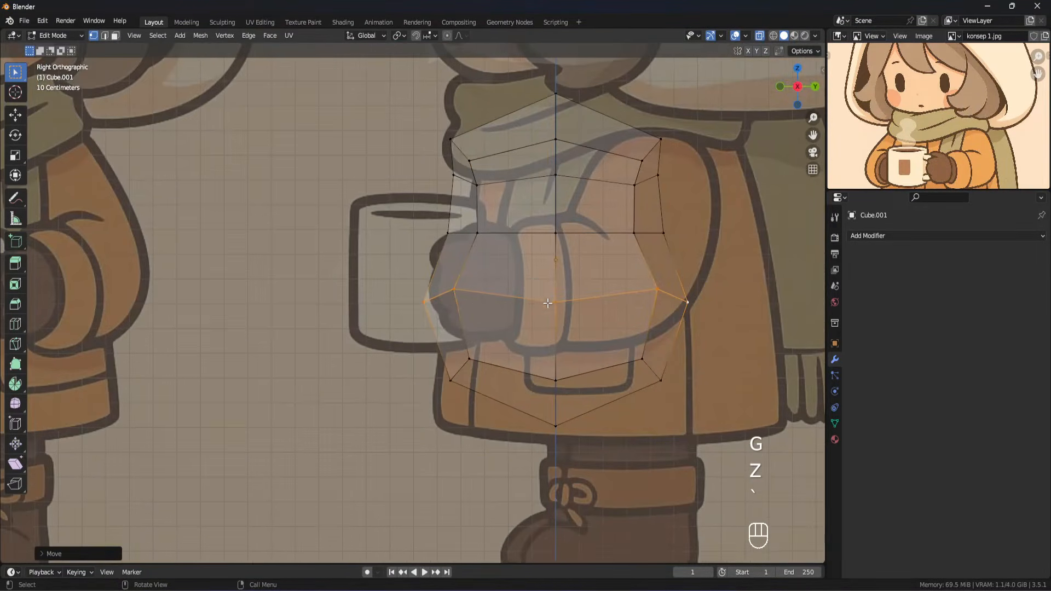
pyautogui.scroll(-4, 527, 318)
pyautogui.hotkey('alt', 'z')
pyautogui.scroll(3, 526, 338)
pyautogui.keyDown('shift'); pyautogui.moveTo(526, 338); pyautogui.dragTo(521, 324, button='middle'); pyautogui.keyUp('shift')
pyautogui.hotkey('alt', 'z')
pyautogui.hotkey('alt', 'z')
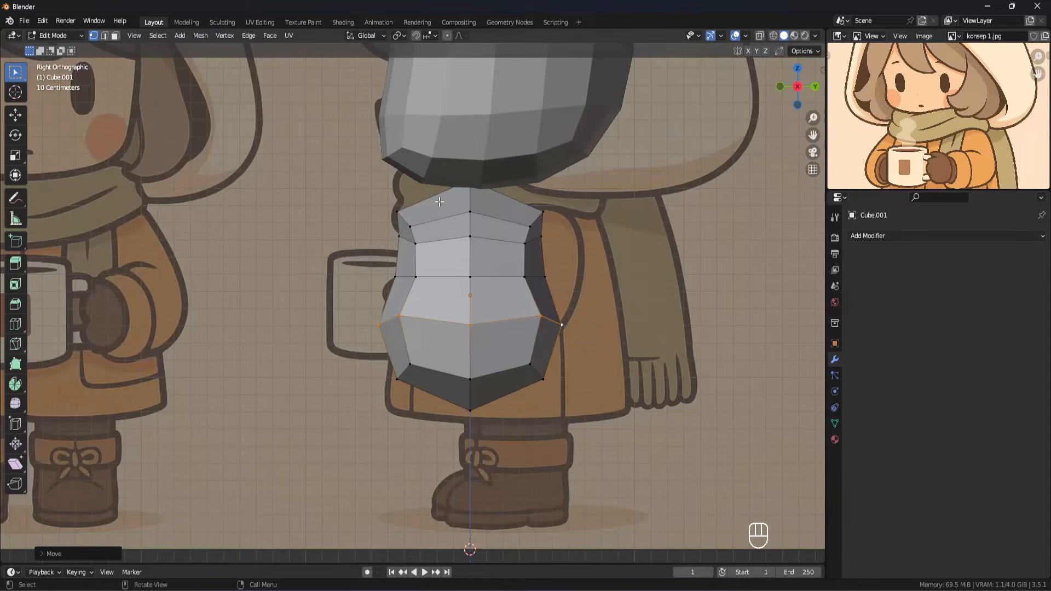
# Step: Switch the torso to Sculpt Mode and try a Grab stroke on its side profile, undoing it
pyautogui.hotkey('ctrl', 'Tab')
pyautogui.click(487, 253)
pyautogui.keyDown('shift'); pyautogui.moveTo(482, 266); pyautogui.dragTo(497, 235, button='middle'); pyautogui.keyUp('shift')
pyautogui.moveTo(429, 337); pyautogui.dragTo(457, 336)
pyautogui.hotkey('ctrl', 'z')
pyautogui.moveTo(459, 333); pyautogui.dragTo(520, 306, button='middle')
# Step: Enable X-axis mirroring for sculpting, make a Grab stroke at the torso's lower side in front view, and resize the brush
pyautogui.press('`')
pyautogui.click(474, 178)
pyautogui.click(661, 52)
pyautogui.scroll(1, 449, 353)
pyautogui.moveTo(515, 358); pyautogui.dragTo(495, 370)
pyautogui.press('f')
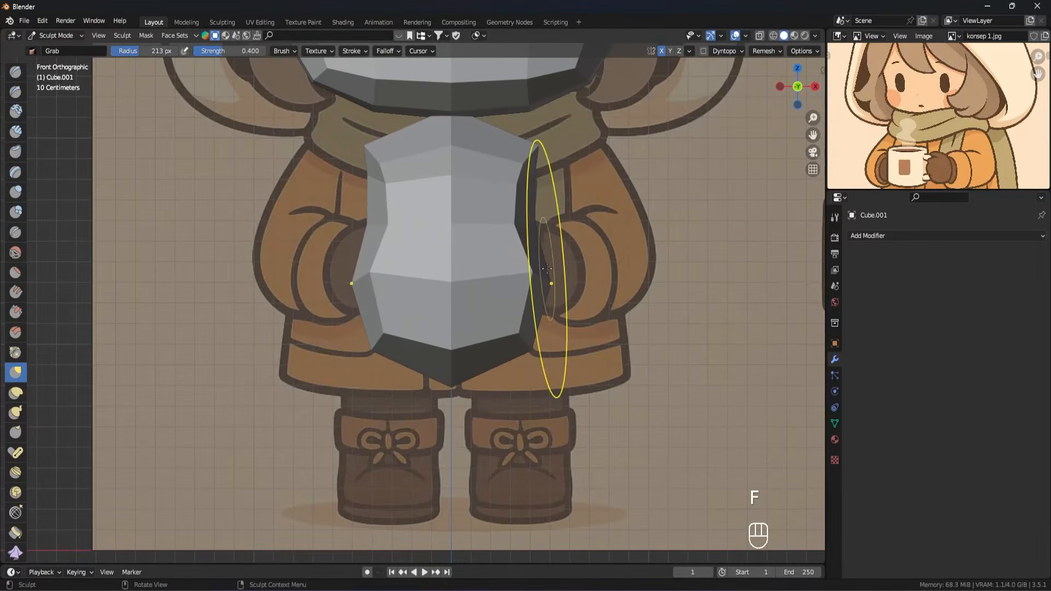
pyautogui.click(525, 246)
# Step: Undo the last sculpt change, apply the torso's transforms in Object Mode, and resume sculpting
pyautogui.press('`')
pyautogui.press('`')
pyautogui.click(497, 157)
pyautogui.hotkey('ctrl', 'z')
pyautogui.hotkey('ctrl', 'Tab')
pyautogui.hotkey('ctrl', 'a')
pyautogui.click(487, 240)
pyautogui.hotkey('ctrl', 'Tab')
# Step: Resize the Grab brush and reshape the torso's contour with one low stroke and one upper stroke
pyautogui.press('`')
pyautogui.click(560, 204)
pyautogui.hotkey('ctrl', 'z')
pyautogui.press('f')
pyautogui.click(580, 340)
pyautogui.moveTo(439, 336); pyautogui.dragTo(450, 304)
pyautogui.moveTo(582, 221); pyautogui.dragTo(575, 211)
# Step: Try Grab strokes on the torso from other views with a resized brush, undoing each one
pyautogui.press('`')
pyautogui.click(521, 201)
pyautogui.keyDown('shift'); pyautogui.moveTo(519, 210); pyautogui.dragTo(498, 258, button='middle'); pyautogui.keyUp('shift')
pyautogui.press('f')
pyautogui.click(504, 204)
pyautogui.moveTo(511, 202); pyautogui.dragTo(495, 208)
pyautogui.hotkey('ctrl', 'z')
pyautogui.moveTo(495, 219); pyautogui.dragTo(552, 153, button='middle')
pyautogui.press('`')
pyautogui.click(506, 142)
pyautogui.moveTo(501, 278); pyautogui.dragTo(515, 288)
pyautogui.hotkey('ctrl', 'z')
# Step: Nudge the upper torso contour with one small Grab stroke and leave Sculpt Mode
pyautogui.press('`')
pyautogui.click(535, 240)
pyautogui.moveTo(550, 213); pyautogui.dragTo(548, 214)
pyautogui.moveTo(469, 211); pyautogui.dragTo(479, 257, button='middle')
pyautogui.hotkey('ctrl', 'Tab')
# Step: Select the edge loop around the torso's shoulders in Edit Mode and scale it inward in front view
pyautogui.press('`')
pyautogui.press('Tab')
pyautogui.scroll(2, 523, 227)
pyautogui.keyDown('shift'); pyautogui.moveTo(528, 211); pyautogui.dragTo(511, 254, button='middle'); pyautogui.keyUp('shift')
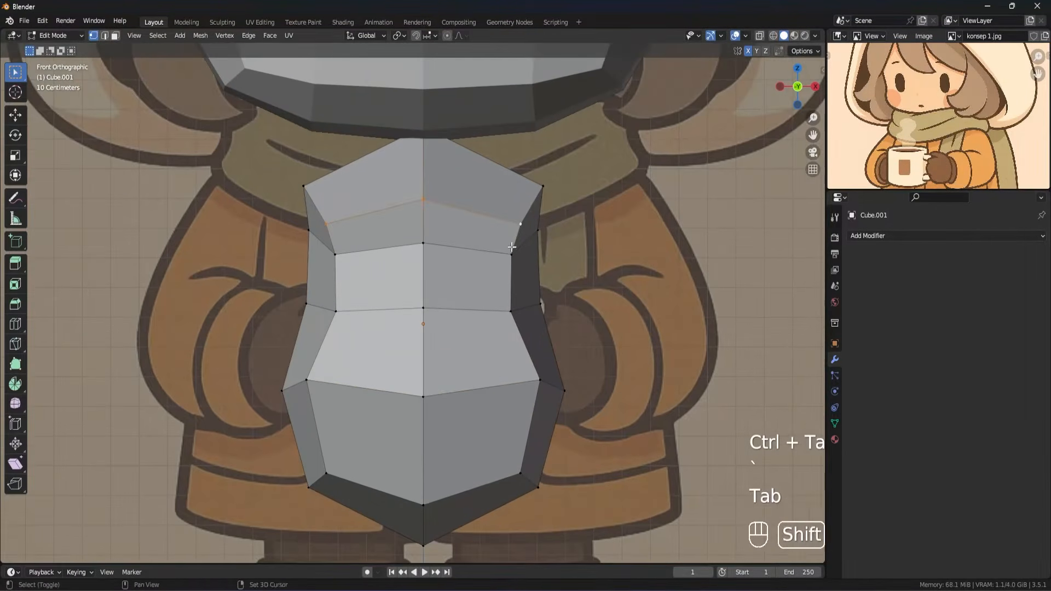
pyautogui.hotkey('alt', 'z')
pyautogui.click(543, 211)
pyautogui.keyDown('alt'); pyautogui.keyDown('shift'); pyautogui.click(368, 197); pyautogui.keyUp('shift'); pyautogui.keyUp('alt')
pyautogui.keyDown('alt'); pyautogui.keyDown('shift'); pyautogui.click(309, 203); pyautogui.keyUp('shift'); pyautogui.keyUp('alt')
pyautogui.hotkey('alt', 'z')
pyautogui.hotkey('ctrl', 'z')
pyautogui.keyDown('alt'); pyautogui.keyDown('shift'); pyautogui.click(314, 203); pyautogui.keyUp('shift'); pyautogui.keyUp('alt')
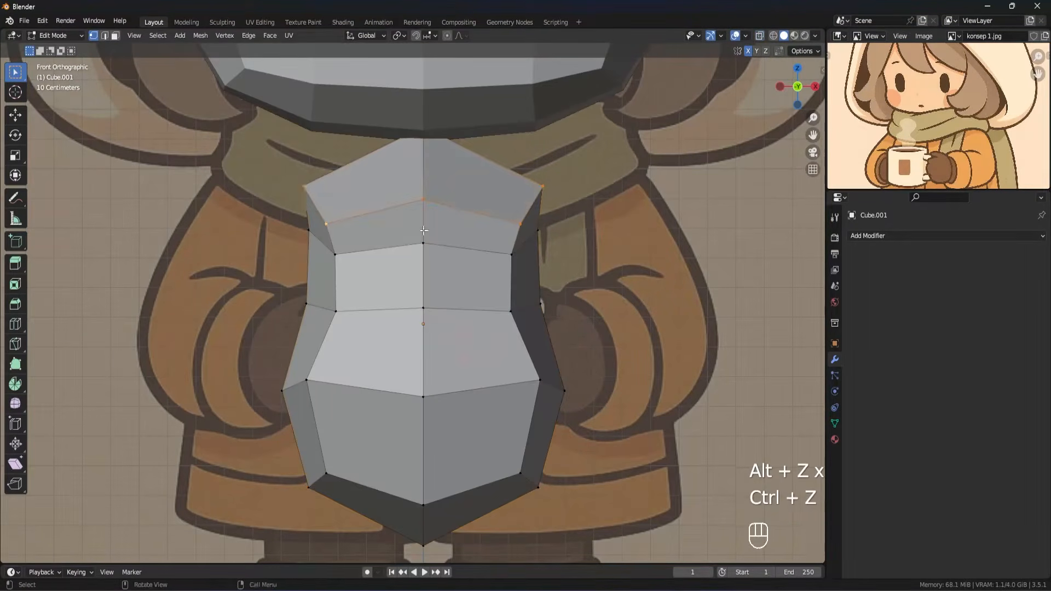
pyautogui.hotkey('alt', 'z')
pyautogui.hotkey('alt', 'z')
pyautogui.press('s')
pyautogui.click(561, 243)
# Step: Lower the torso's topmost vertex by about 0.14 m along Z to flatten the top
pyautogui.hotkey('alt', 'z')
pyautogui.click(424, 127)
pyautogui.hotkey('alt', 'z')
pyautogui.press('g')
pyautogui.press('z')
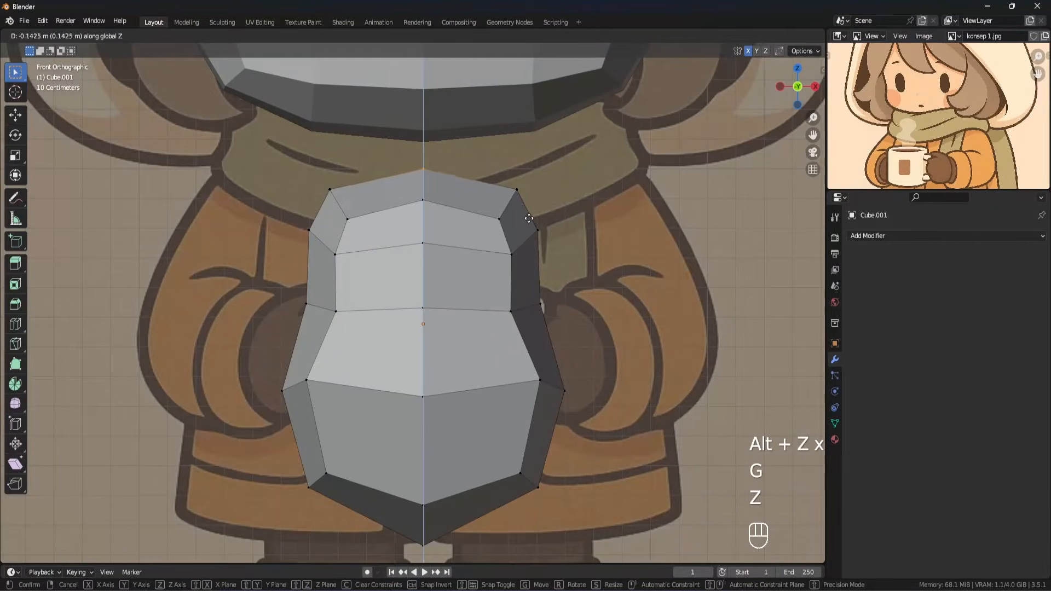
pyautogui.click(531, 220)
# Step: Select the torso's lower section through the mesh in side view and rotate it slightly
pyautogui.scroll(-2, 465, 318)
pyautogui.press('`')
pyautogui.press('`')
pyautogui.hotkey('alt', 'z')
pyautogui.hotkey('alt', 'z')
pyautogui.hotkey('alt', 'z')
pyautogui.keyDown('shift'); pyautogui.moveTo(615, 296); pyautogui.dragTo(631, 404); pyautogui.keyUp('shift')
pyautogui.hotkey('alt', 'z')
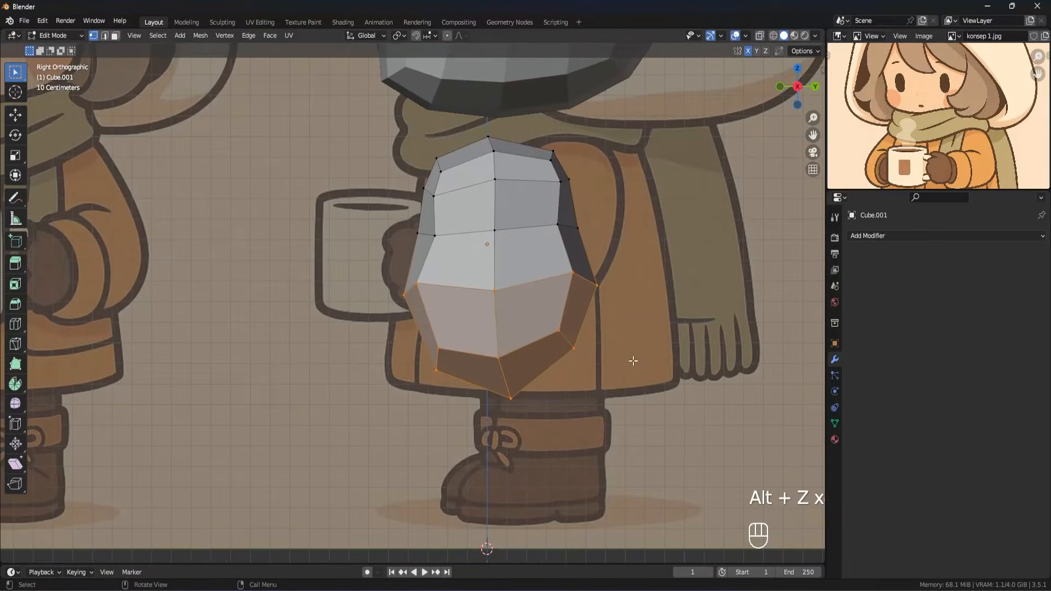
pyautogui.press('r')
pyautogui.click(637, 355)
# Step: Shift the torso's lower section slightly, rescale it, and check the shape in Object Mode
pyautogui.press('g')
pyautogui.click(649, 362)
pyautogui.press('s')
pyautogui.click(642, 370)
pyautogui.press('Tab')
pyautogui.scroll(-4, 567, 341)
pyautogui.moveTo(472, 328); pyautogui.dragTo(529, 344, button='middle')
pyautogui.press('`')
pyautogui.moveTo(446, 254); pyautogui.dragTo(456, 427, button='middle')
# Step: Move the torso's waist edge loop down along Z in front view
pyautogui.press('Tab')
pyautogui.keyDown('alt'); pyautogui.moveTo(466, 331); pyautogui.dragTo(438, 296, button='middle'); pyautogui.keyUp('alt')
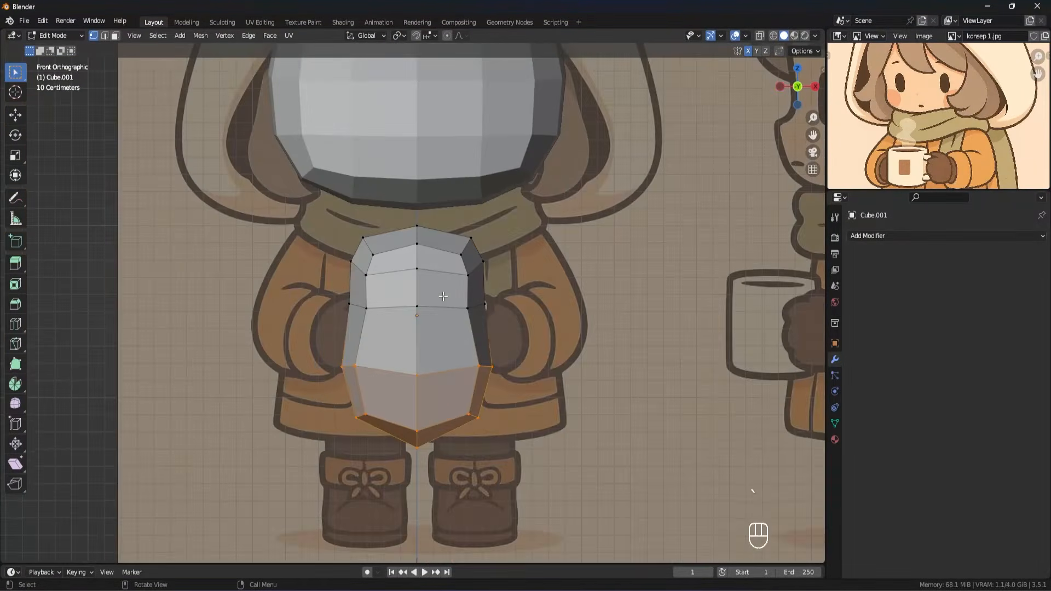
pyautogui.keyDown('alt'); pyautogui.click(452, 306); pyautogui.keyUp('alt')
pyautogui.scroll(1, 471, 320)
pyautogui.press('g')
pyautogui.press('z')
pyautogui.click(492, 323)
# Step: Move the chest edge loop above the waist down along Z to even out the spacing
pyautogui.keyDown('alt'); pyautogui.click(487, 264); pyautogui.keyUp('alt')
pyautogui.press('g')
pyautogui.press('z')
pyautogui.click(465, 331)
# Step: Inspect the torso's overall shape by orbiting around it and comparing it with the front reference
pyautogui.press('`')
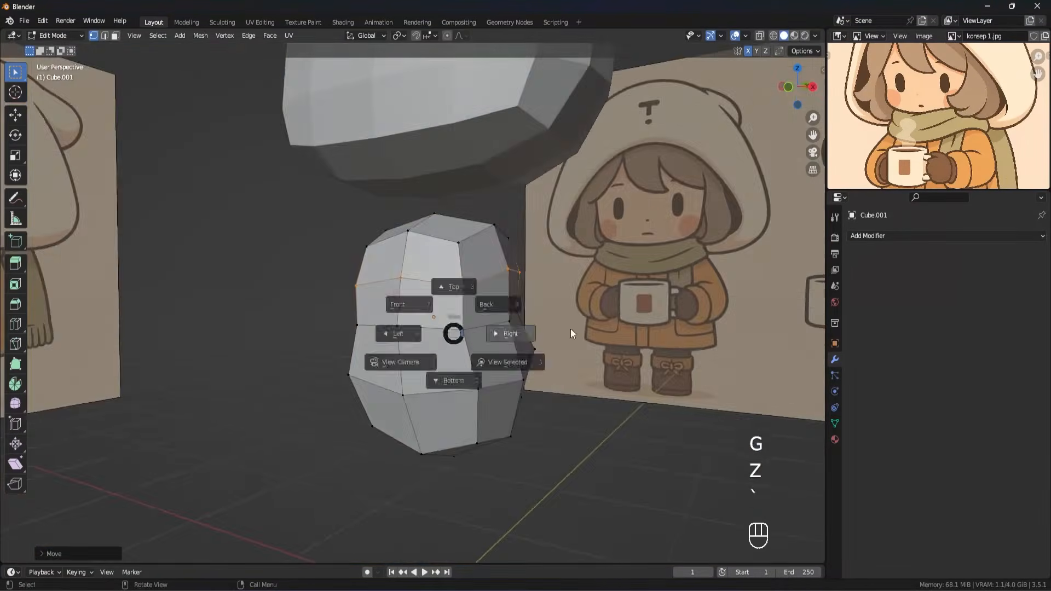
pyautogui.moveTo(377, 329); pyautogui.dragTo(413, 333, button='middle')
pyautogui.press('`')
pyautogui.moveTo(333, 320); pyautogui.dragTo(390, 326, button='middle')
pyautogui.press('`')
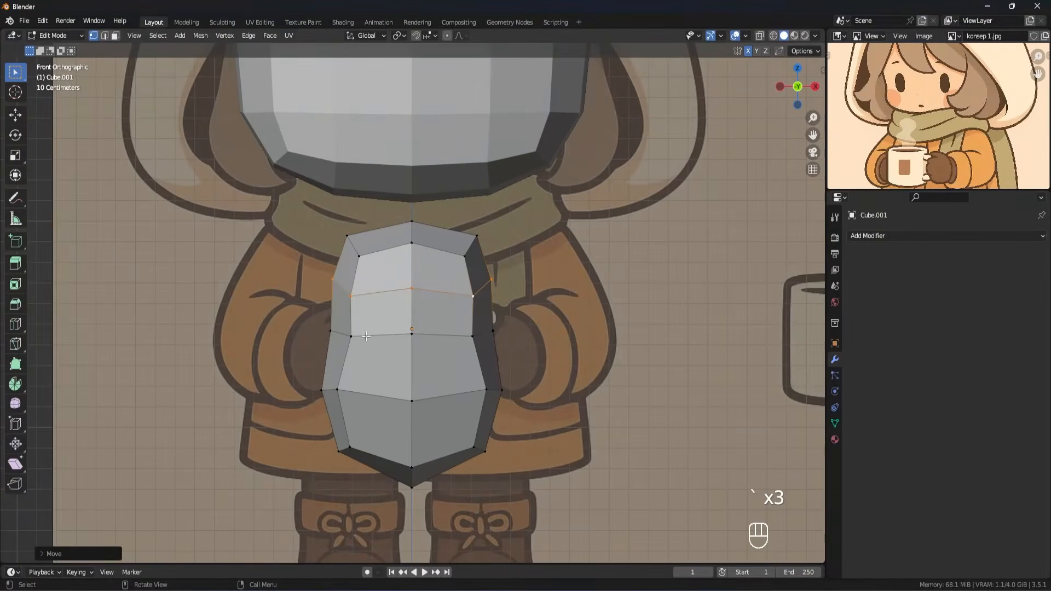
pyautogui.moveTo(384, 392); pyautogui.dragTo(235, 387, button='middle')
pyautogui.press('`')
# Step: Inspect the head and torso blocks together in Object Mode, from the front and at an angle
pyautogui.press('Tab')
pyautogui.keyDown('shift'); pyautogui.moveTo(438, 132); pyautogui.dragTo(464, 199, button='middle'); pyautogui.keyUp('shift')
pyautogui.click(464, 199)
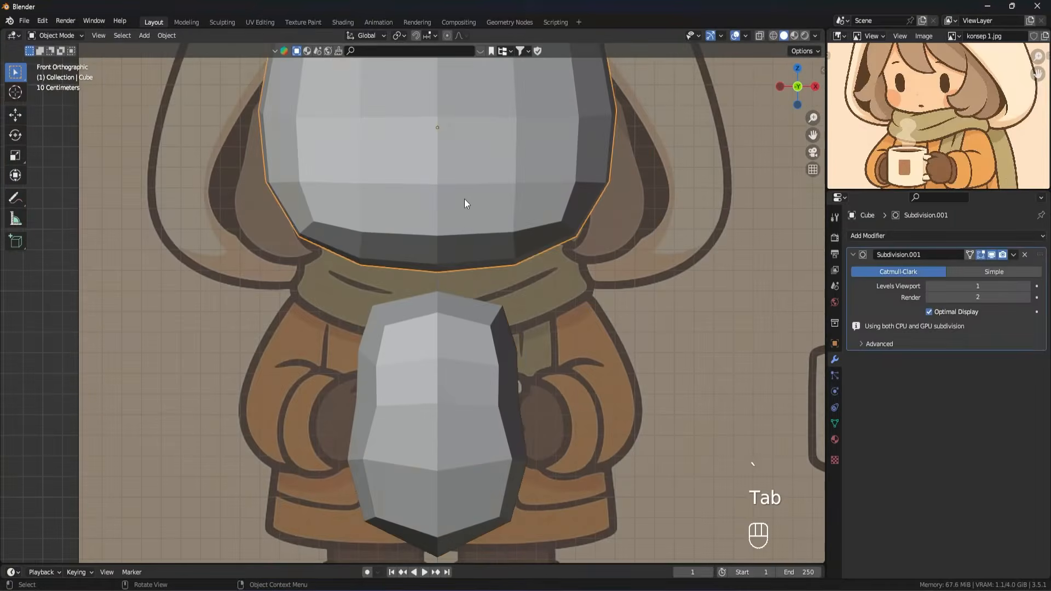
pyautogui.scroll(-4, 459, 246)
pyautogui.press('Tab')
pyautogui.press('Tab')
pyautogui.press('`')
pyautogui.moveTo(458, 266); pyautogui.dragTo(424, 195, button='middle')
pyautogui.scroll(2, 426, 196)
pyautogui.click(424, 192)
pyautogui.moveTo(425, 252); pyautogui.dragTo(362, 269, button='middle')
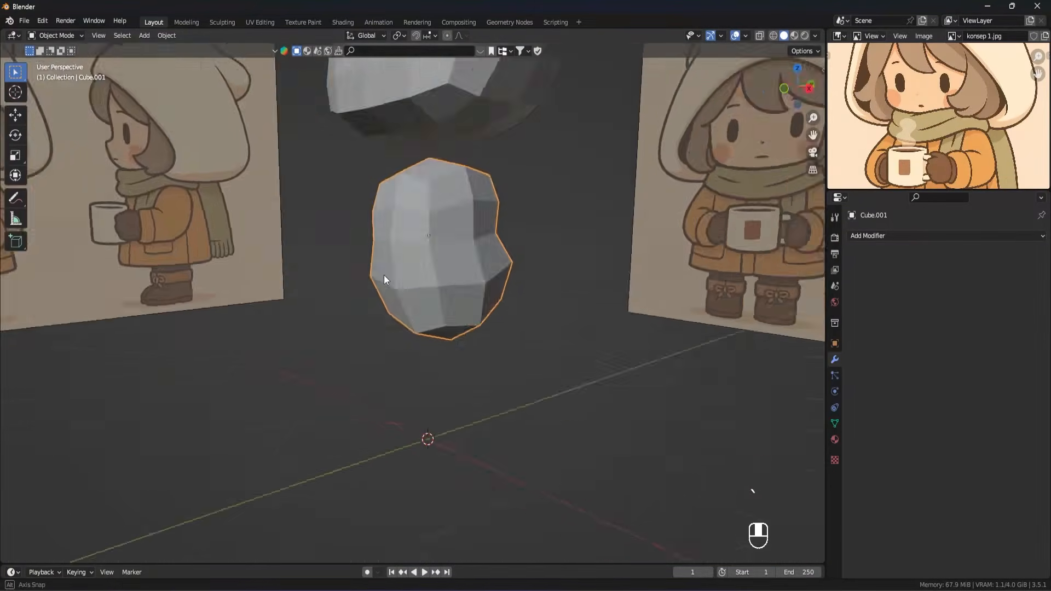
pyautogui.press('`')
# Step: Compare the torso's proportions with the front reference, toggling X-ray and framing the whole character
pyautogui.press('Tab')
pyautogui.scroll(1, 468, 224)
pyautogui.moveTo(457, 189)
pyautogui.keyDown('shift'); pyautogui.mouseDown(button='middle')
pyautogui.moveTo(455, 298)
pyautogui.moveTo(471, 286)
pyautogui.mouseUp(button='middle'); pyautogui.keyUp('shift')
pyautogui.scroll(2, 472, 286)
pyautogui.hotkey('alt', 'z')
pyautogui.hotkey('ctrl', 'Tab')
pyautogui.hotkey('ctrl', 'Tab')
pyautogui.click(285, 287)
pyautogui.hotkey('alt', 'z')
pyautogui.scroll(-6, 445, 359)
pyautogui.hotkey('alt', 'z')
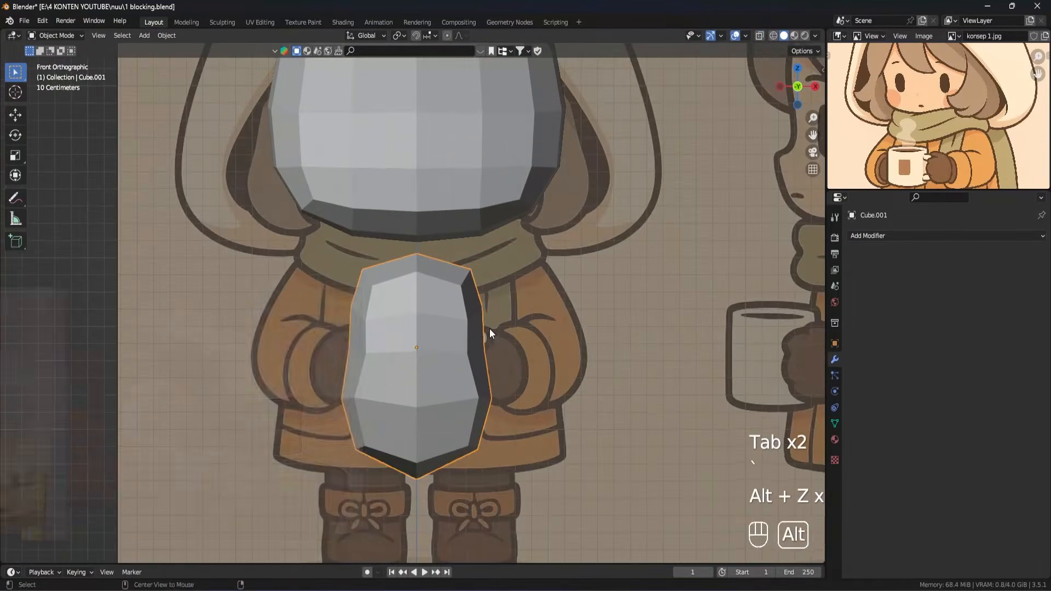
pyautogui.scroll(-5, 489, 329)
pyautogui.keyDown('shift'); pyautogui.moveTo(470, 313); pyautogui.dragTo(485, 312, button='middle'); pyautogui.keyUp('shift')
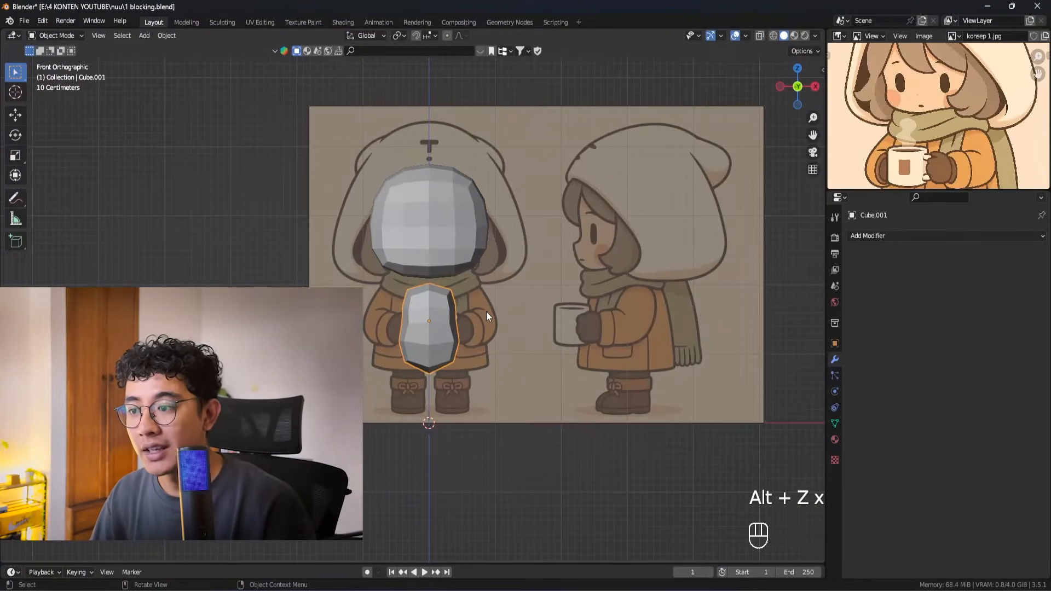
pyautogui.scroll(2, 446, 294)
pyautogui.keyDown('shift'); pyautogui.moveTo(475, 322); pyautogui.dragTo(464, 336, button='middle'); pyautogui.keyUp('shift')
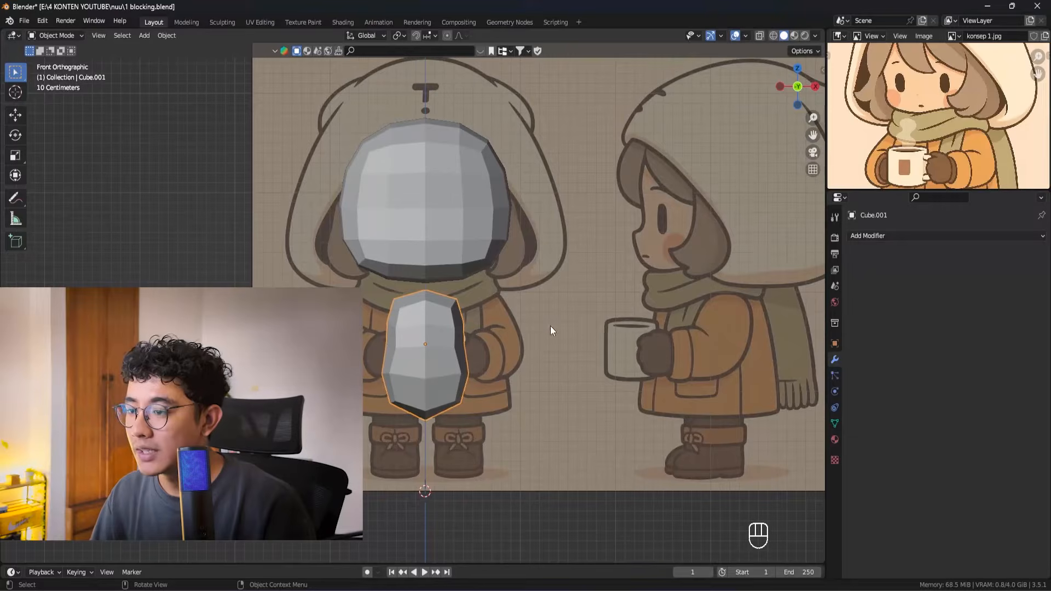
# Step: Add a Subdivision Surface modifier to the torso
pyautogui.click(913, 237)
pyautogui.click(856, 444)
pyautogui.scroll(2, 484, 355)
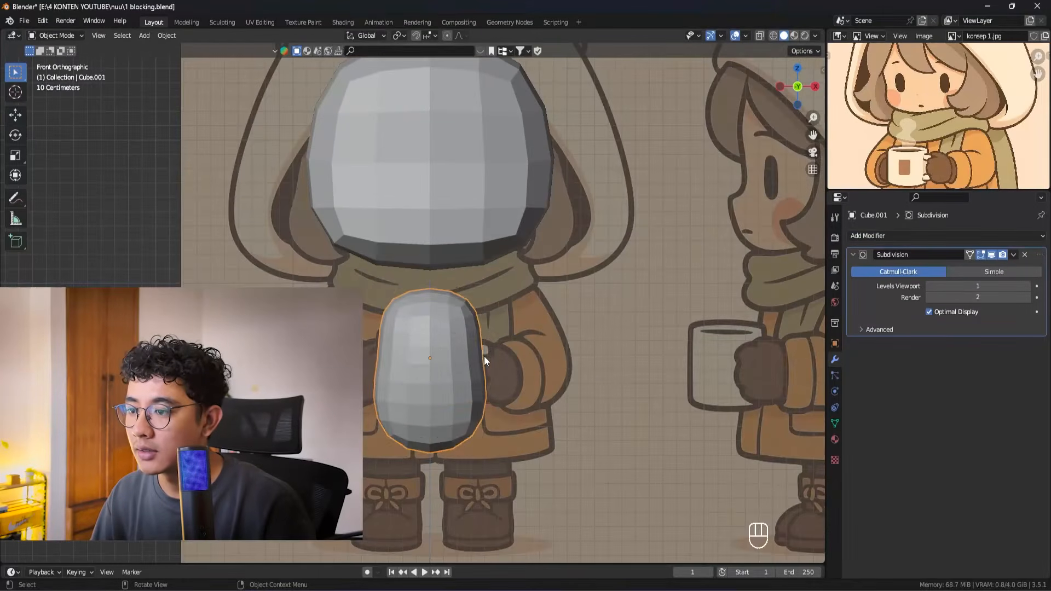
# Step: Inspect the subdivided torso beneath the head in perspective and front view, checking both meshes in Edit Mode
pyautogui.press('Tab')
pyautogui.moveTo(484, 356); pyautogui.dragTo(458, 324, button='middle')
pyautogui.press('`')
pyautogui.press('Tab')
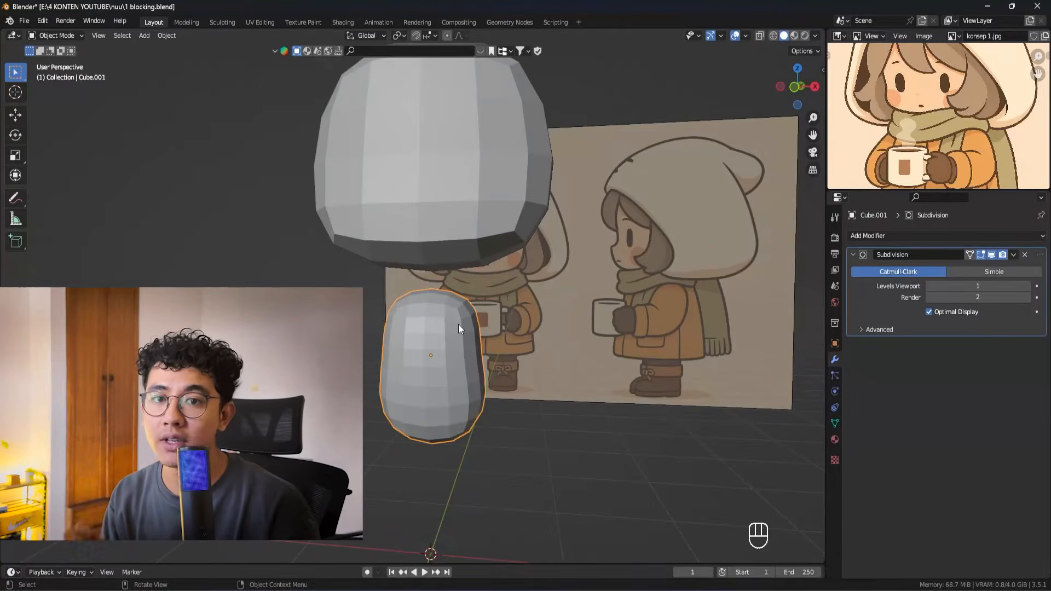
pyautogui.press('KP_1')
pyautogui.press('Tab')
pyautogui.press('Tab')
pyautogui.press('Tab')
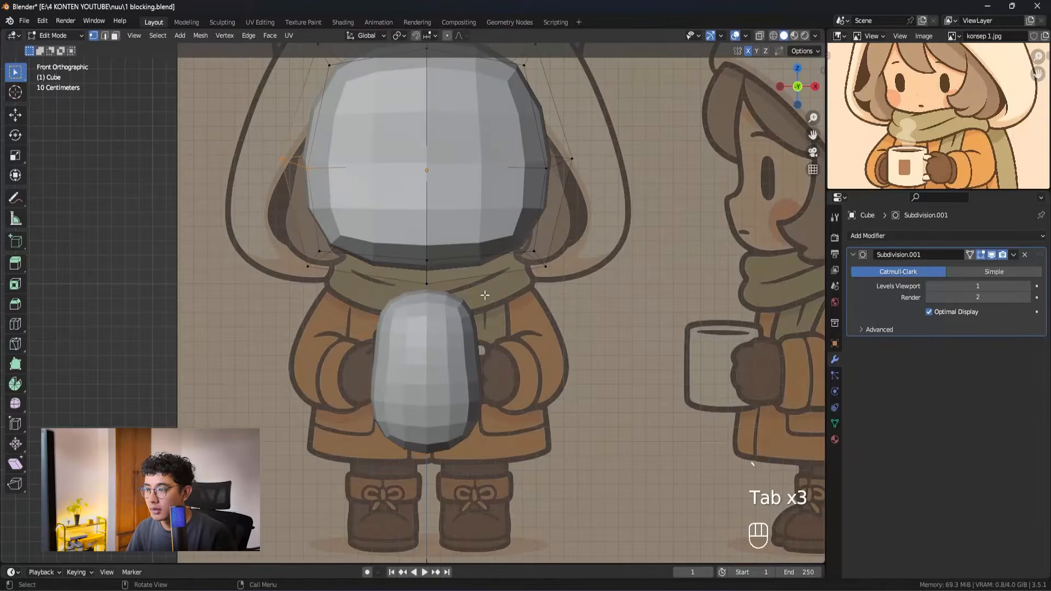
pyautogui.press('Tab')
pyautogui.keyDown('shift'); pyautogui.scroll(-1, 454, 286); pyautogui.keyUp('shift')
pyautogui.moveTo(465, 315); pyautogui.dragTo(411, 310, button='middle')
pyautogui.press('`')
pyautogui.press('Tab')
pyautogui.keyDown('shift'); pyautogui.moveTo(470, 370); pyautogui.dragTo(448, 293, button='middle'); pyautogui.keyUp('shift')
pyautogui.scroll(2, 467, 352)
pyautogui.press('Tab')
pyautogui.press('Tab')
pyautogui.press('Tab')
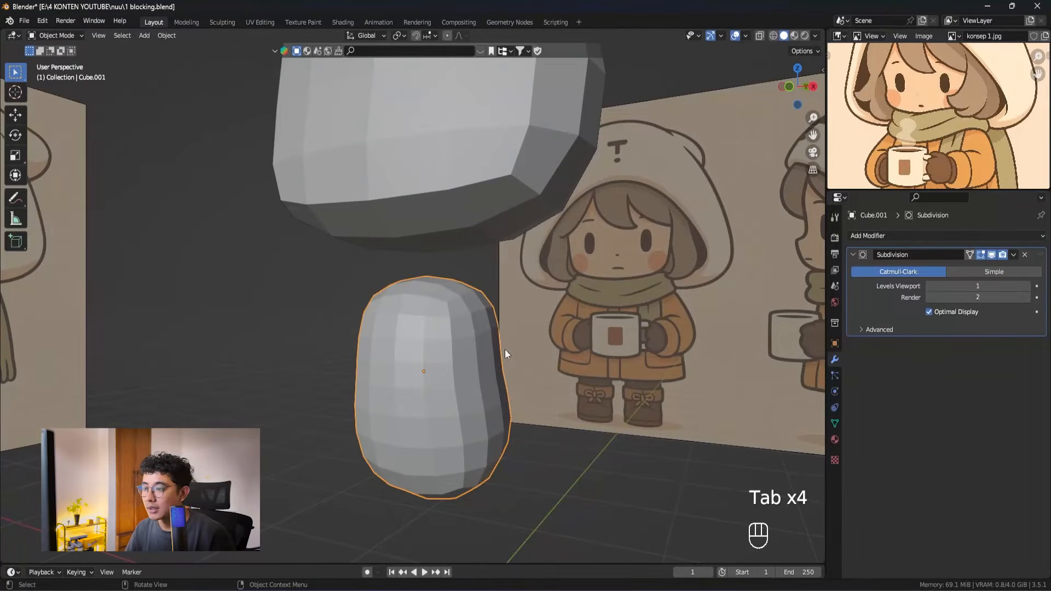
pyautogui.press('`')
pyautogui.press('Tab')
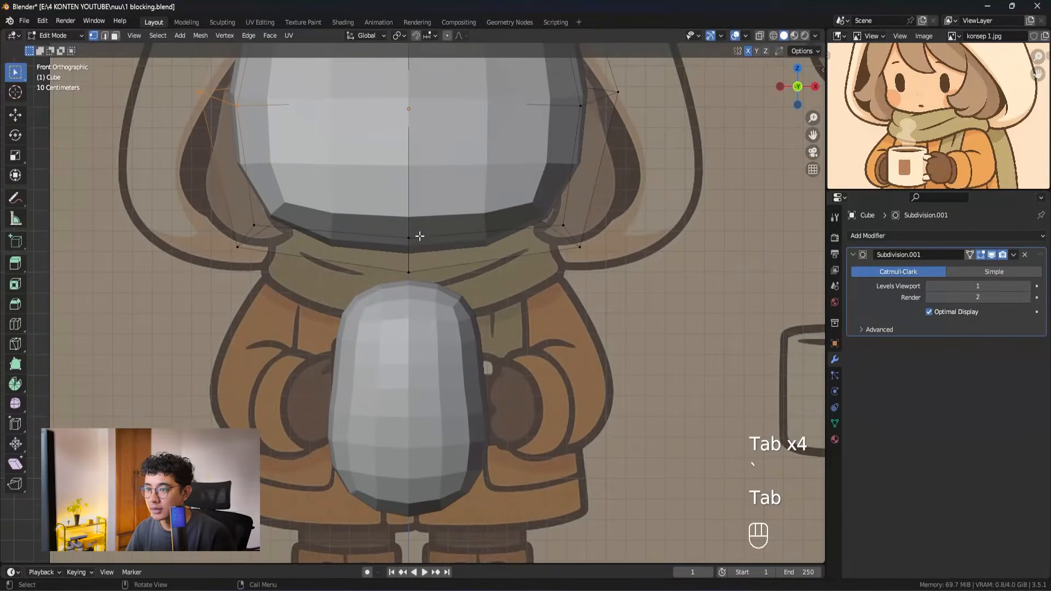
# Step: Toggle the head's Subdivision modifier viewport display off and back on to compare its base and smoothed shapes
pyautogui.scroll(-2, 420, 242)
pyautogui.keyDown('shift'); pyautogui.moveTo(420, 242); pyautogui.dragTo(423, 307, button='middle'); pyautogui.keyUp('shift')
pyautogui.press('Tab')
pyautogui.click(992, 255)
pyautogui.click(992, 255)
pyautogui.press('Tab')
pyautogui.press('Tab')
# Step: Join the torso into the head object, keeping the head active, and check the combined mesh
pyautogui.keyDown('shift'); pyautogui.moveTo(429, 349); pyautogui.dragTo(436, 316, button='middle'); pyautogui.keyUp('shift')
pyautogui.keyDown('shift'); pyautogui.click(461, 261); pyautogui.keyUp('shift')
pyautogui.hotkey('ctrl', 'j')
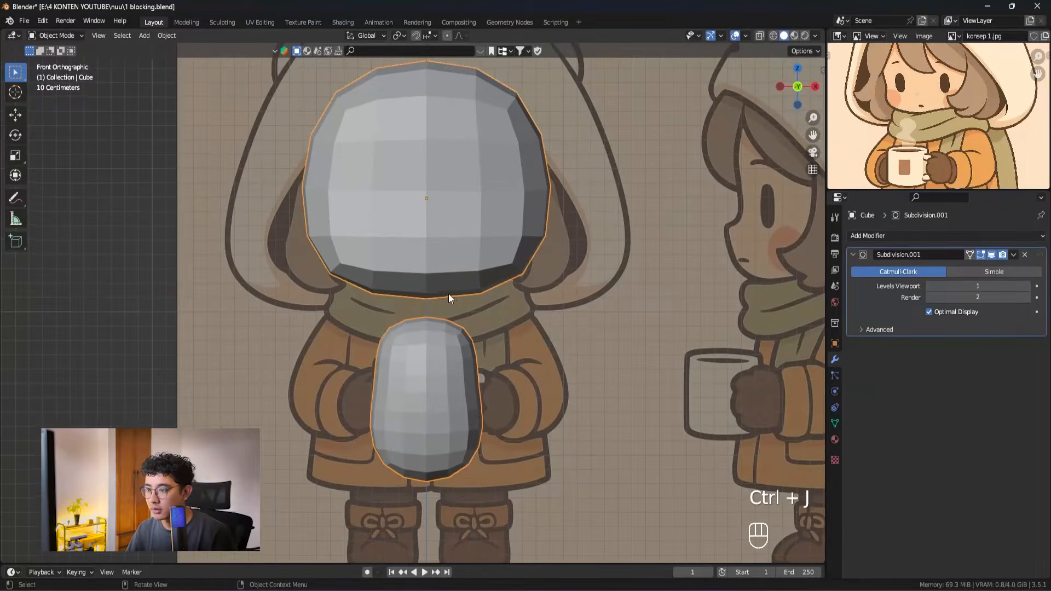
pyautogui.moveTo(450, 293); pyautogui.dragTo(574, 343, button='middle')
pyautogui.press('`')
pyautogui.press('`')
pyautogui.press('`')
pyautogui.press('`')
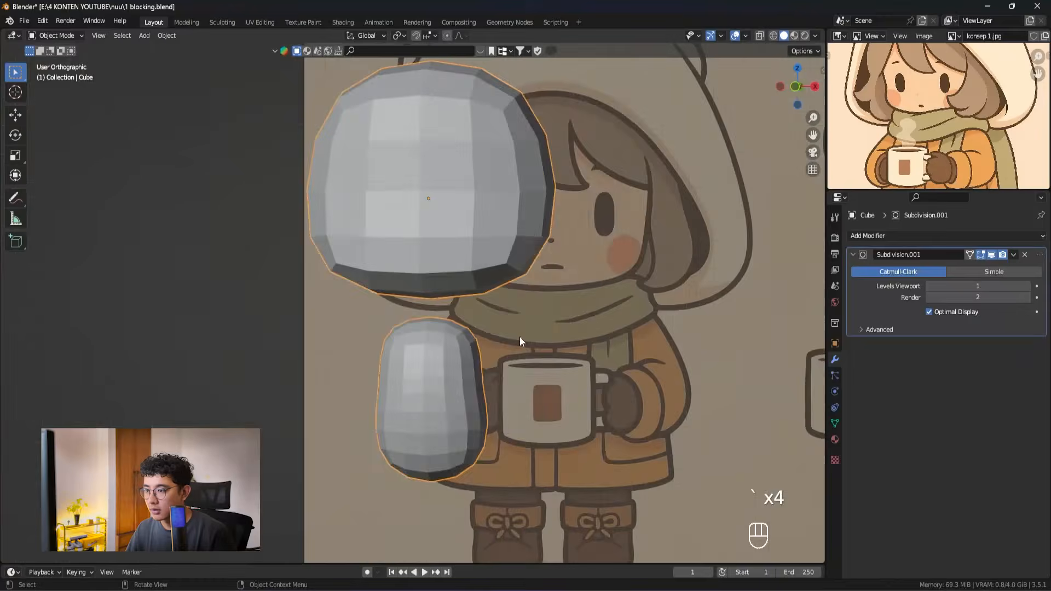
# Step: Inset the torso's top faces and delete the inner faces to open a neck hole
pyautogui.press('Tab')
pyautogui.scroll(3, 442, 339)
pyautogui.keyDown('shift'); pyautogui.moveTo(435, 323); pyautogui.dragTo(500, 322, button='middle'); pyautogui.keyUp('shift')
pyautogui.click(463, 342)
pyautogui.keyDown('shift'); pyautogui.click(478, 345); pyautogui.keyUp('shift')
pyautogui.keyDown('shift'); pyautogui.click(504, 354); pyautogui.keyUp('shift')
pyautogui.moveTo(327, 332); pyautogui.dragTo(535, 326, button='middle')
pyautogui.press('i')
pyautogui.click(596, 379)
pyautogui.press('x')
pyautogui.click(524, 387)
# Step: Inset the faces on the underside of the head and delete the inner faces to open a matching hole
pyautogui.press('i')
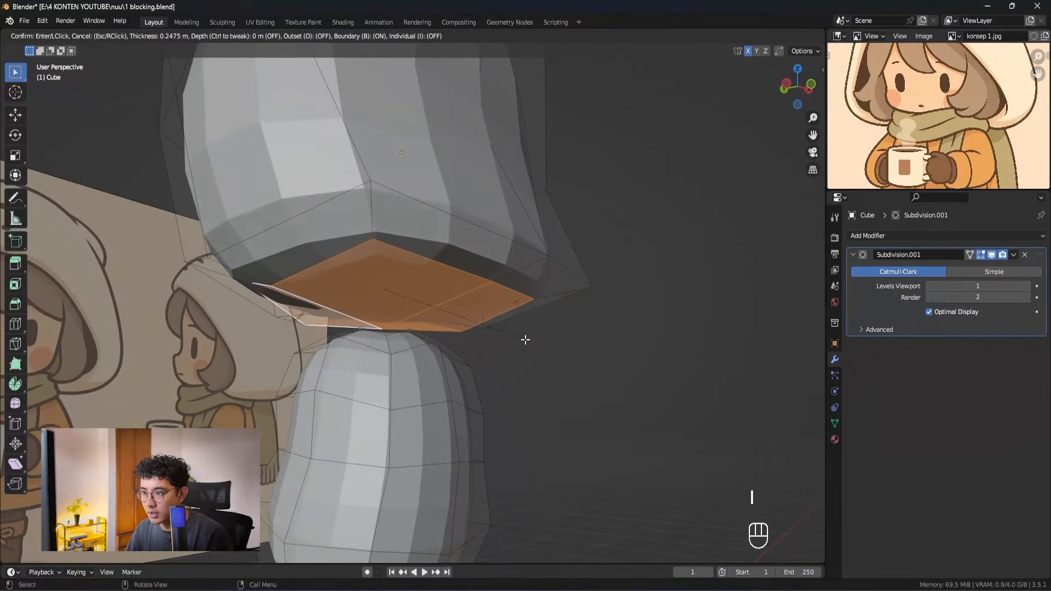
pyautogui.click(469, 343)
pyautogui.moveTo(469, 342); pyautogui.dragTo(512, 330, button='middle')
pyautogui.press('x')
pyautogui.click(537, 347)
# Step: Scale the edge loop around the head's neck opening and check it against the torso with X-ray
pyautogui.keyDown('alt'); pyautogui.click(478, 310); pyautogui.keyUp('alt')
pyautogui.press('s')
pyautogui.click(498, 337)
pyautogui.press('`')
pyautogui.hotkey('alt', 'z')
pyautogui.hotkey('alt', 'z')
pyautogui.hotkey('alt', 'z')
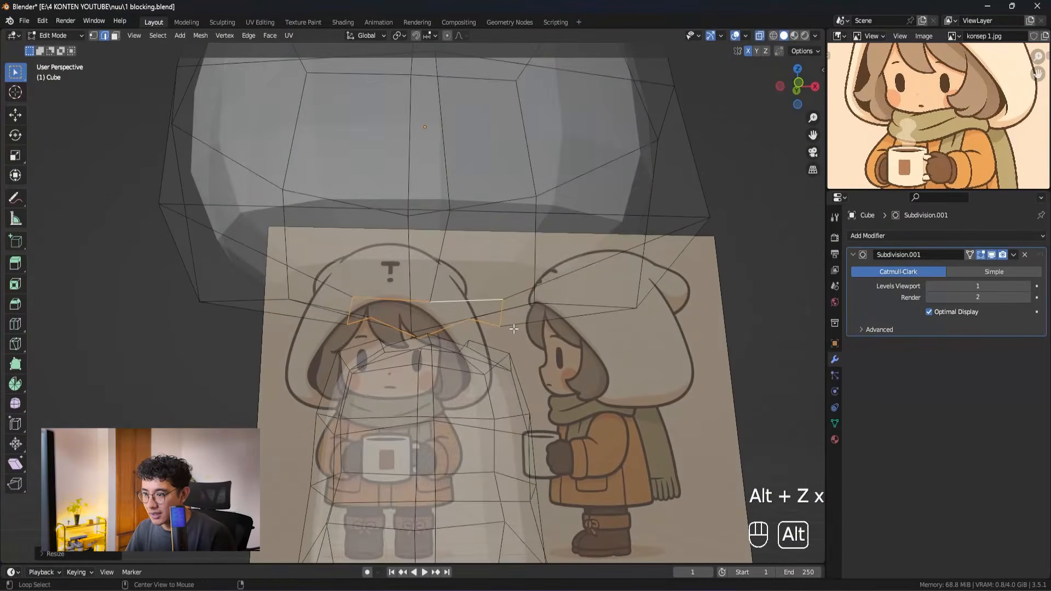
pyautogui.hotkey('alt', 'z')
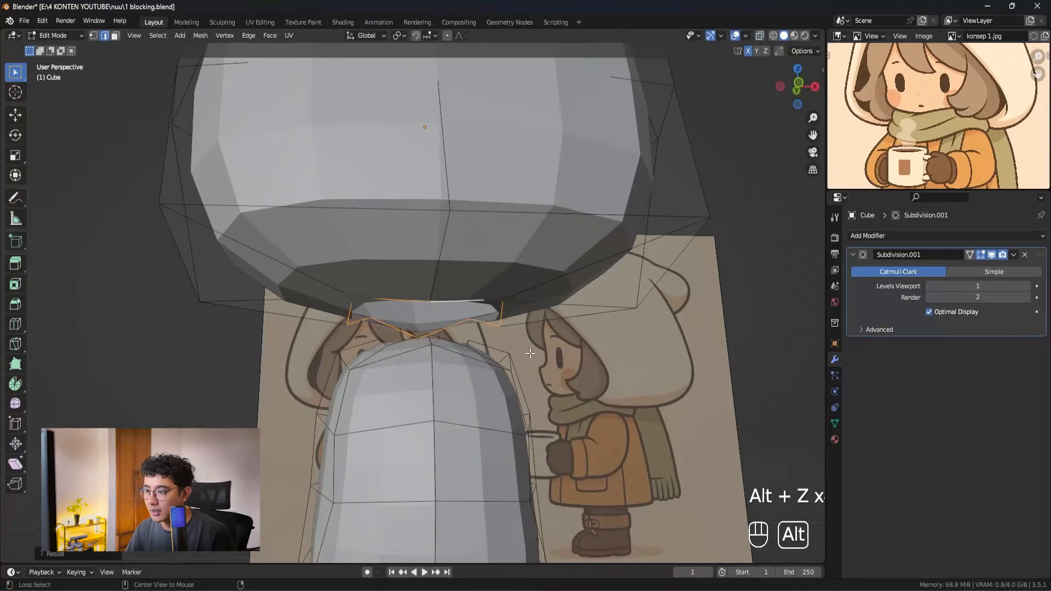
# Step: Flatten the head opening's edge loop by scaling it along Z
pyautogui.moveTo(437, 349); pyautogui.dragTo(603, 383, button='middle')
pyautogui.press('s')
pyautogui.press('z')
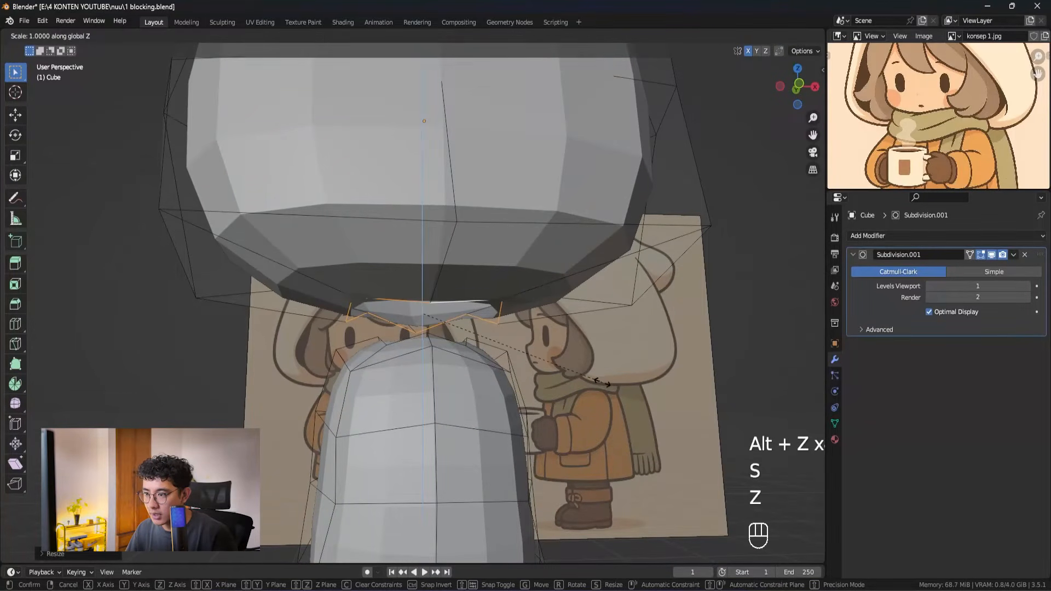
pyautogui.click(472, 332)
pyautogui.moveTo(471, 332); pyautogui.dragTo(477, 356, button='middle')
# Step: Flatten the edge loop around the torso's top opening by scaling it along Z in front view
pyautogui.press('`')
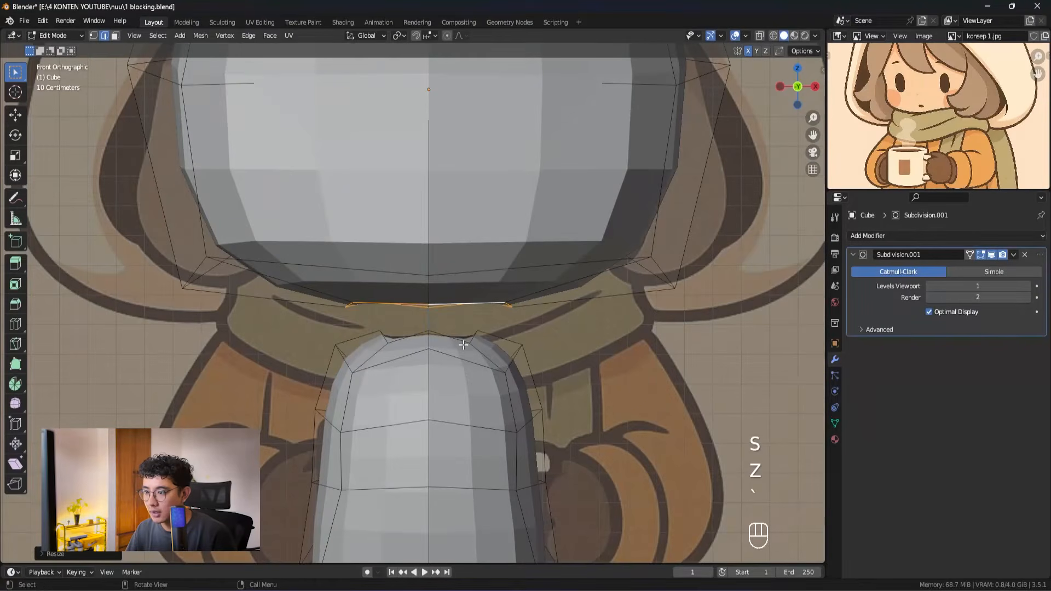
pyautogui.press('s')
pyautogui.press('z')
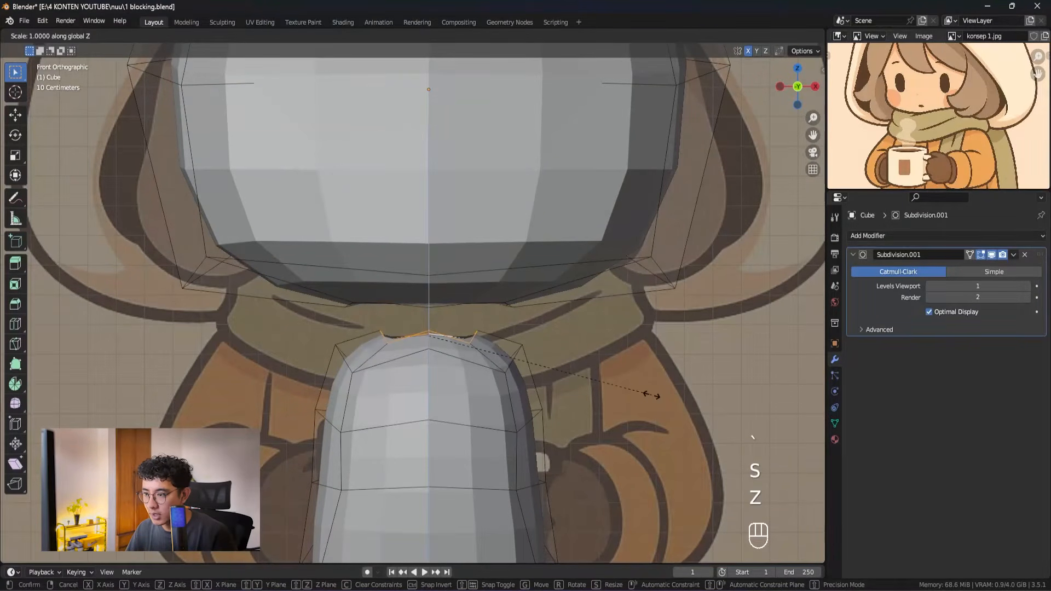
pyautogui.click(512, 363)
# Step: Select the head and torso opening loops and connect them with Bridge Edge Loops to form the neck
pyautogui.moveTo(512, 362); pyautogui.dragTo(485, 328, button='middle')
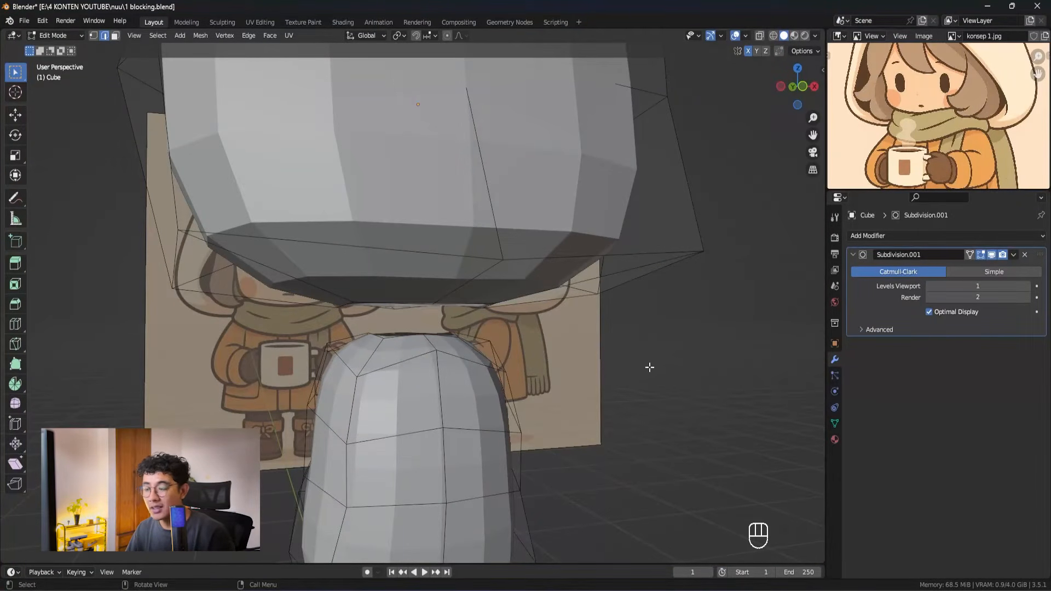
pyautogui.scroll(3, 590, 358)
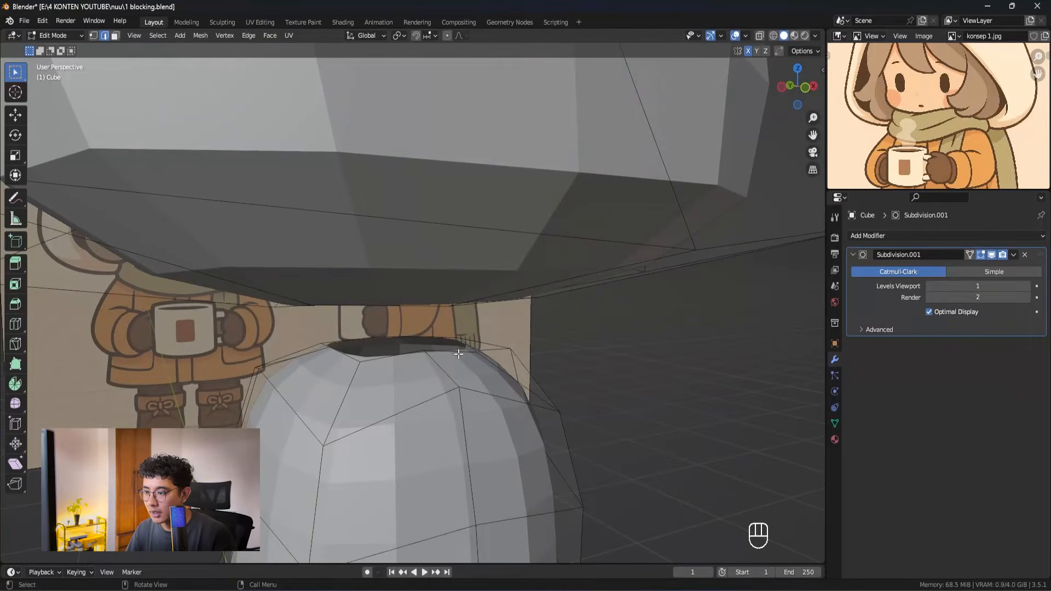
pyautogui.moveTo(461, 351); pyautogui.dragTo(461, 328, button='middle')
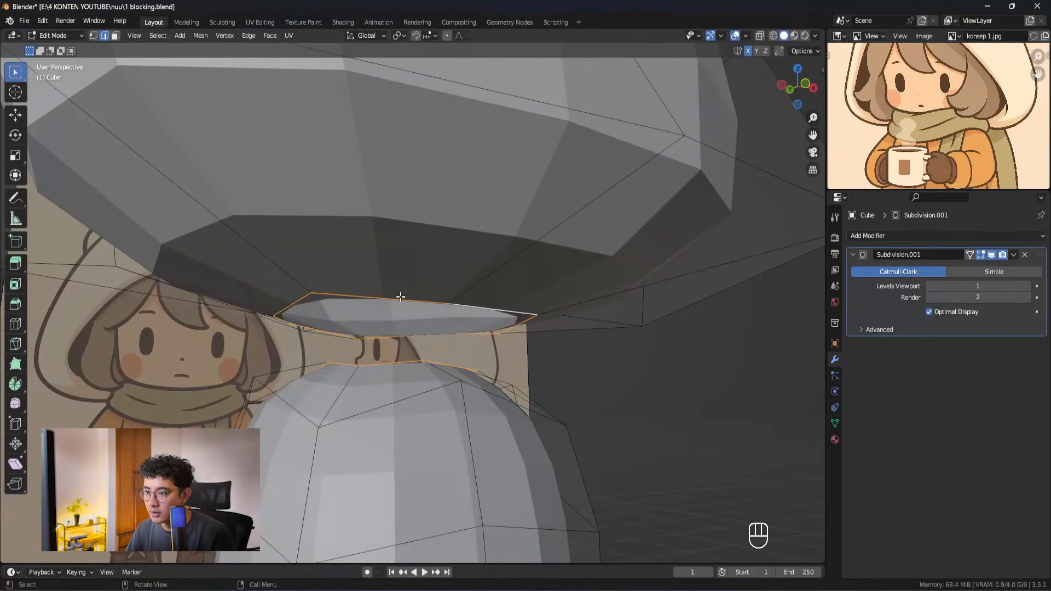
pyautogui.moveTo(494, 341); pyautogui.dragTo(367, 269, button='middle')
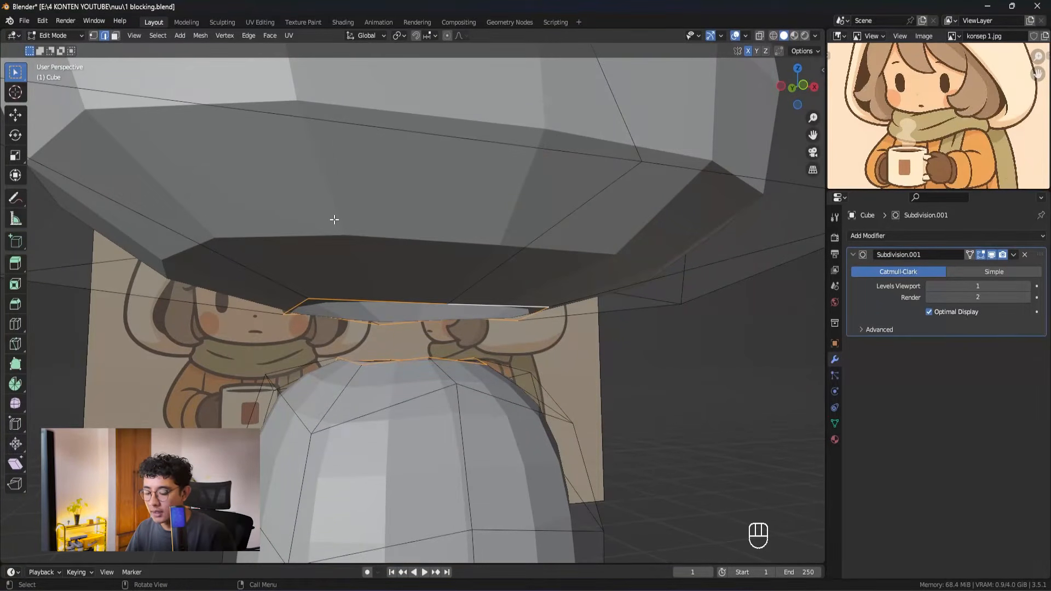
pyautogui.press('F3')
pyautogui.write('loop')
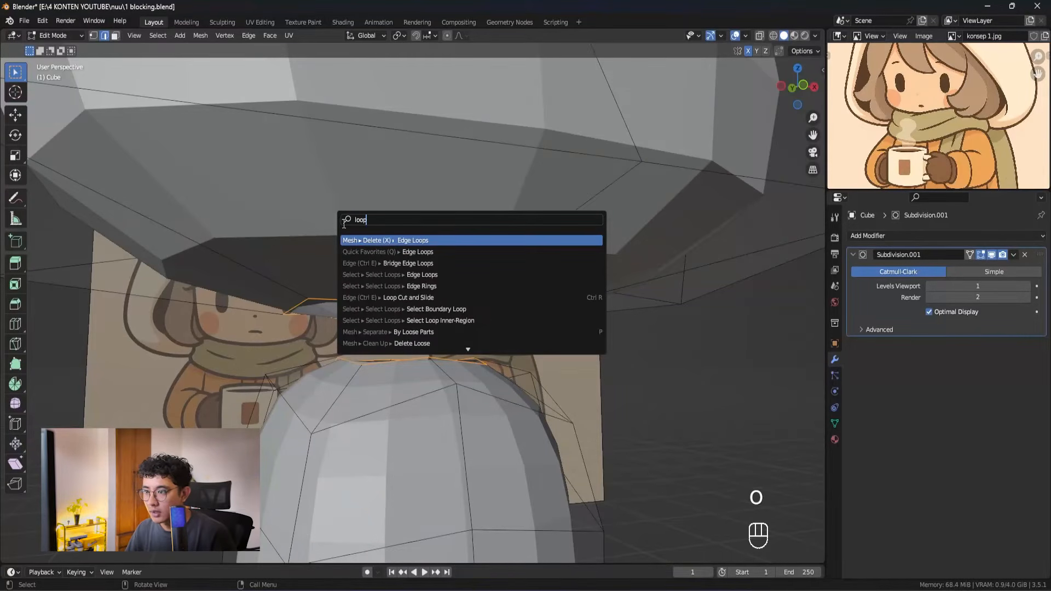
pyautogui.click(425, 263)
# Step: Add an edge loop around the middle of the neck and scale it to refine the neck's thickness
pyautogui.moveTo(432, 305); pyautogui.dragTo(417, 373, button='middle')
pyautogui.hotkey('alt', 'z')
pyautogui.hotkey('alt', 'z')
pyautogui.hotkey('alt', 'z')
pyautogui.click(505, 331)
pyautogui.rightClick(540, 336)
pyautogui.press('s')
pyautogui.click(501, 349)
# Step: In side view, select the neck vertices with X-ray and move them slightly backward using proportional editing
pyautogui.hotkey('alt', 'z')
pyautogui.press('`')
pyautogui.click(608, 364)
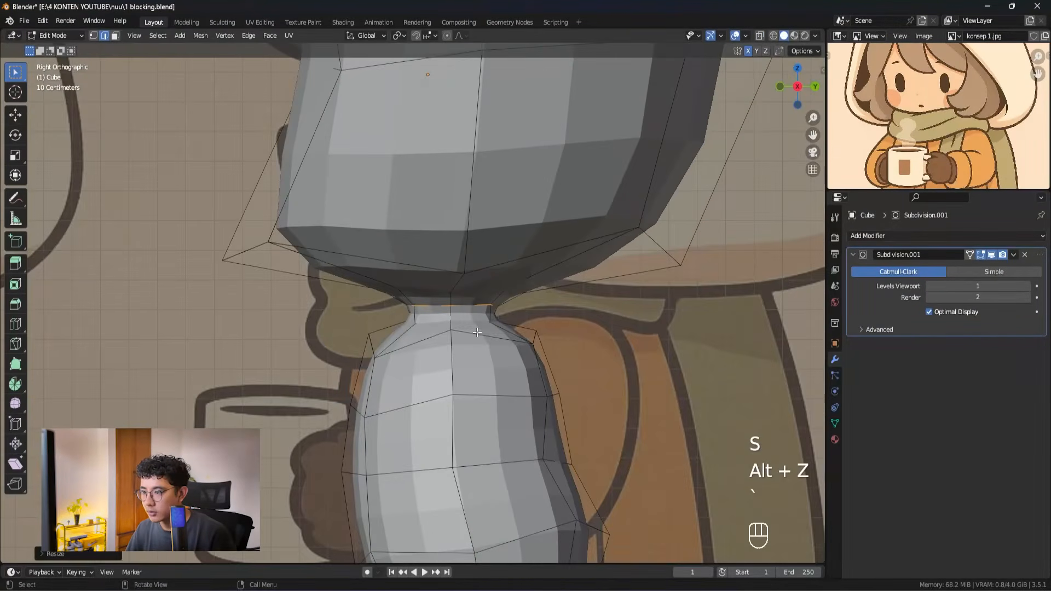
pyautogui.scroll(-3, 477, 332)
pyautogui.hotkey('alt', 'z')
pyautogui.scroll(4, 477, 315)
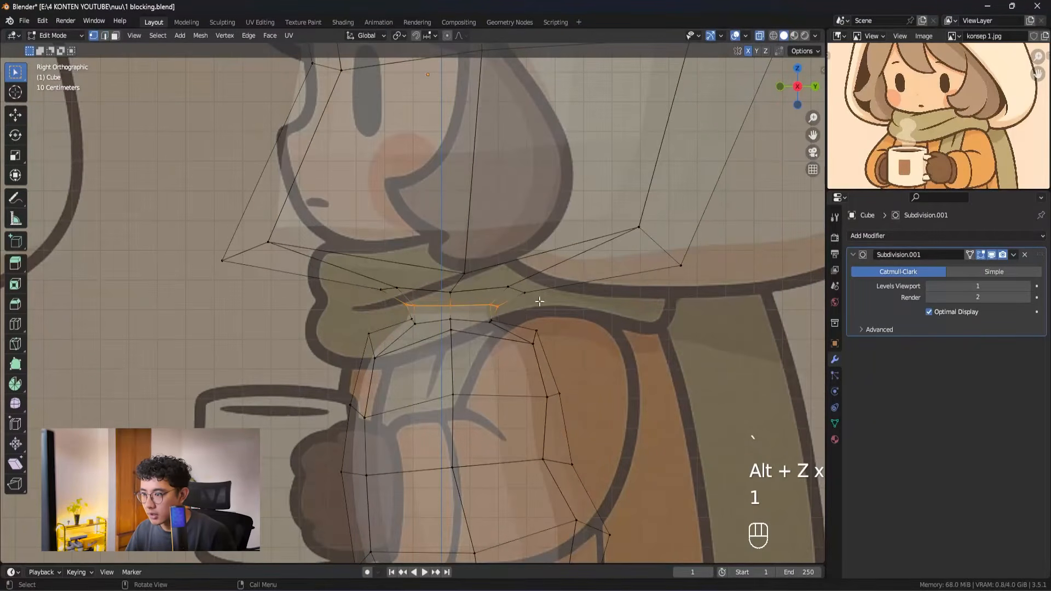
pyautogui.moveTo(545, 276); pyautogui.dragTo(369, 329)
pyautogui.hotkey('alt', 'z')
pyautogui.keyDown('shift'); pyautogui.moveTo(499, 336); pyautogui.dragTo(474, 333, button='middle'); pyautogui.keyUp('shift')
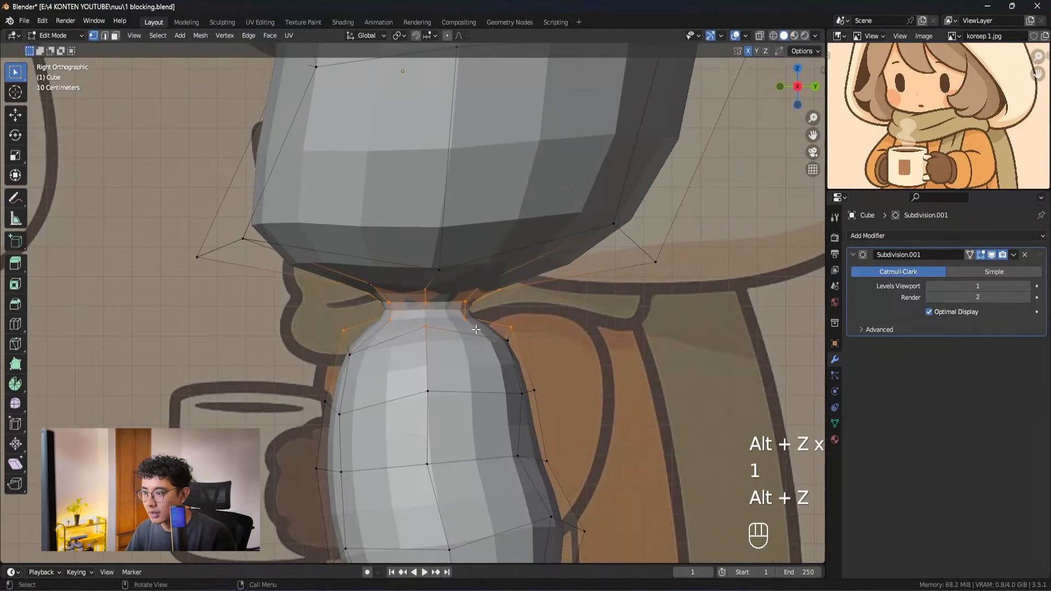
pyautogui.hotkey('alt', 'z')
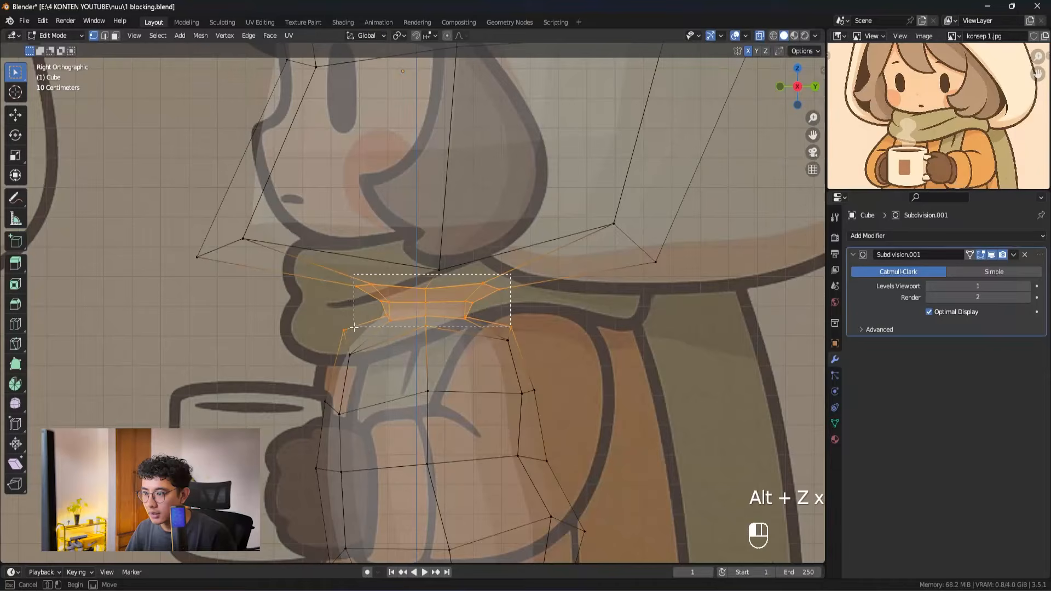
pyautogui.scroll(1, 460, 115)
pyautogui.keyDown('shift'); pyautogui.moveTo(485, 174); pyautogui.dragTo(465, 166, button='middle'); pyautogui.keyUp('shift')
pyautogui.press('o')
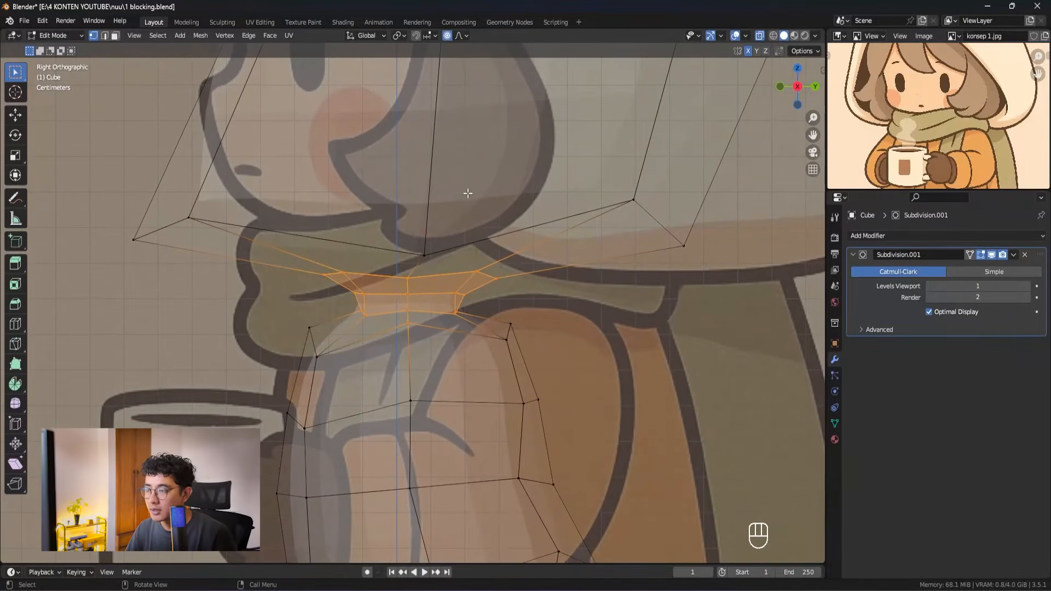
pyautogui.keyDown('shift'); pyautogui.moveTo(505, 273); pyautogui.dragTo(477, 254, button='middle'); pyautogui.keyUp('shift')
pyautogui.press('g')
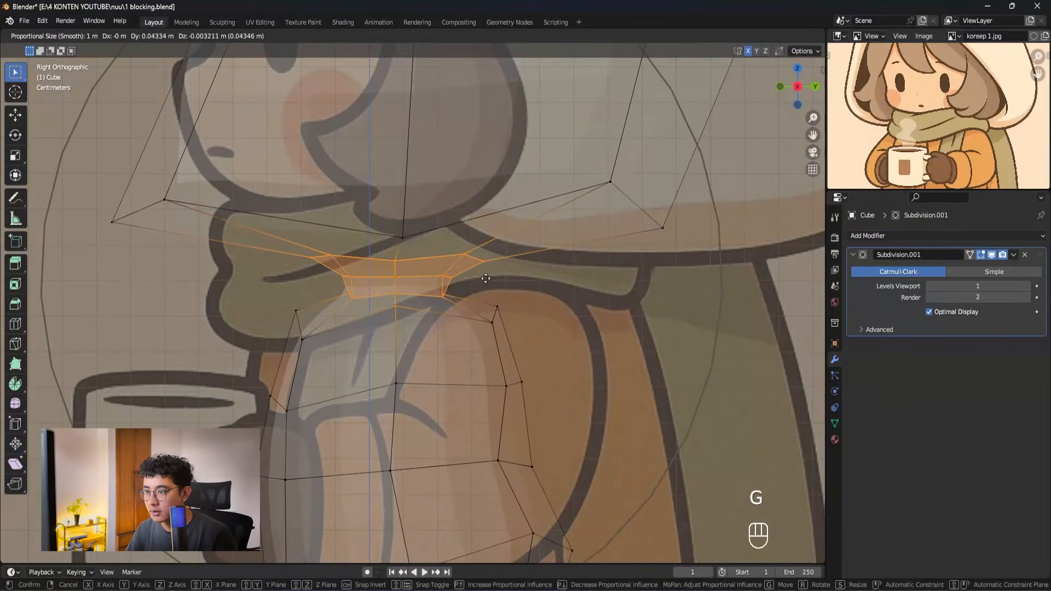
pyautogui.click(511, 282)
# Step: Inspect the neck's connection between head and torso by orbiting around the smoothed mesh
pyautogui.hotkey('alt', 'z')
pyautogui.scroll(-3, 511, 283)
pyautogui.moveTo(433, 306); pyautogui.dragTo(441, 337, button='middle')
pyautogui.press('`')
pyautogui.press('`')
pyautogui.press('`')
pyautogui.click(382, 291)
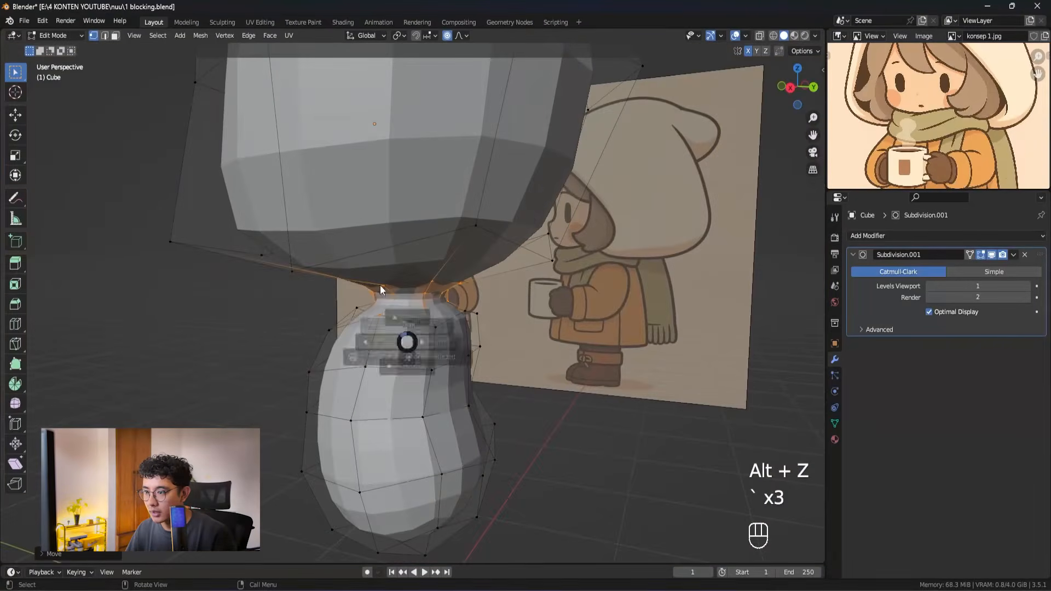
pyautogui.press('Tab')
pyautogui.hotkey('alt', 'z')
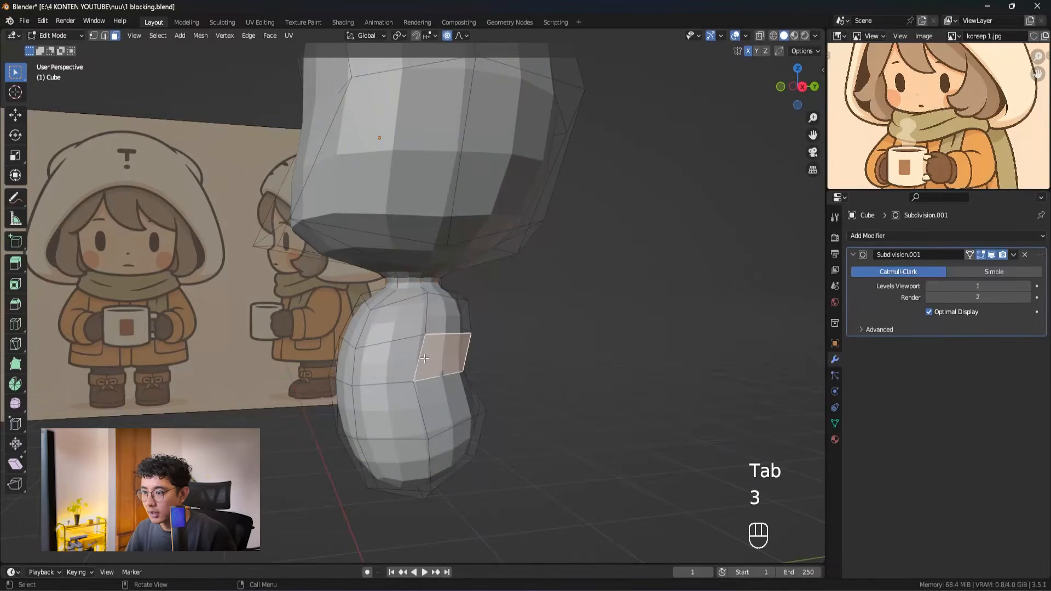
# Step: Try to inset the four faces on the torso's upper side at the shoulder
pyautogui.keyDown('shift'); pyautogui.moveTo(399, 350); pyautogui.dragTo(457, 363, button='middle'); pyautogui.keyUp('shift')
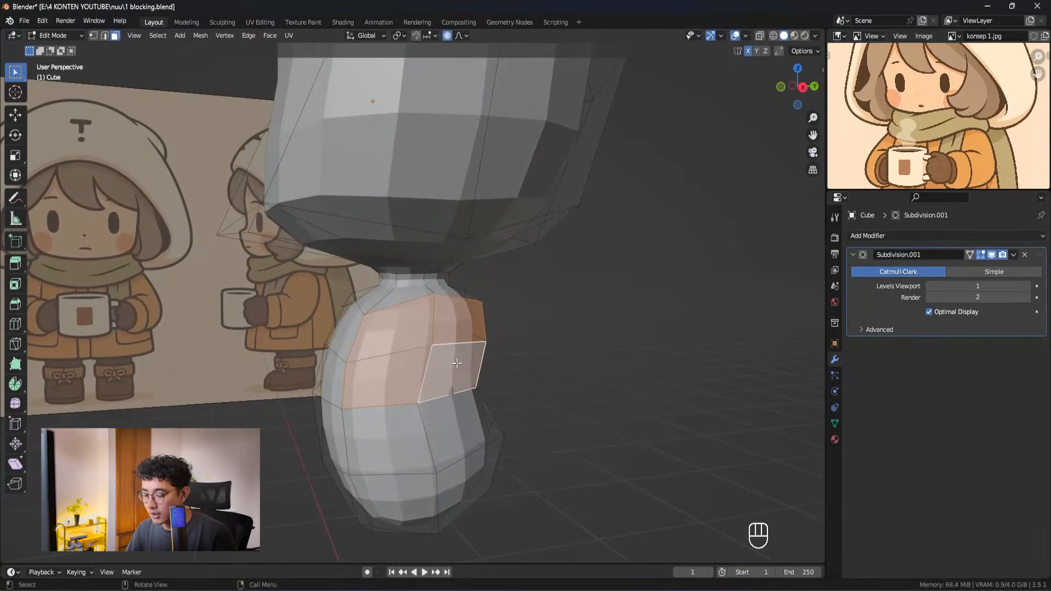
pyautogui.press('i')
pyautogui.moveTo(545, 365); pyautogui.dragTo(383, 342, button='middle')
pyautogui.press('Tab')
pyautogui.press('Tab')
pyautogui.press('`')
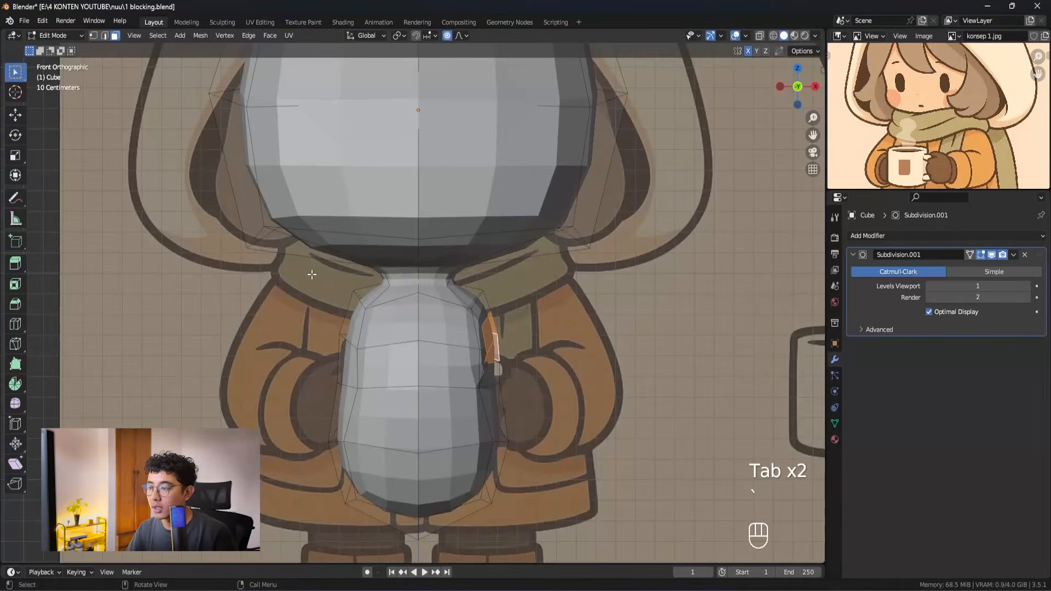
pyautogui.hotkey('ctrl', 'z')
pyautogui.moveTo(482, 325); pyautogui.dragTo(438, 353, button='middle')
pyautogui.hotkey('ctrl', 'z')
# Step: In front view, select all vertices on the character's left-hand side of the centre line with X-ray and delete them
pyautogui.press('`')
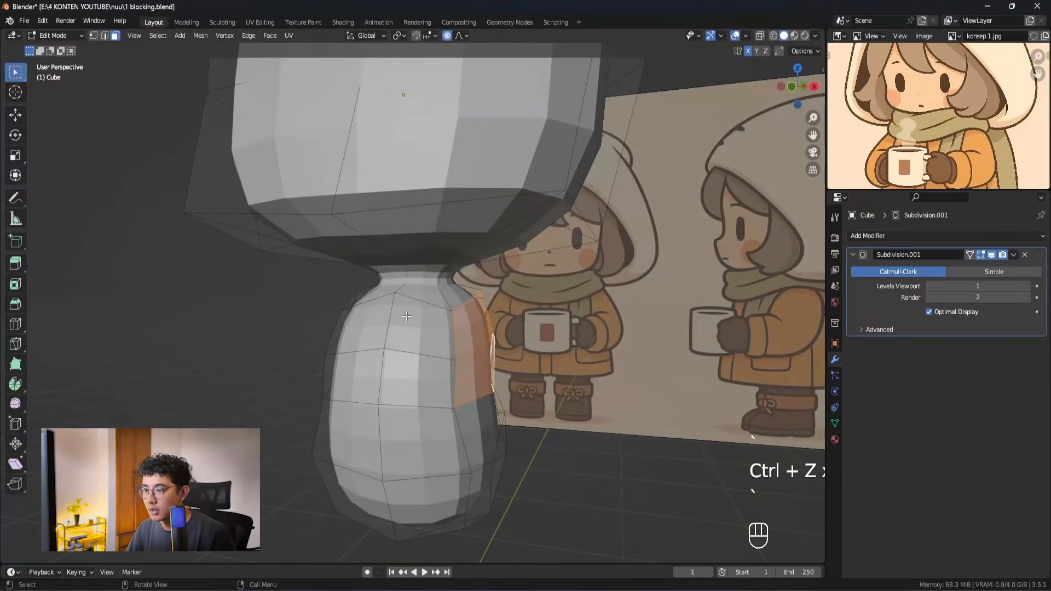
pyautogui.scroll(-7, 426, 324)
pyautogui.hotkey('alt', 'z')
pyautogui.press('1')
pyautogui.scroll(2, 426, 323)
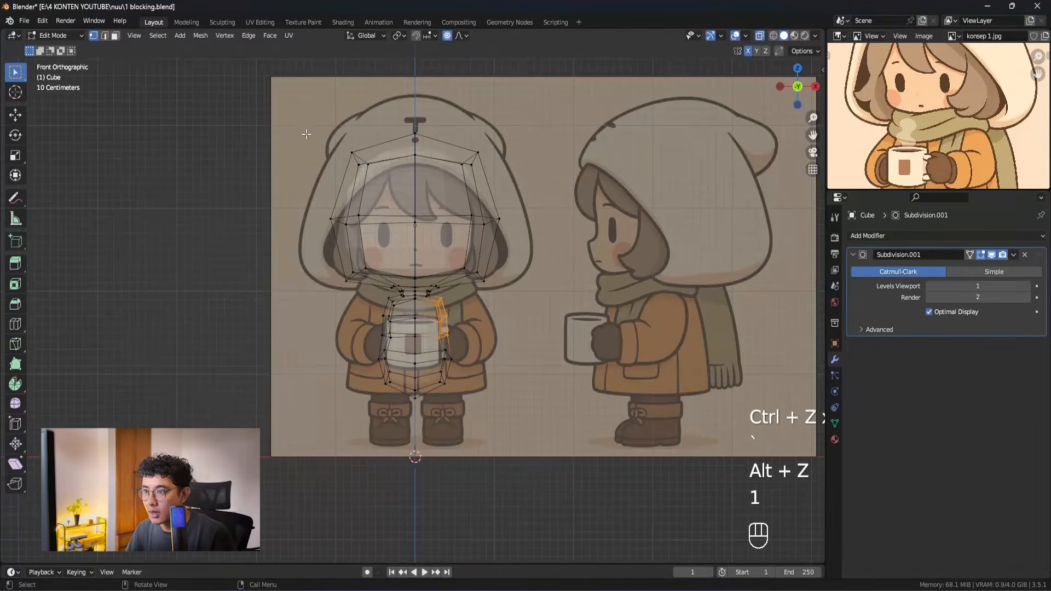
pyautogui.moveTo(407, 457); pyautogui.dragTo(406, 457)
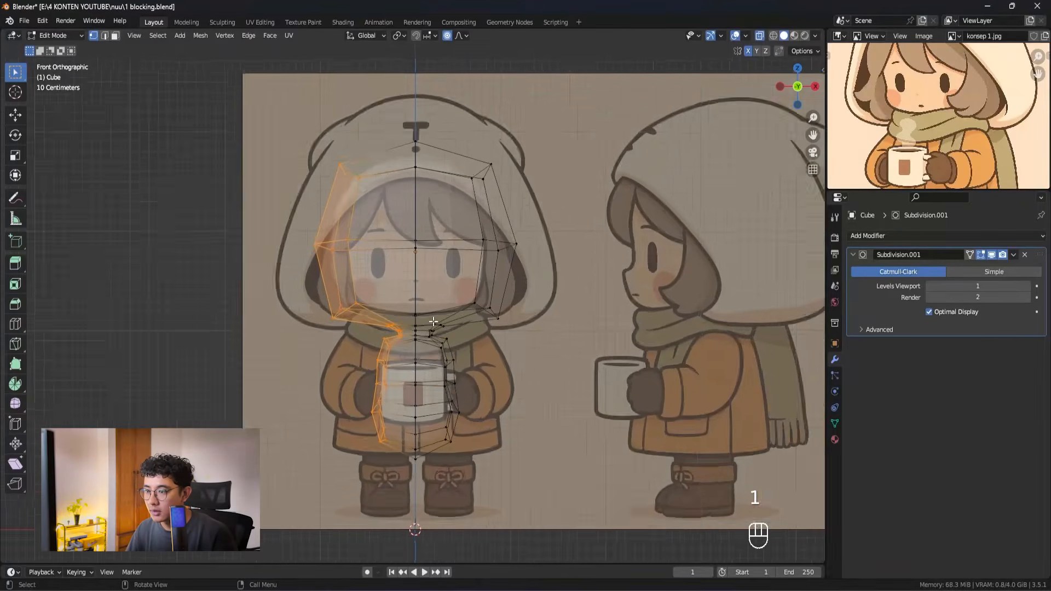
pyautogui.scroll(3, 438, 328)
pyautogui.press('x')
pyautogui.click(419, 310)
pyautogui.scroll(-5, 419, 309)
pyautogui.hotkey('alt', 'z')
# Step: Add a Mirror modifier on the X axis to the remaining half of the body
pyautogui.moveTo(419, 309)
pyautogui.mouseDown(button='middle')
pyautogui.moveTo(460, 343)
pyautogui.moveTo(436, 319)
pyautogui.mouseUp(button='middle')
pyautogui.press('Tab')
pyautogui.scroll(4, 491, 342)
pyautogui.click(867, 237)
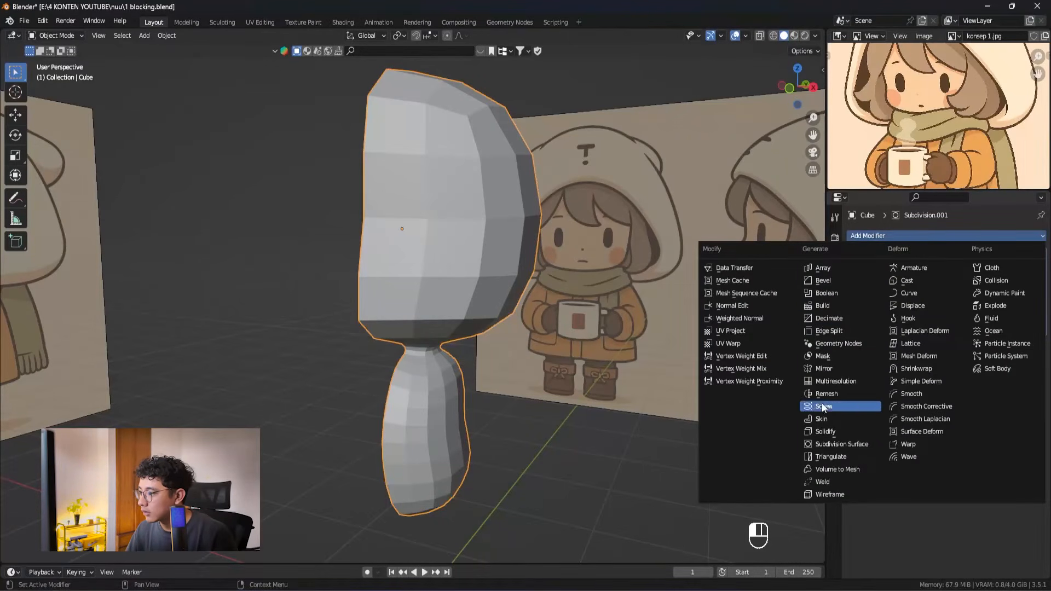
pyautogui.click(823, 369)
pyautogui.moveTo(547, 400); pyautogui.dragTo(517, 408, button='middle')
pyautogui.press('KP_1')
pyautogui.press('Tab')
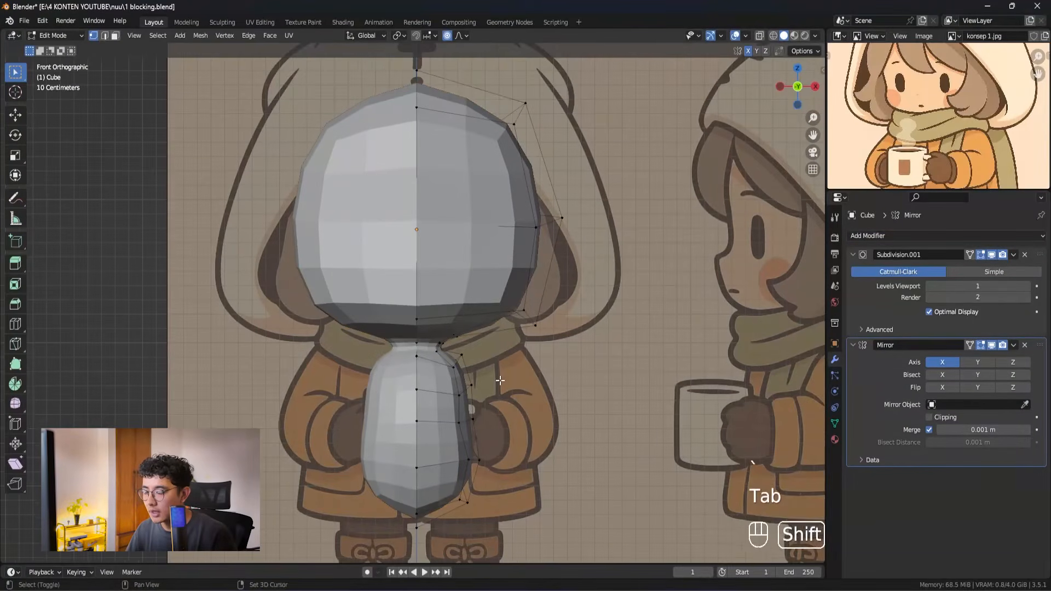
# Step: Enable Clipping on the Mirror modifier so the centre vertices stay joined
pyautogui.scroll(2, 567, 383)
pyautogui.press('Tab')
pyautogui.press('Tab')
pyautogui.click(937, 418)
pyautogui.keyDown('shift'); pyautogui.moveTo(603, 380); pyautogui.dragTo(600, 379, button='middle'); pyautogui.keyUp('shift')
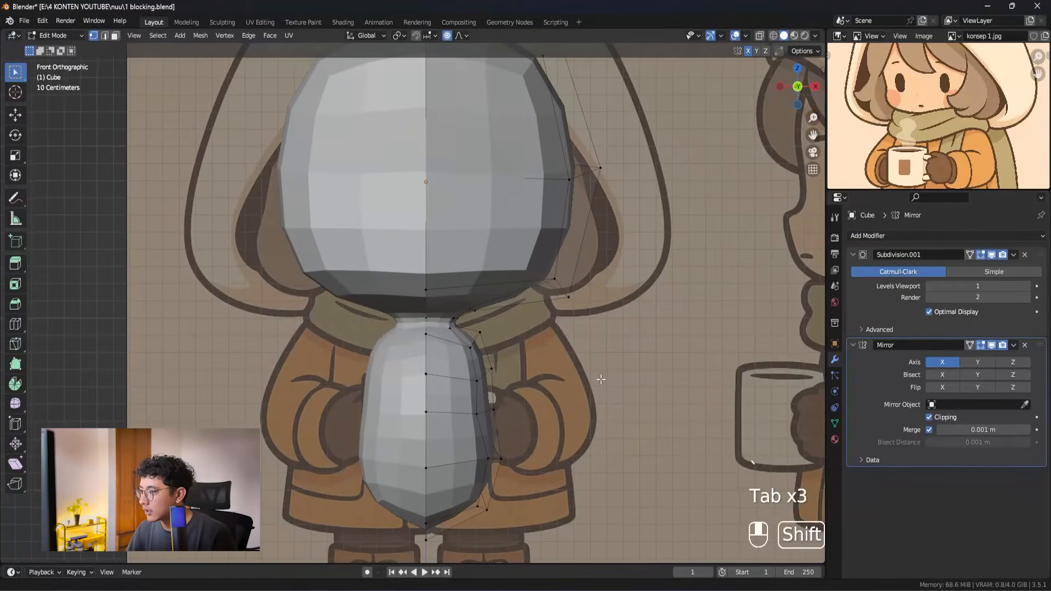
# Step: Reorder the modifier stack so Mirror comes before Subdivision, comparing both orders on the smoothed mesh
pyautogui.moveTo(1037, 345); pyautogui.dragTo(1036, 234)
pyautogui.keyDown('shift'); pyautogui.moveTo(525, 338); pyautogui.dragTo(669, 336, button='middle'); pyautogui.keyUp('shift')
pyautogui.scroll(-2, 491, 295)
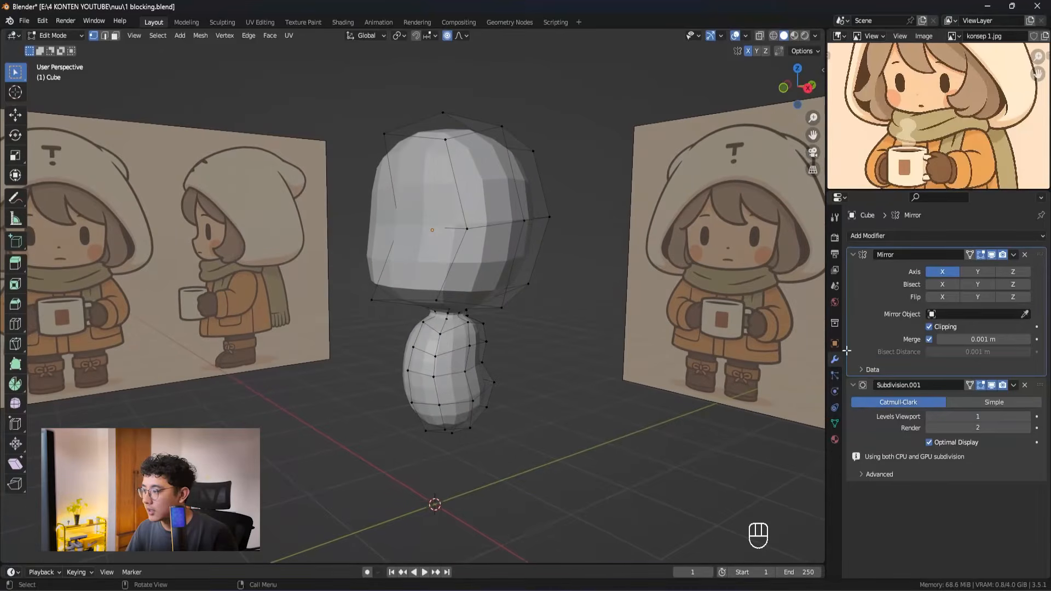
pyautogui.moveTo(1040, 257); pyautogui.dragTo(1025, 480)
pyautogui.moveTo(380, 239); pyautogui.dragTo(512, 244, button='middle')
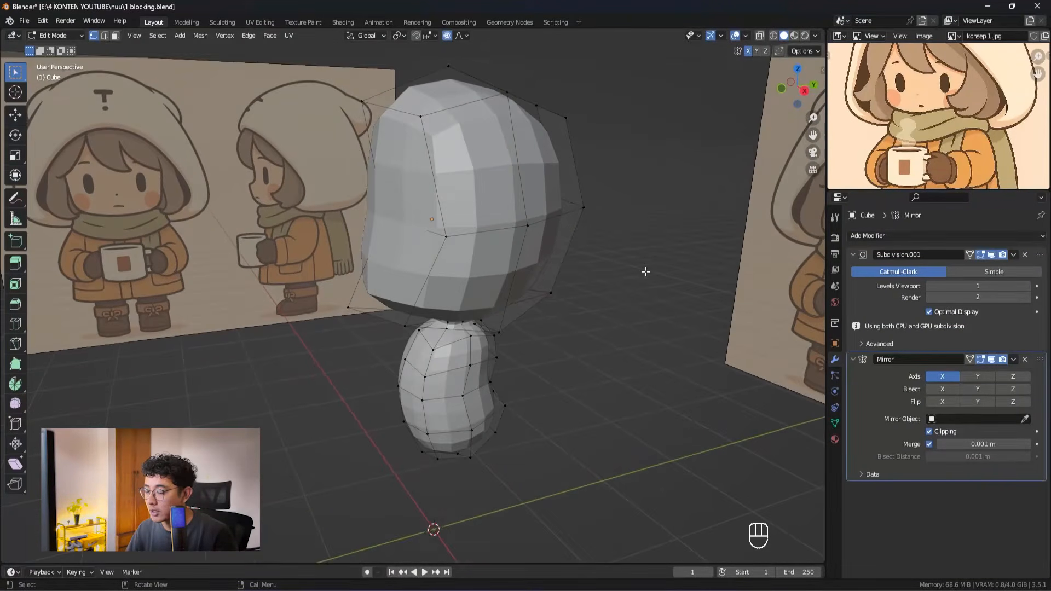
pyautogui.moveTo(1043, 365); pyautogui.dragTo(1040, 257)
pyautogui.keyDown('shift'); pyautogui.moveTo(432, 205); pyautogui.dragTo(429, 307, button='middle'); pyautogui.keyUp('shift')
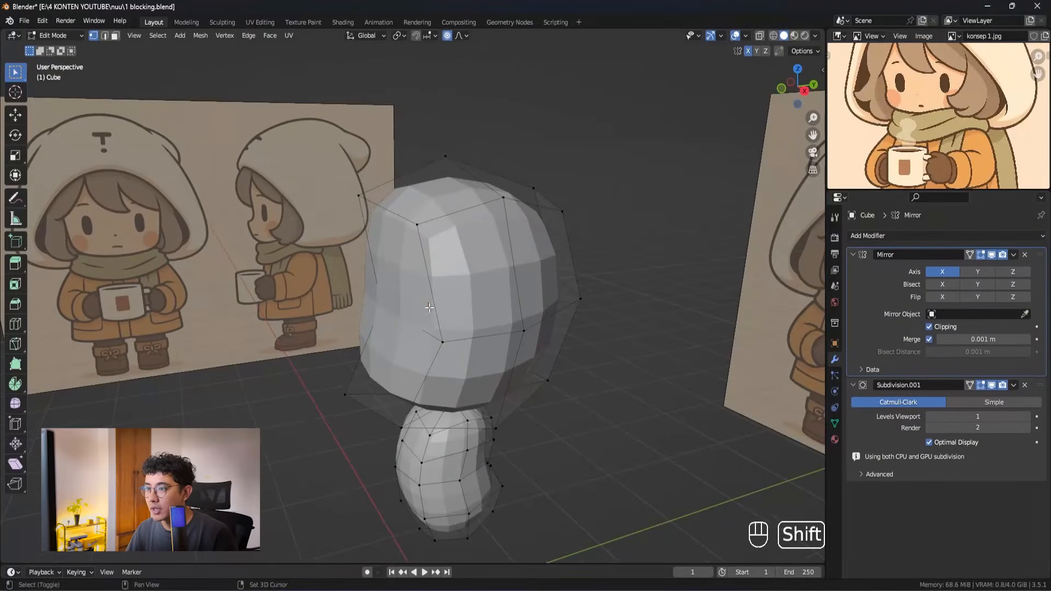
pyautogui.moveTo(381, 215); pyautogui.dragTo(386, 212, button='middle')
pyautogui.press('Tab')
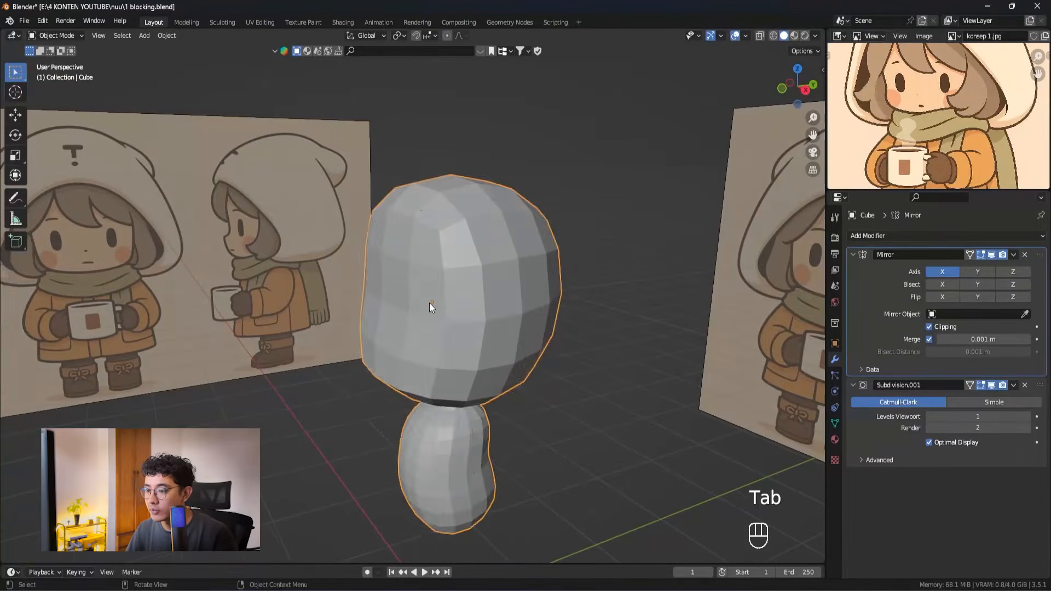
# Step: Inset the four faces on the torso's upper side at the shoulder by about 0.13 m
pyautogui.press('`')
pyautogui.scroll(3, 477, 372)
pyautogui.keyDown('shift'); pyautogui.moveTo(461, 409); pyautogui.dragTo(622, 418, button='middle'); pyautogui.keyUp('shift')
pyautogui.press('Tab')
pyautogui.click(504, 365)
pyautogui.keyDown('shift'); pyautogui.click(449, 351); pyautogui.keyUp('shift')
pyautogui.press('i')
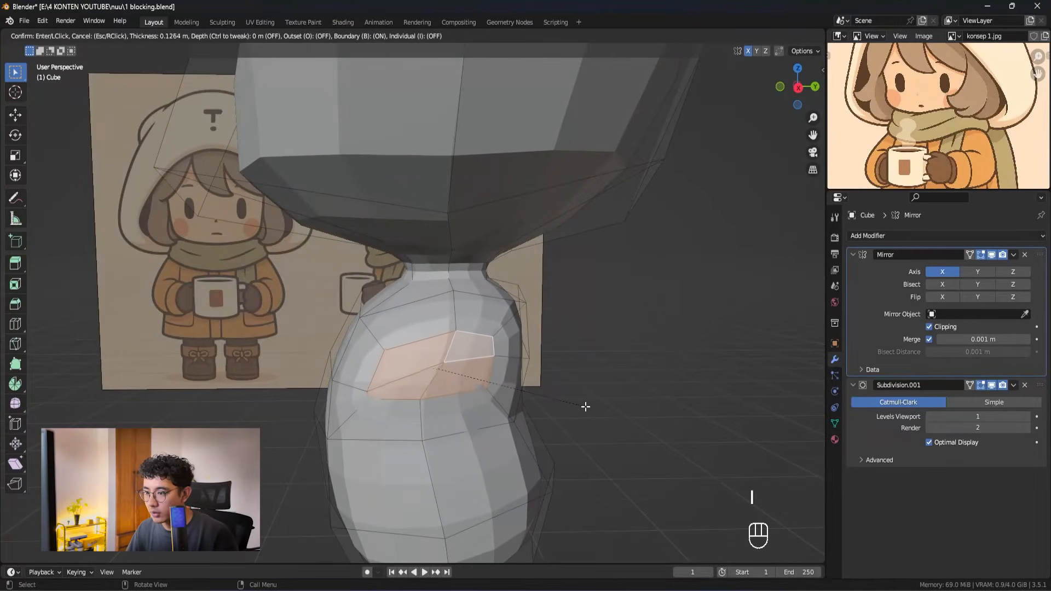
# Step: Narrow the inset shoulder faces along Y without proportional editing and delete them to open an arm hole
pyautogui.press('s')
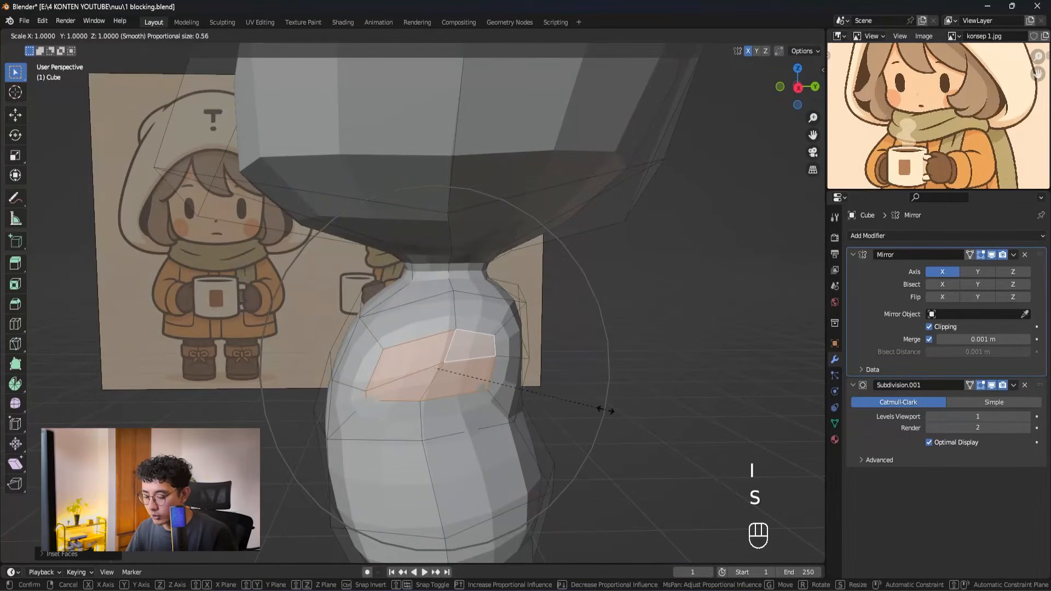
pyautogui.rightClick(606, 410)
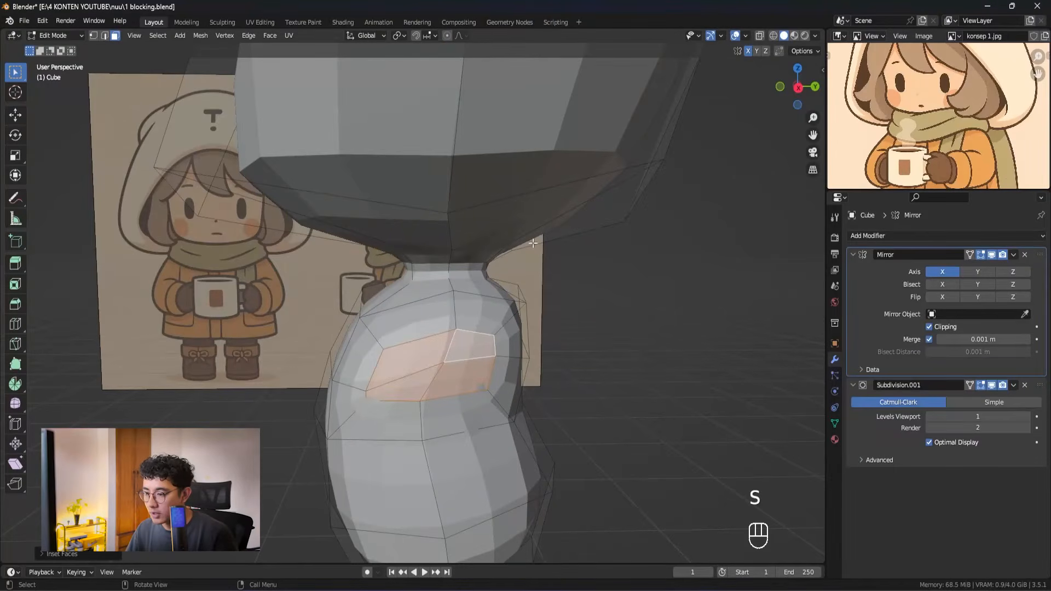
pyautogui.moveTo(543, 229); pyautogui.dragTo(578, 310, button='middle')
pyautogui.press('s')
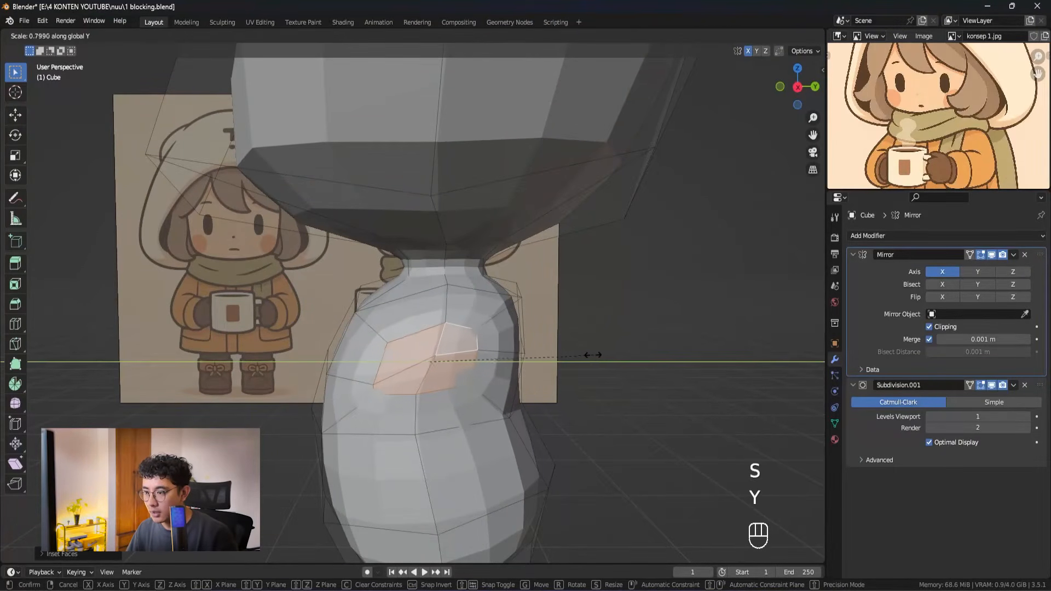
pyautogui.click(573, 355)
pyautogui.moveTo(573, 355); pyautogui.dragTo(528, 363, button='middle')
pyautogui.press('x')
pyautogui.click(499, 357)
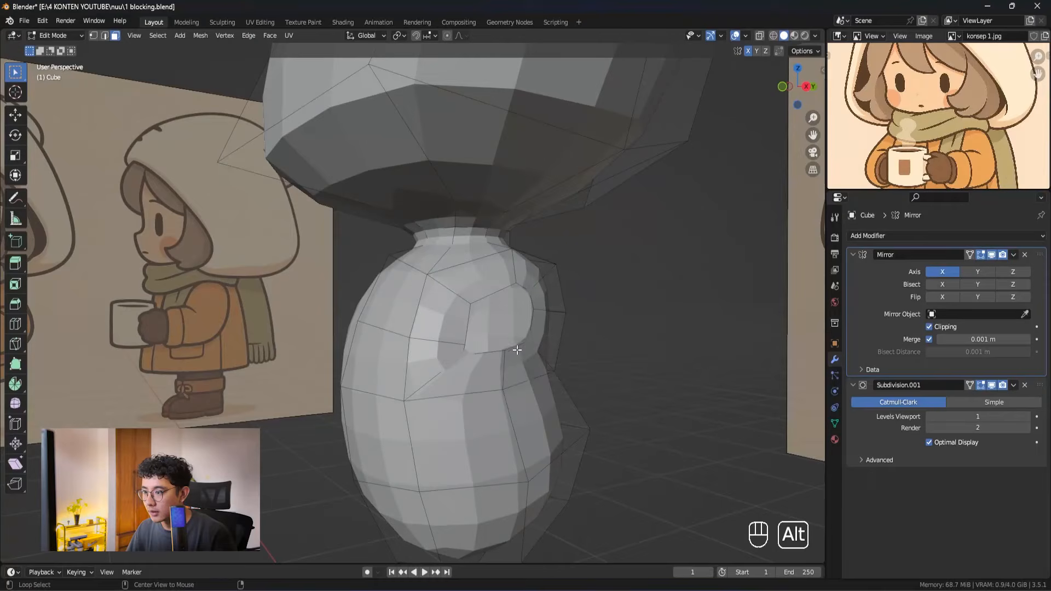
# Step: Select the arm hole's edge loop and move it up by about 0.07 m in front view
pyautogui.moveTo(455, 399); pyautogui.dragTo(594, 354, button='middle')
pyautogui.press('`')
pyautogui.keyDown('shift'); pyautogui.moveTo(540, 321); pyautogui.dragTo(495, 309, button='middle'); pyautogui.keyUp('shift')
pyautogui.scroll(1, 495, 308)
pyautogui.press('g')
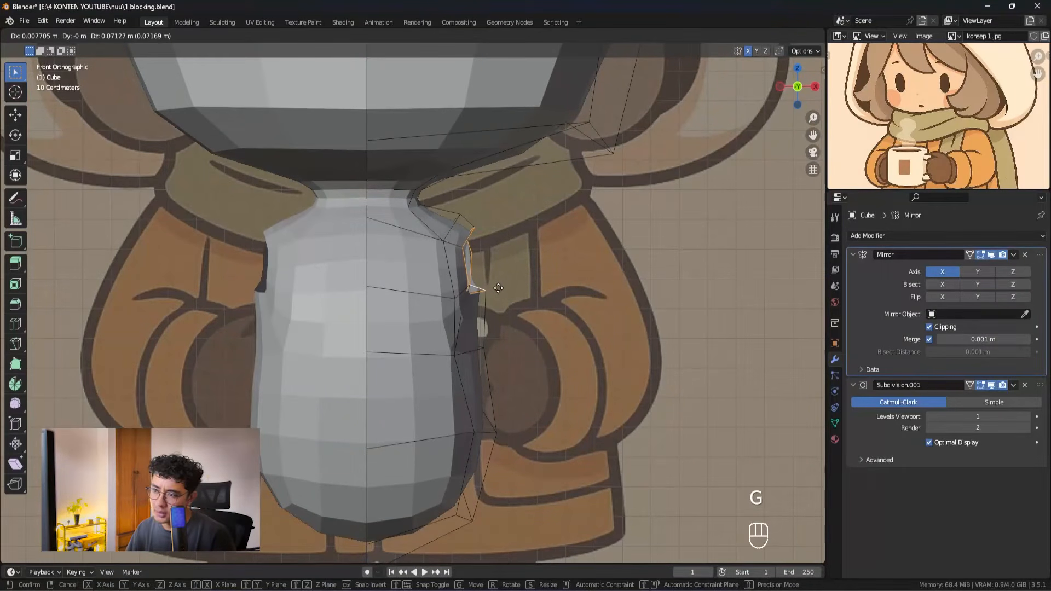
pyautogui.click(500, 292)
# Step: Search the add-on preferences for "loop" to check whether LoopTools is enabled
pyautogui.moveTo(500, 291); pyautogui.dragTo(474, 270, button='middle')
pyautogui.rightClick(474, 270)
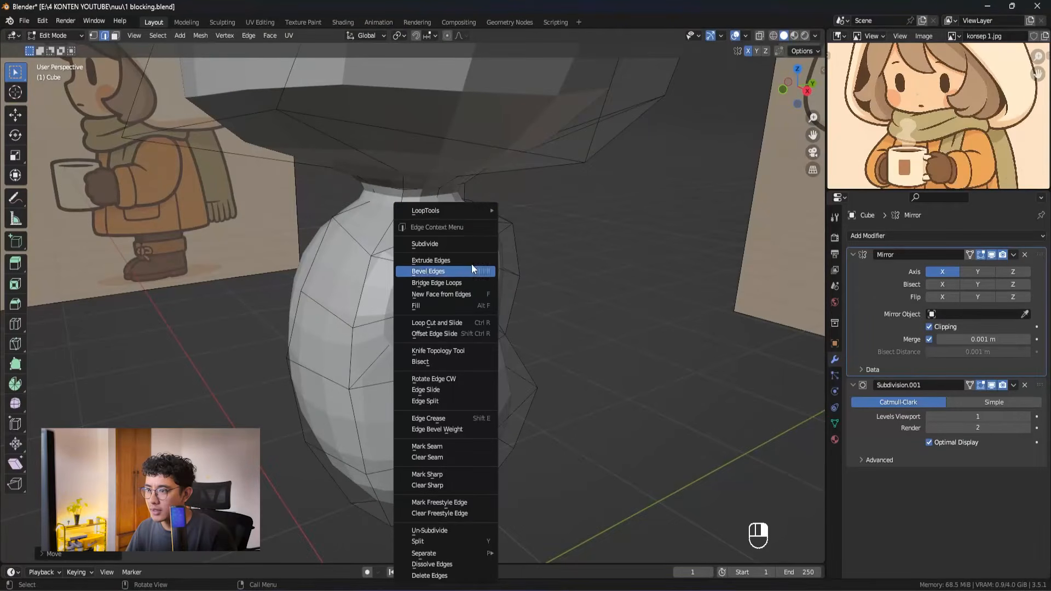
pyautogui.moveTo(465, 210)
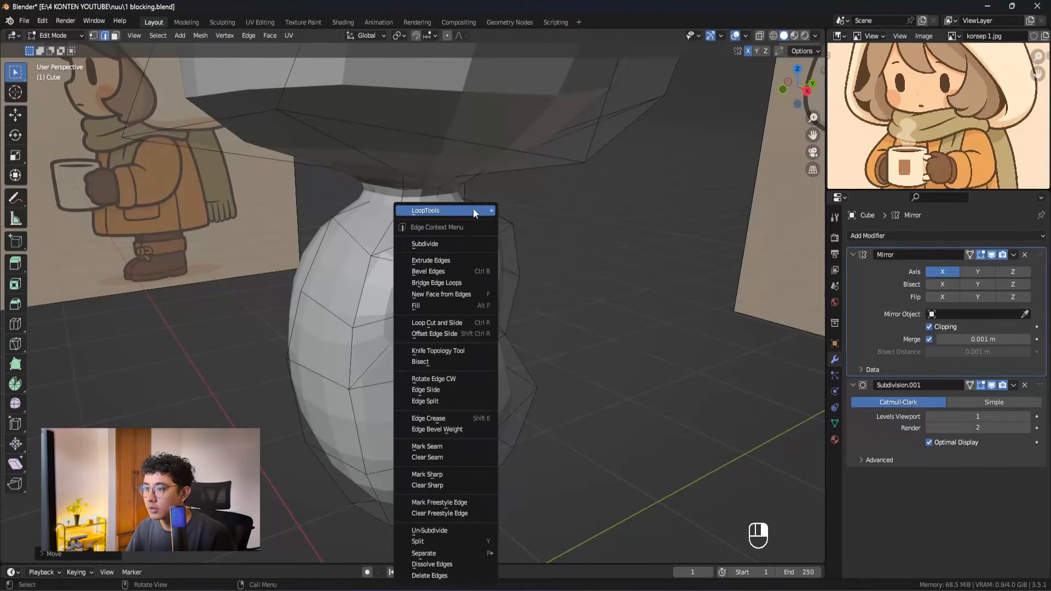
pyautogui.keyDown('shift'); pyautogui.moveTo(381, 205); pyautogui.dragTo(435, 230, button='middle'); pyautogui.keyUp('shift')
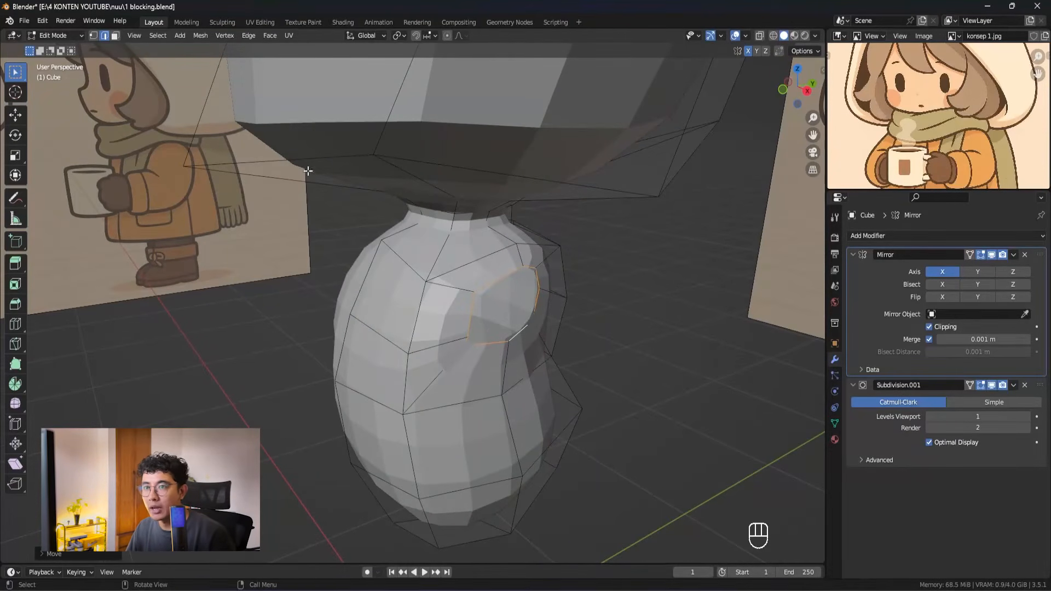
pyautogui.click(46, 22)
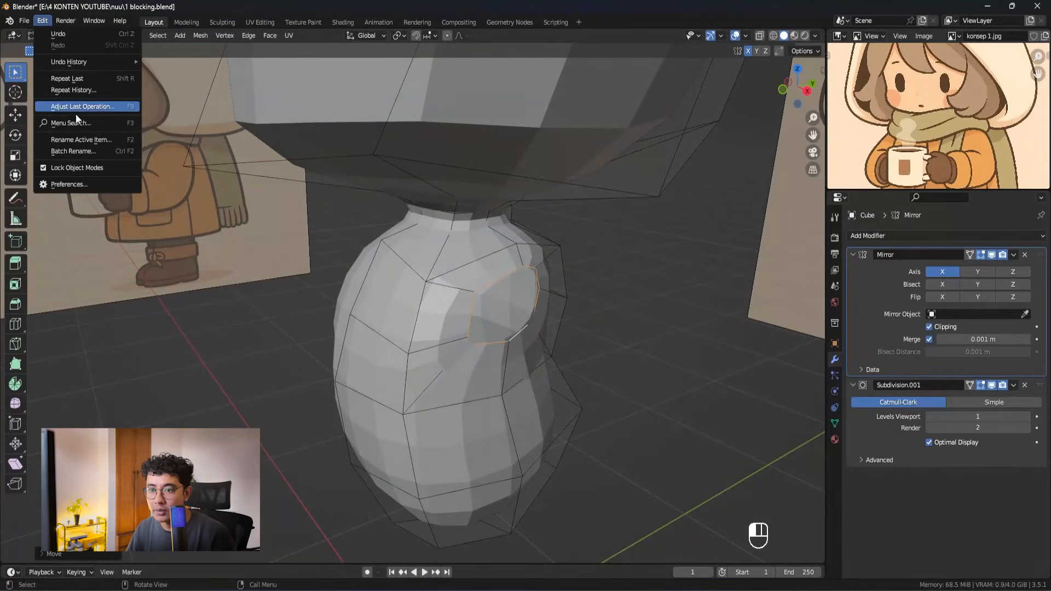
pyautogui.click(82, 183)
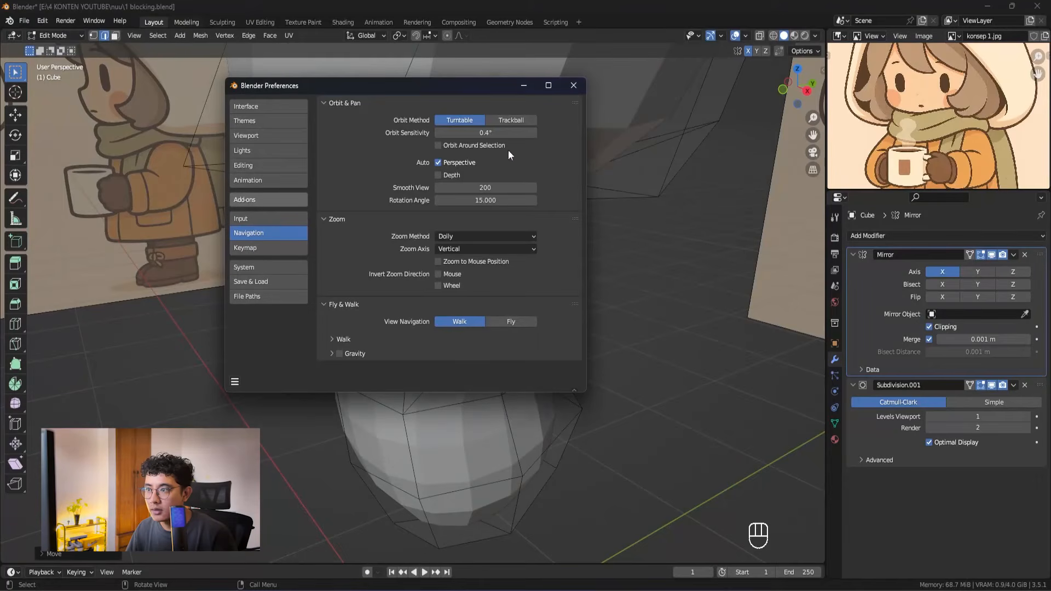
pyautogui.click(295, 200)
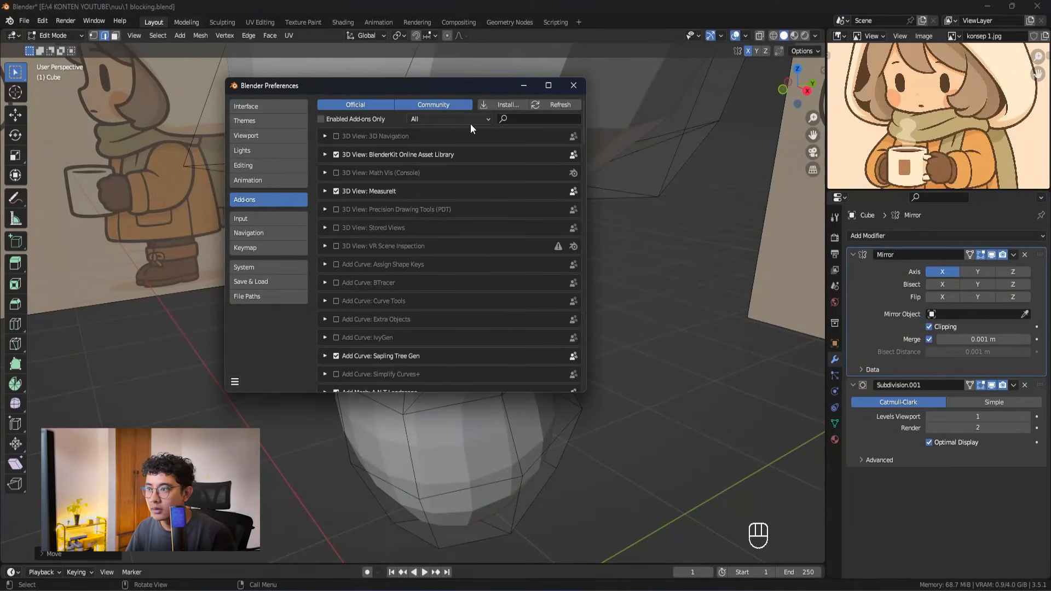
pyautogui.click(533, 119)
pyautogui.write('loop')
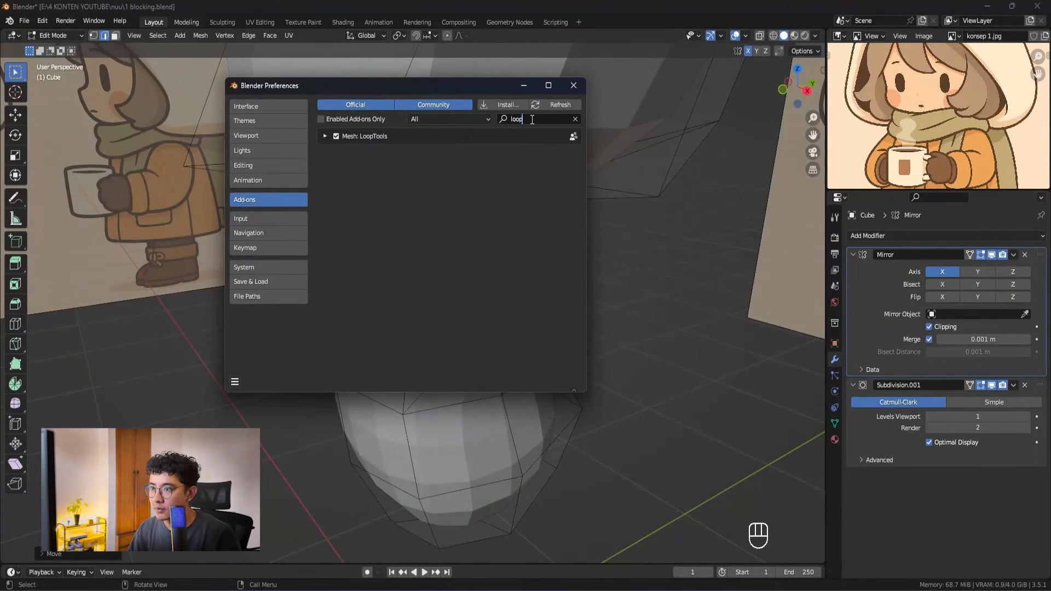
pyautogui.click(573, 86)
# Step: Round the arm hole's edge loop with the LoopTools Circle operation
pyautogui.scroll(3, 517, 273)
pyautogui.rightClick(517, 272)
pyautogui.moveTo(530, 211)
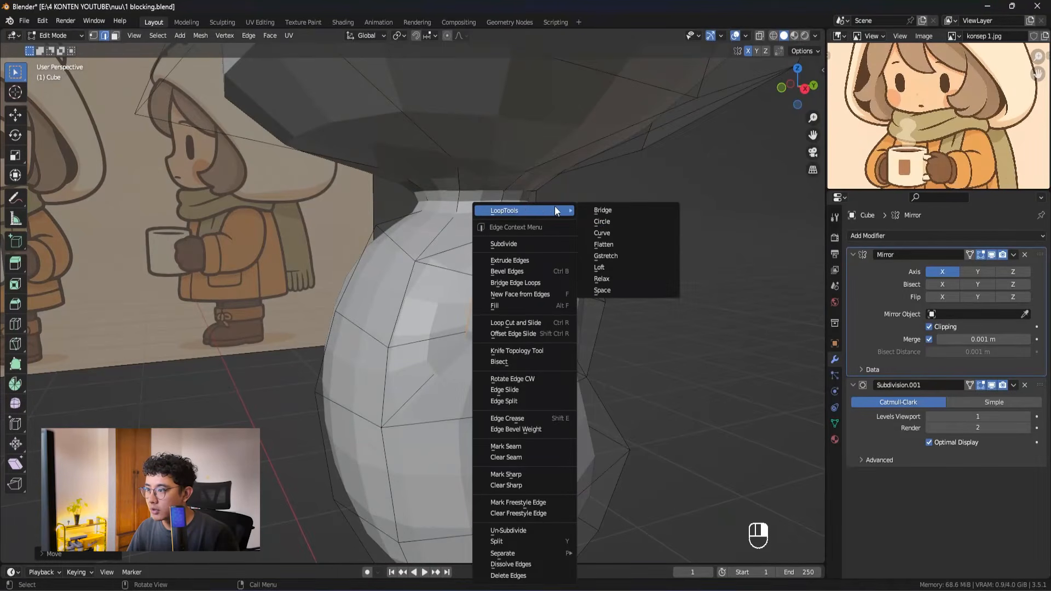
pyautogui.click(618, 222)
pyautogui.moveTo(602, 274); pyautogui.dragTo(532, 284, button='middle')
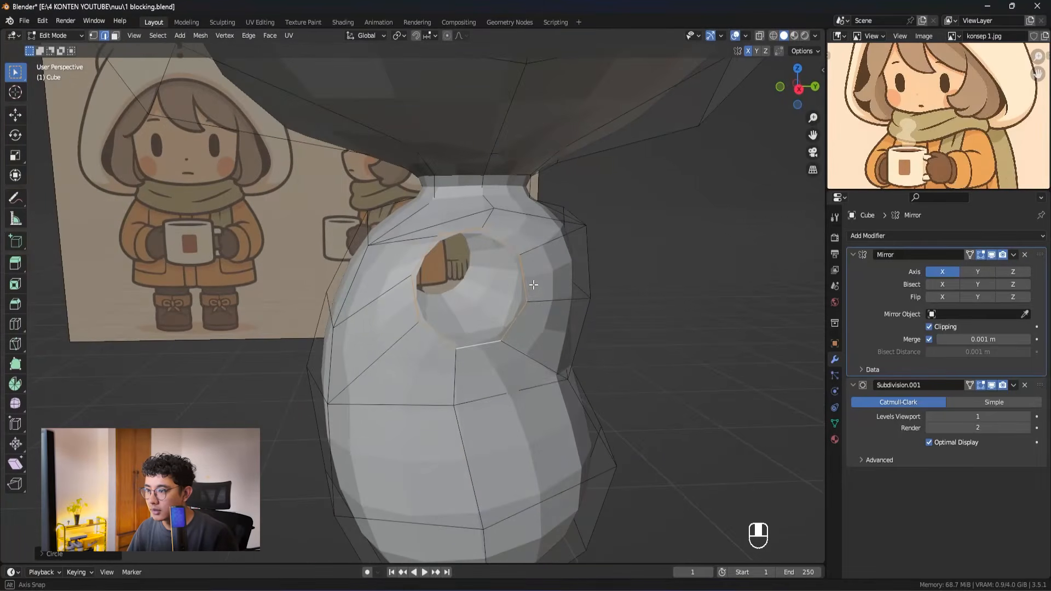
# Step: In side view, rotate the arm hole's loop and scale it along the Z axis
pyautogui.press('KP_3')
pyautogui.press('r')
pyautogui.click(567, 268)
pyautogui.press('s')
pyautogui.press('z')
pyautogui.click(557, 279)
pyautogui.moveTo(556, 281); pyautogui.dragTo(517, 332, button='middle')
# Step: In right side view, move the arm hole's vertices one by one into an evenly spaced round outline
pyautogui.press('1')
pyautogui.press('`')
pyautogui.click(661, 296)
pyautogui.press('g')
pyautogui.click(523, 259)
pyautogui.click(393, 272)
pyautogui.press('g')
pyautogui.click(395, 275)
pyautogui.press('g')
pyautogui.click(495, 197)
pyautogui.click(510, 202)
pyautogui.press('g')
pyautogui.click(532, 214)
pyautogui.click(537, 256)
pyautogui.press('g')
pyautogui.click(539, 272)
pyautogui.click(394, 265)
pyautogui.press('g')
pyautogui.click(398, 268)
pyautogui.click(465, 309)
pyautogui.press('g')
pyautogui.click(477, 337)
pyautogui.click(517, 304)
pyautogui.press('g')
pyautogui.click(409, 312)
pyautogui.press('g')
pyautogui.click(487, 188)
pyautogui.press('g')
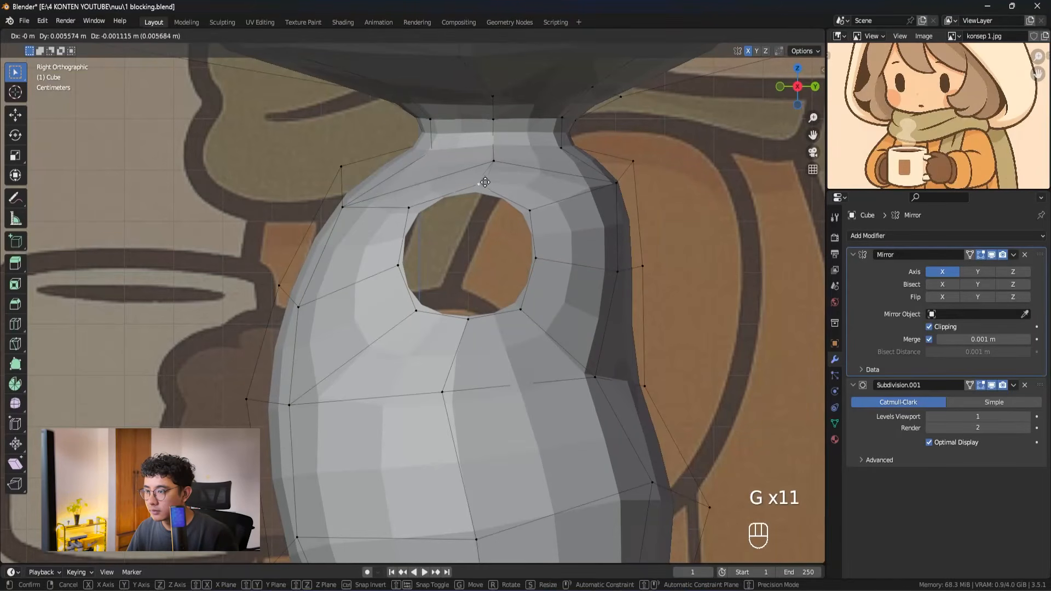
pyautogui.click(483, 181)
# Step: Extrude the arm hole's edge loop outward in front view to form the upper arm and adjust its end position
pyautogui.moveTo(524, 257); pyautogui.dragTo(550, 278, button='middle')
pyautogui.keyDown('alt'); pyautogui.click(532, 371); pyautogui.keyUp('alt')
pyautogui.scroll(-4, 493, 322)
pyautogui.press('`')
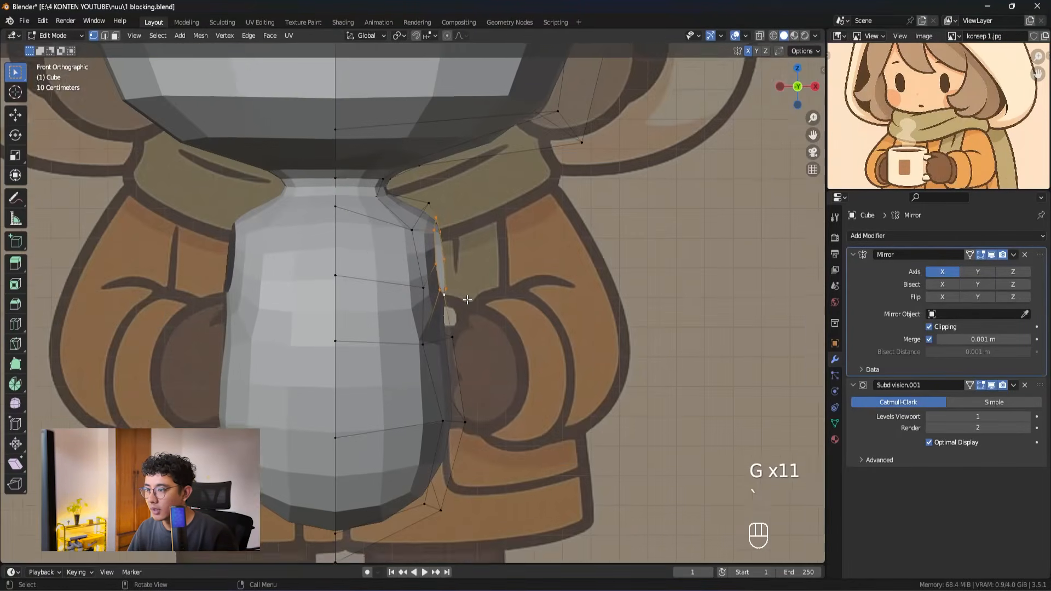
pyautogui.scroll(3, 446, 293)
pyautogui.scroll(-1, 455, 277)
pyautogui.keyDown('shift'); pyautogui.moveTo(458, 269); pyautogui.dragTo(459, 294, button='middle'); pyautogui.keyUp('shift')
pyautogui.press('e')
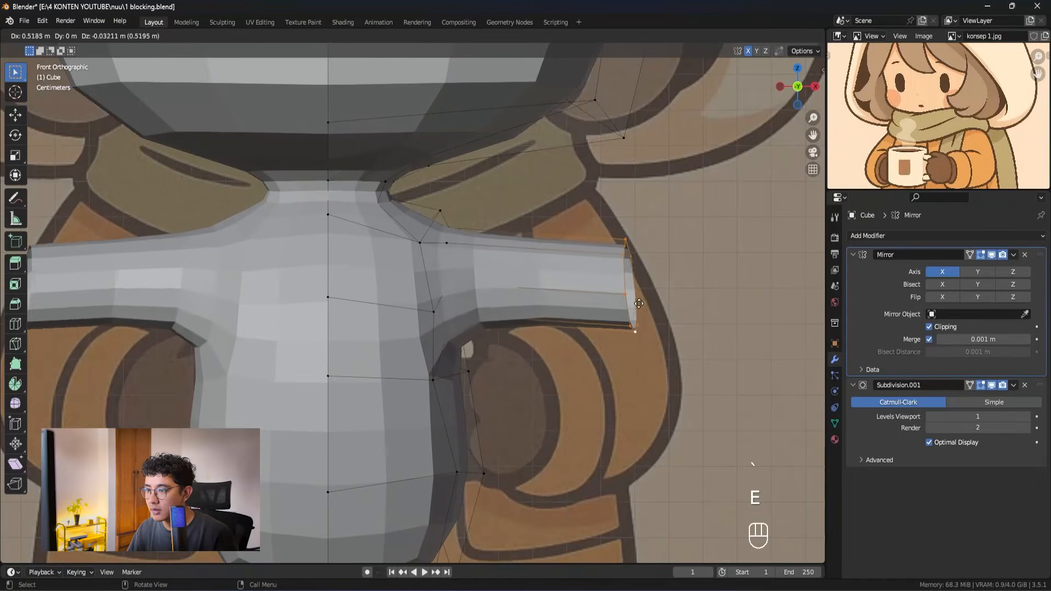
pyautogui.click(661, 299)
pyautogui.click(701, 289)
pyautogui.press('g')
pyautogui.click(699, 290)
pyautogui.scroll(-3, 646, 298)
pyautogui.moveTo(581, 301); pyautogui.dragTo(496, 316, button='middle')
# Step: Extrude the arm's end by about 0.09 m for the elbow and shift both elbow loops slightly toward the torso
pyautogui.press('`')
pyautogui.press('g')
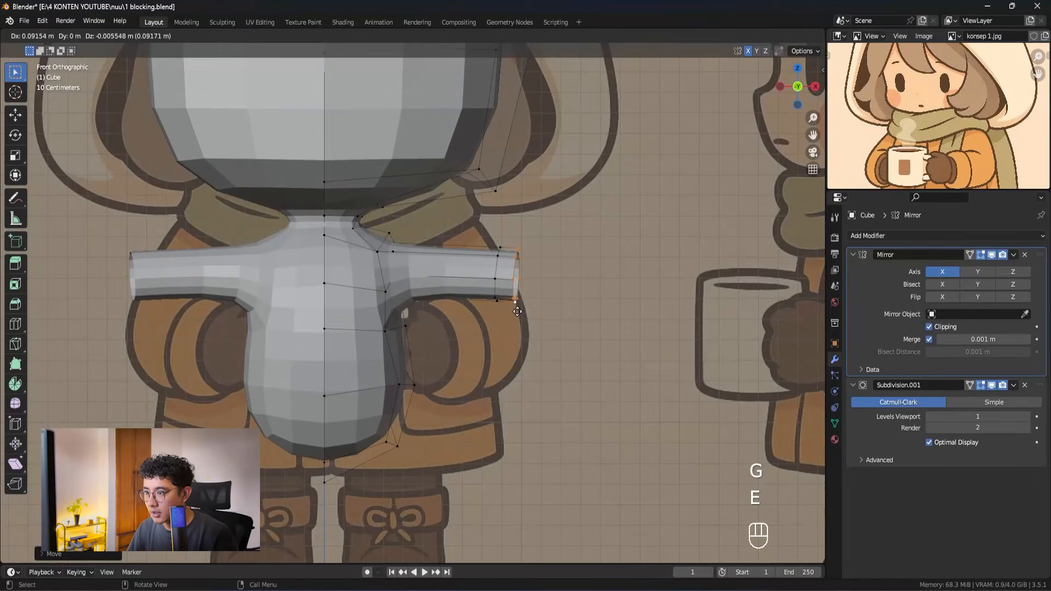
pyautogui.click(517, 311)
pyautogui.hotkey('alt', 'z')
pyautogui.moveTo(552, 236); pyautogui.dragTo(479, 332)
pyautogui.hotkey('alt', 'z')
pyautogui.scroll(1, 517, 334)
pyautogui.press('g')
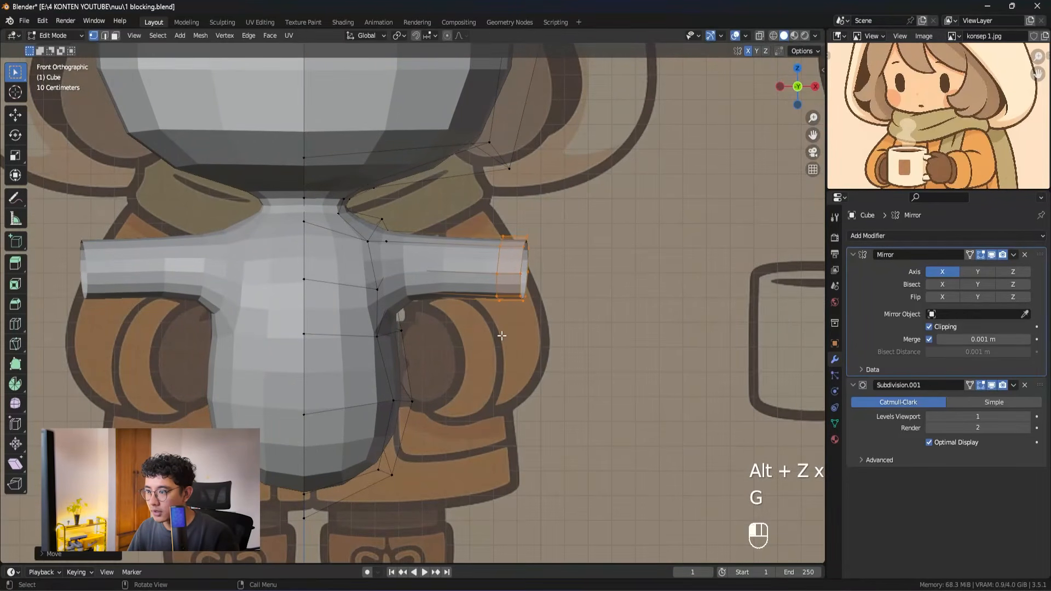
pyautogui.click(502, 336)
# Step: Extrude the arm's open end further outward in front view to form the forearm
pyautogui.scroll(-1, 514, 284)
pyautogui.scroll(2, 499, 300)
pyautogui.press('e')
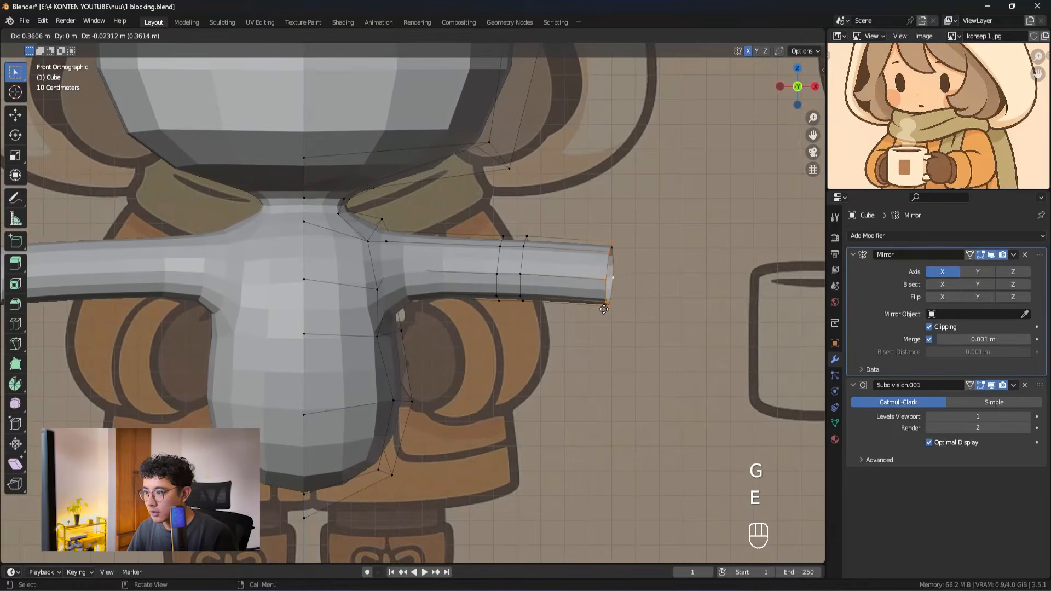
pyautogui.click(622, 308)
# Step: Select the two elbow loops with X-ray and move them toward the torso
pyautogui.hotkey('alt', 'z')
pyautogui.moveTo(578, 212); pyautogui.dragTo(480, 323)
pyautogui.hotkey('alt', 'z')
pyautogui.scroll(1, 523, 331)
pyautogui.press('g')
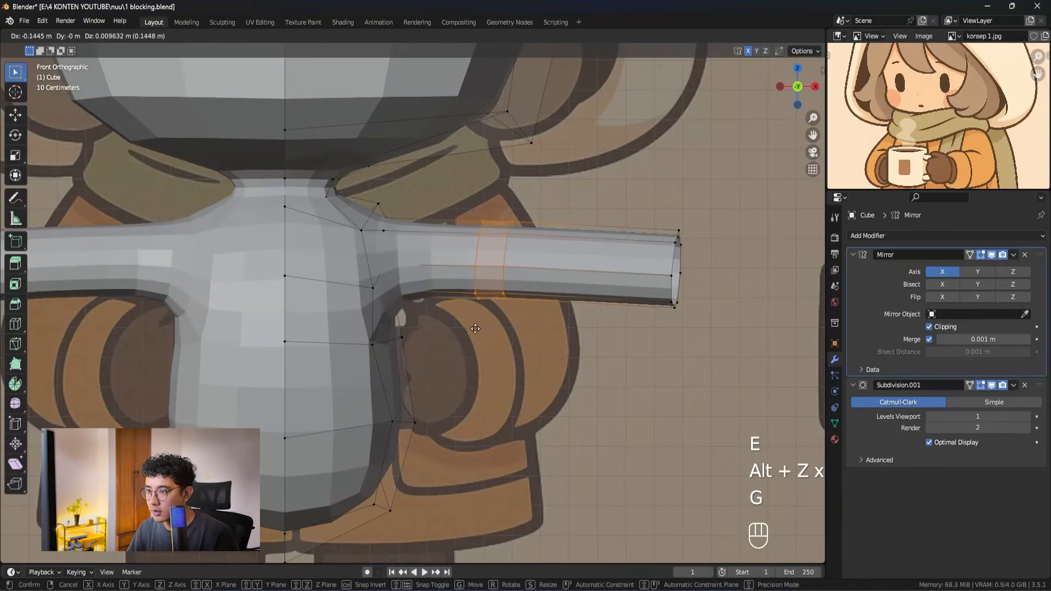
pyautogui.click(486, 330)
# Step: Move the vertex at the top of the shoulder, where the arm meets the torso, to refine the transition
pyautogui.hotkey('alt', 'z')
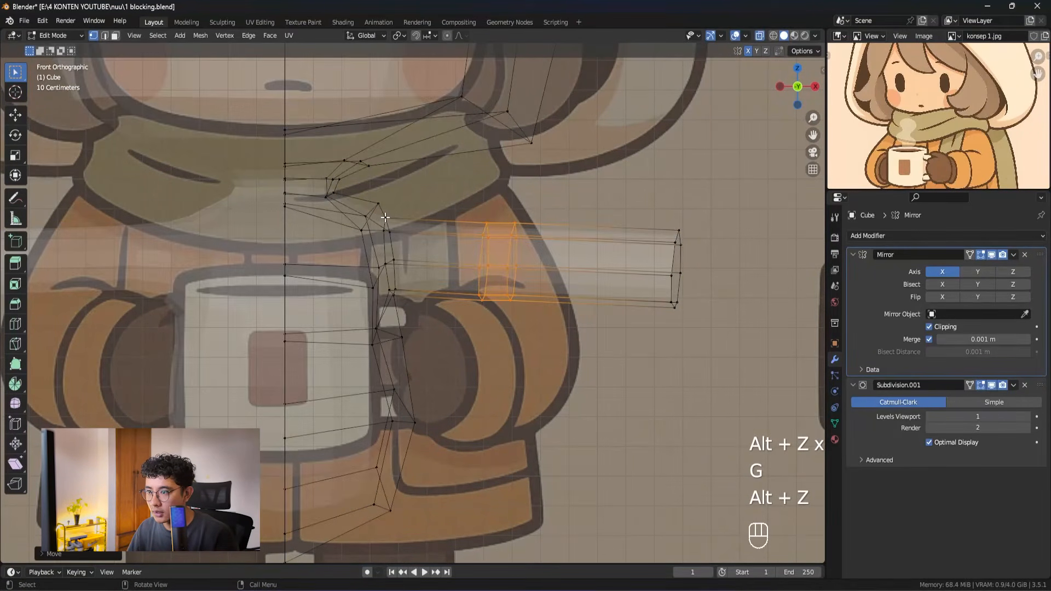
pyautogui.click(386, 217)
pyautogui.hotkey('alt', 'z')
pyautogui.press('g')
pyautogui.click(418, 226)
# Step: Scale down the arm's open end in front view and move it about 0.05 m toward the torso and slightly upward
pyautogui.hotkey('alt', 'z')
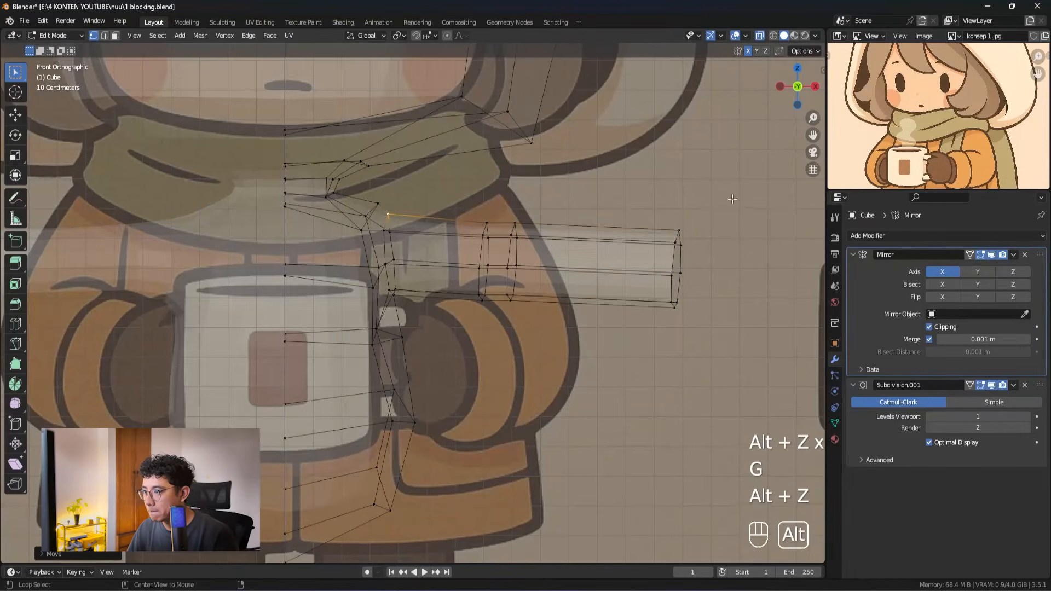
pyautogui.press('g')
pyautogui.click(619, 326)
pyautogui.press('s')
pyautogui.press('z')
pyautogui.press('s')
pyautogui.click(695, 322)
pyautogui.hotkey('alt', 'z')
pyautogui.press('g')
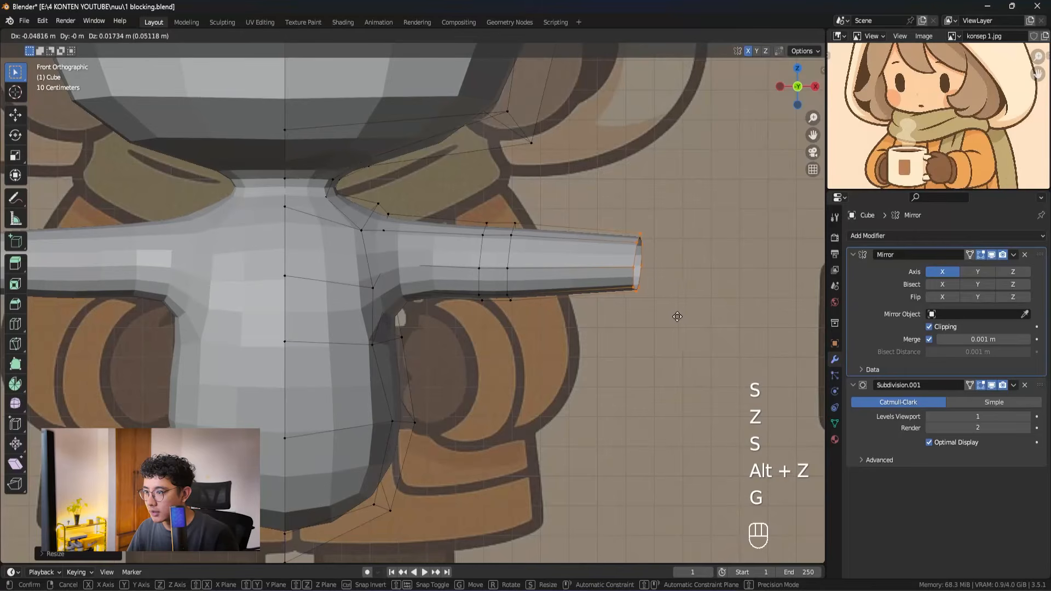
pyautogui.click(677, 318)
# Step: Leave Edit Mode and examine the torso and arms against the front reference
pyautogui.press('Tab')
pyautogui.scroll(-5, 546, 341)
pyautogui.moveTo(545, 340); pyautogui.dragTo(497, 276, button='middle')
pyautogui.press('`')
pyautogui.scroll(3, 492, 326)
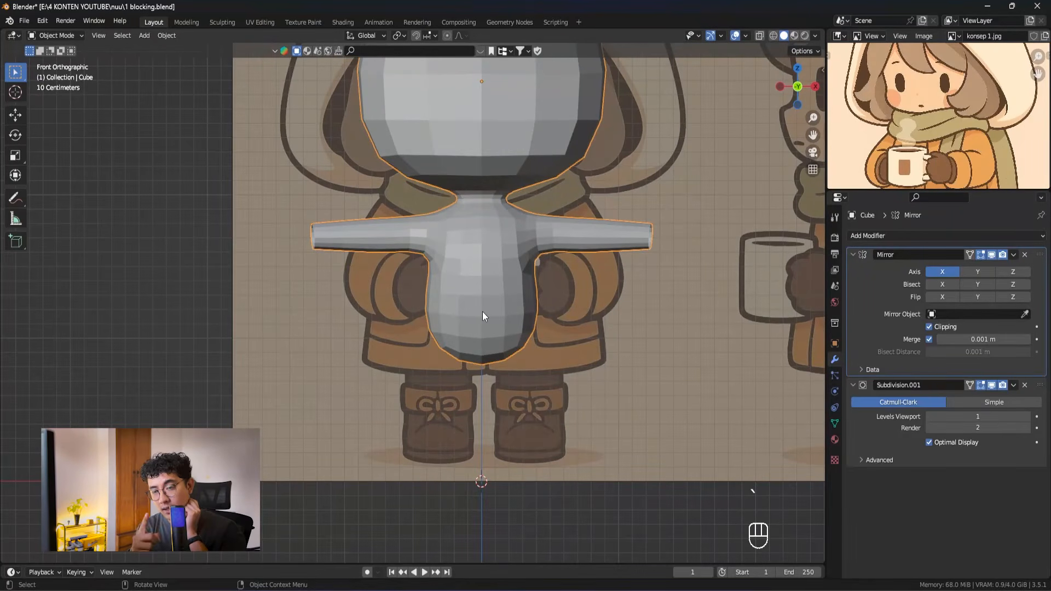
pyautogui.moveTo(497, 303); pyautogui.dragTo(532, 368, button='middle')
# Step: Try insetting the faces on the lower side of the body by about 0.08 m as a base for the leg
pyautogui.press('Tab')
pyautogui.scroll(2, 474, 328)
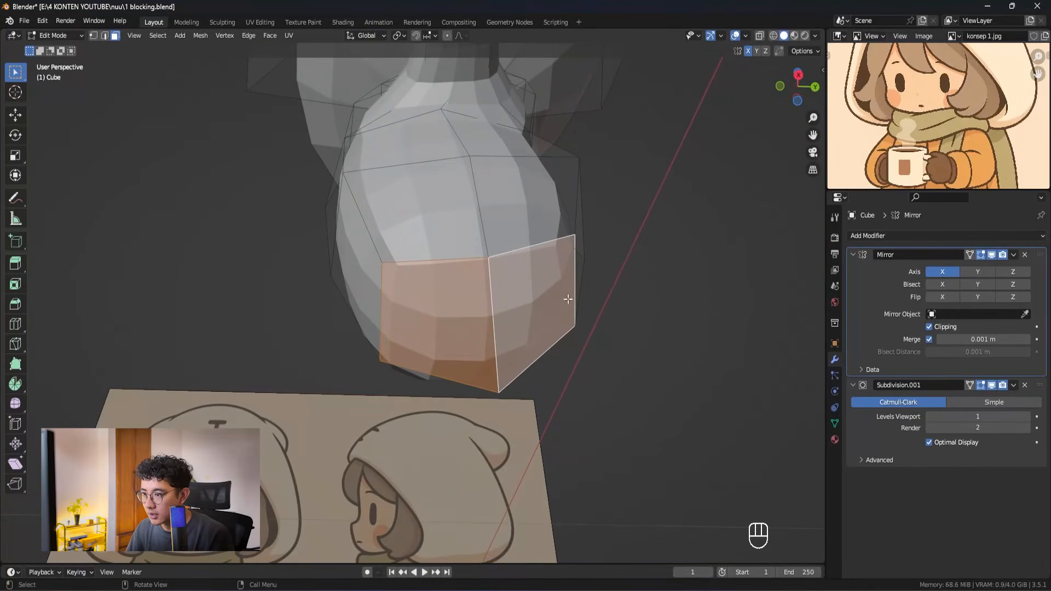
pyautogui.press('i')
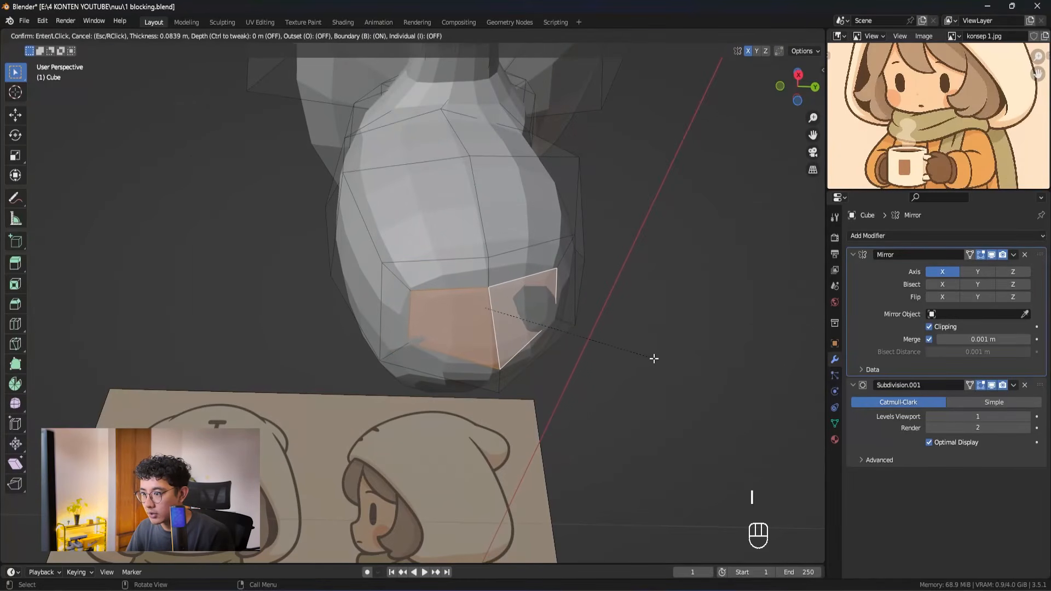
pyautogui.click(652, 358)
pyautogui.moveTo(653, 358); pyautogui.dragTo(531, 359, button='middle')
# Step: Try to extrude the inset faces downward as a leg and shift its end over the boot in front view
pyautogui.press('KP_1')
pyautogui.press('`')
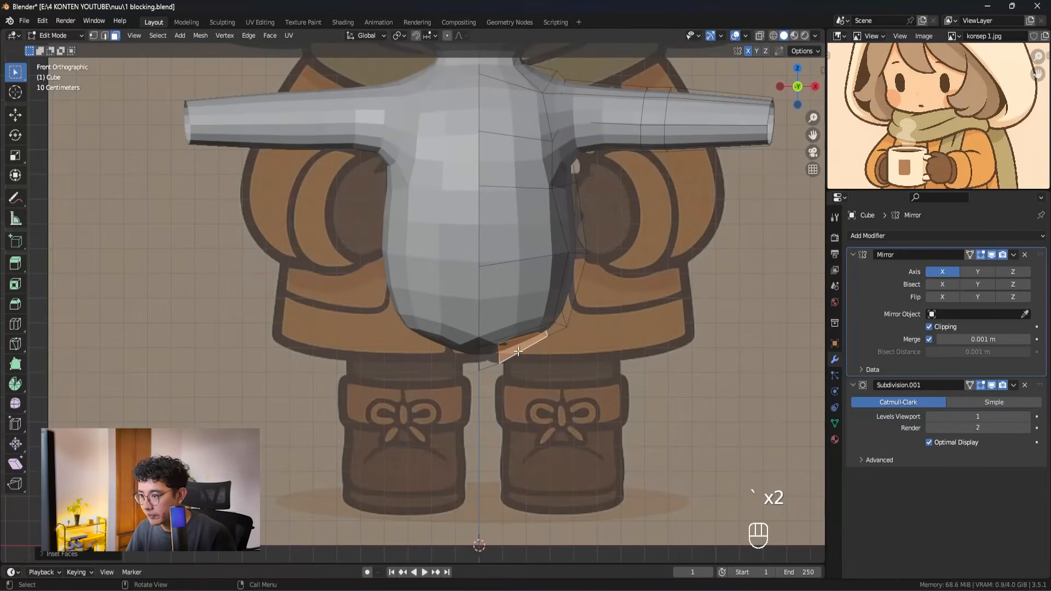
pyautogui.press('e')
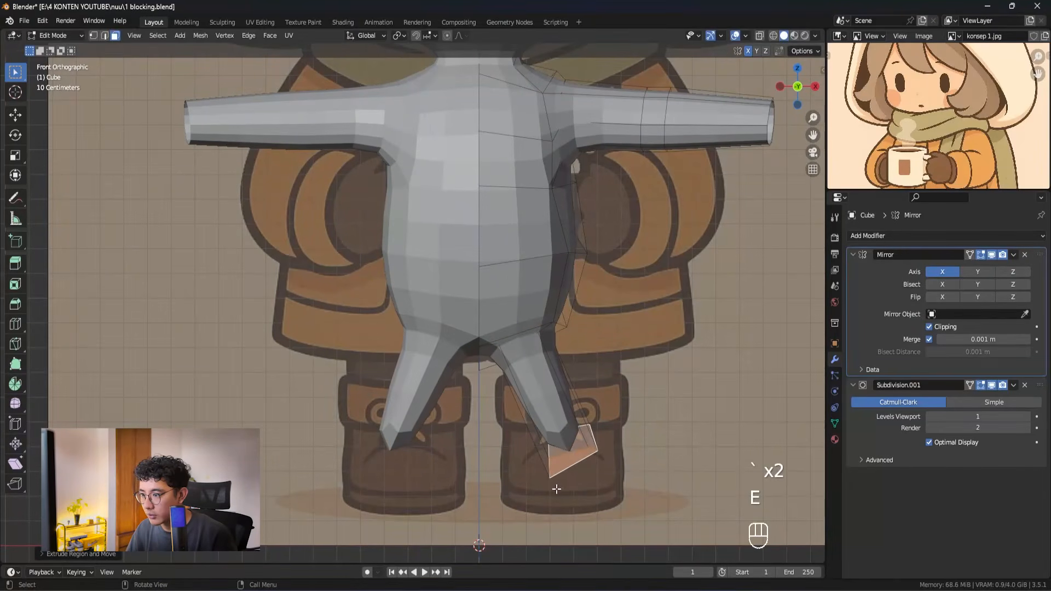
pyautogui.press('g')
pyautogui.click(577, 475)
# Step: Compare the trial leg with the reference using X-ray, and undo its move, extrusion and inset
pyautogui.moveTo(577, 474); pyautogui.dragTo(465, 409, button='middle')
pyautogui.press('`')
pyautogui.keyDown('shift'); pyautogui.moveTo(549, 422); pyautogui.dragTo(535, 401, button='middle'); pyautogui.keyUp('shift')
pyautogui.hotkey('alt', 'z')
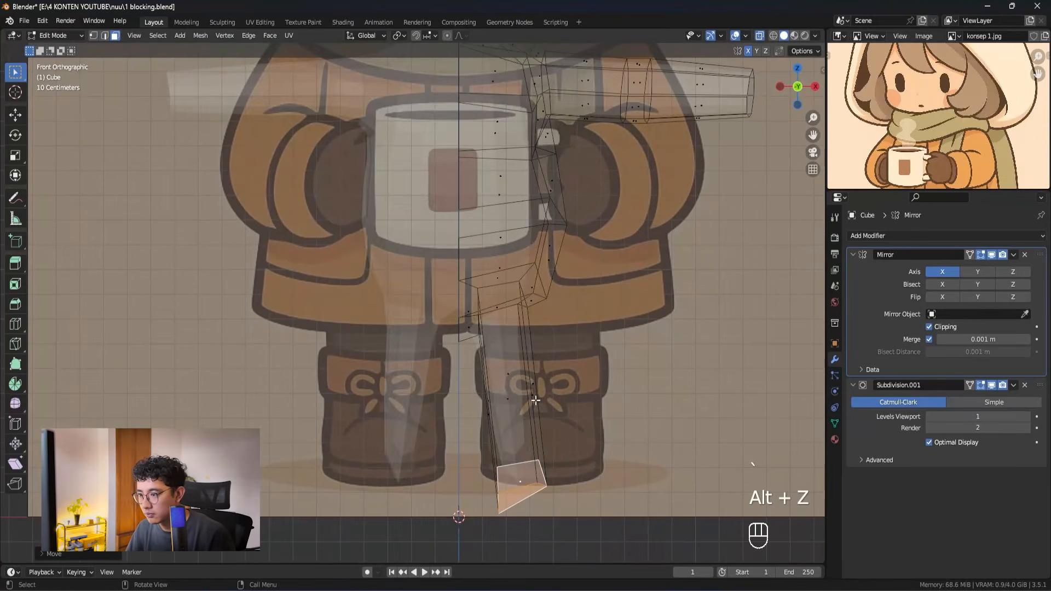
pyautogui.hotkey('alt', 'z')
pyautogui.hotkey('ctrl', 'z')
pyautogui.hotkey('ctrl', 'z')
pyautogui.moveTo(536, 332); pyautogui.dragTo(454, 291, button='middle')
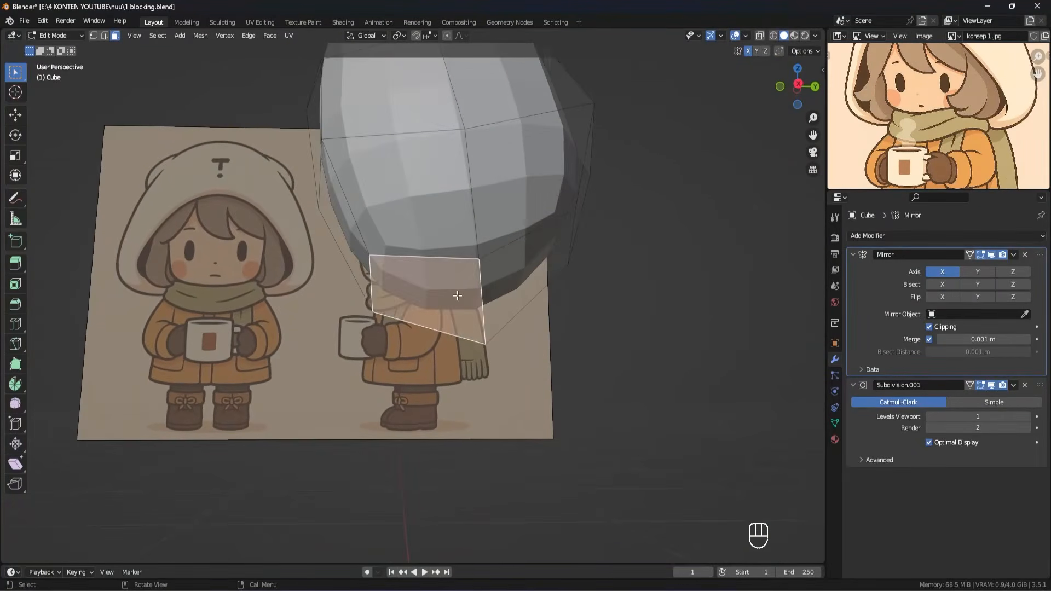
# Step: Try extruding the body's bottom face directly downward as a leg, and undo it
pyautogui.press('`')
pyautogui.press('e')
pyautogui.click(603, 383)
pyautogui.hotkey('ctrl', 'z')
# Step: Try building the leg by insetting the body's bottom face and extruding it downward, and undo the attempt
pyautogui.press('i')
pyautogui.click(576, 359)
pyautogui.press('e')
pyautogui.click(607, 459)
pyautogui.press('g')
pyautogui.click(582, 504)
pyautogui.moveTo(547, 405); pyautogui.dragTo(494, 333, button='middle')
pyautogui.hotkey('ctrl', 'z')
pyautogui.hotkey('ctrl', 'z')
pyautogui.hotkey('ctrl', 'z')
# Step: Inset the faces at the bottom of the body and delete the inner ones to open the leg hole
pyautogui.press('i')
pyautogui.click(460, 333)
pyautogui.moveTo(573, 349); pyautogui.dragTo(532, 270, button='middle')
# Step: Slide a vertex of the leg hole along its edge and move a neighbouring rim vertex in front view to round the opening
pyautogui.press('1')
pyautogui.press('g')
pyautogui.press('g')
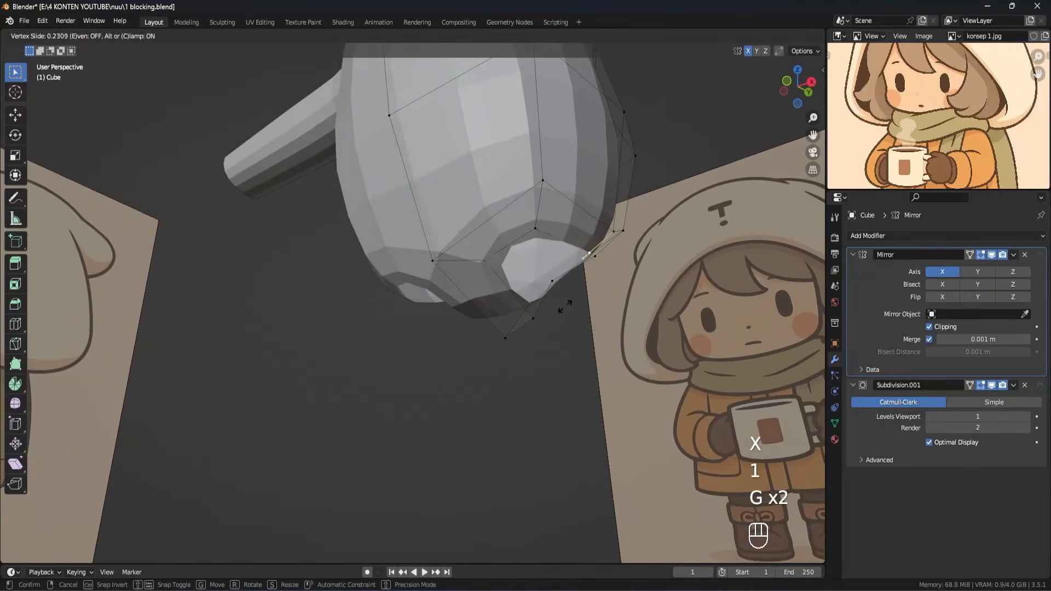
pyautogui.click(608, 241)
pyautogui.moveTo(608, 241); pyautogui.dragTo(526, 310, button='middle')
pyautogui.click(525, 310)
pyautogui.press('`')
pyautogui.press('g')
pyautogui.click(531, 347)
# Step: Select the outer vertices of the leg hole with X-ray and reposition them in front view
pyautogui.moveTo(531, 346); pyautogui.dragTo(553, 284, button='middle')
pyautogui.keyDown('alt'); pyautogui.click(446, 282); pyautogui.keyUp('alt')
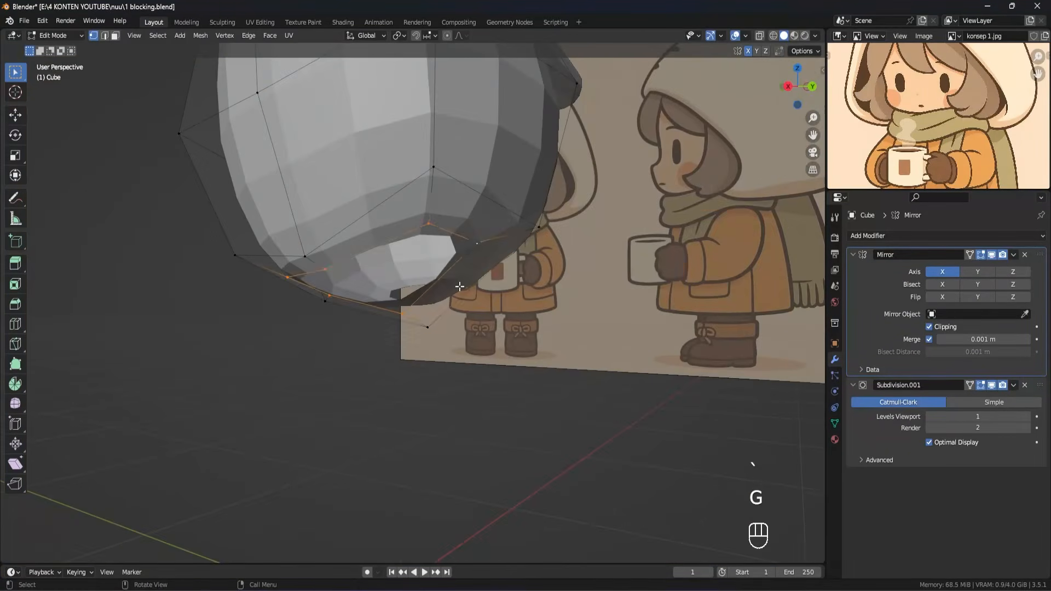
pyautogui.moveTo(446, 282); pyautogui.dragTo(522, 301, button='middle')
pyautogui.press('`')
pyautogui.hotkey('alt', 'z')
pyautogui.hotkey('alt', 'z')
pyautogui.keyDown('shift'); pyautogui.moveTo(591, 307); pyautogui.dragTo(551, 322, button='middle'); pyautogui.keyUp('shift')
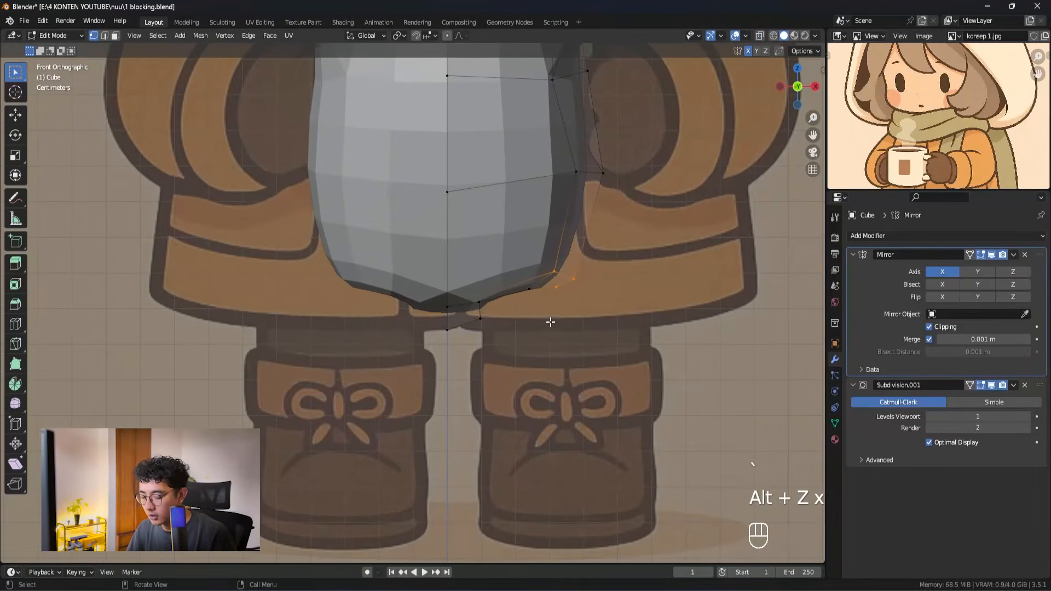
pyautogui.hotkey('alt', 'z')
pyautogui.moveTo(559, 295); pyautogui.dragTo(559, 296)
pyautogui.hotkey('alt', 'z')
pyautogui.hotkey('alt', 'z')
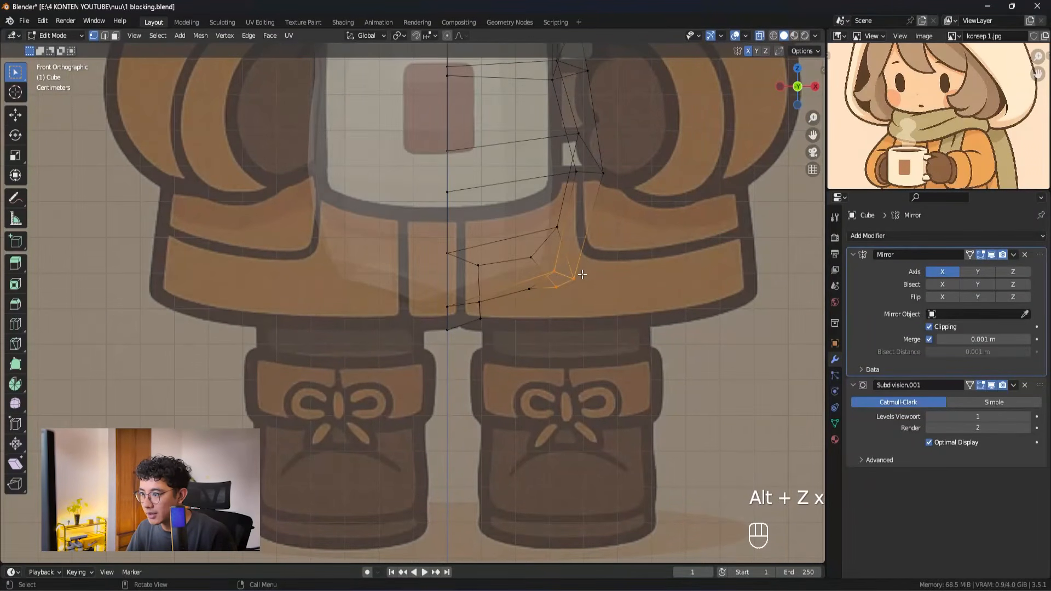
pyautogui.keyDown('shift'); pyautogui.moveTo(553, 313); pyautogui.dragTo(522, 330, button='middle'); pyautogui.keyUp('shift')
pyautogui.press('g')
pyautogui.click(499, 346)
# Step: Extrude the leg hole's edge loop down to the boot in front view and flatten the leg's bottom end
pyautogui.moveTo(398, 312); pyautogui.dragTo(405, 307, button='middle')
pyautogui.press('2')
pyautogui.keyDown('alt'); pyautogui.click(478, 244); pyautogui.keyUp('alt')
pyautogui.moveTo(480, 246); pyautogui.dragTo(501, 308, button='middle')
pyautogui.press('`')
pyautogui.press('`')
pyautogui.click(515, 520)
pyautogui.keyDown('shift'); pyautogui.moveTo(559, 451); pyautogui.dragTo(446, 445, button='middle'); pyautogui.keyUp('shift')
pyautogui.press('Return')
# Step: Move the inner vertex at the leg's bottom by about 0.07 m along X and adjust the surrounding vertices
pyautogui.press('`')
pyautogui.press('1')
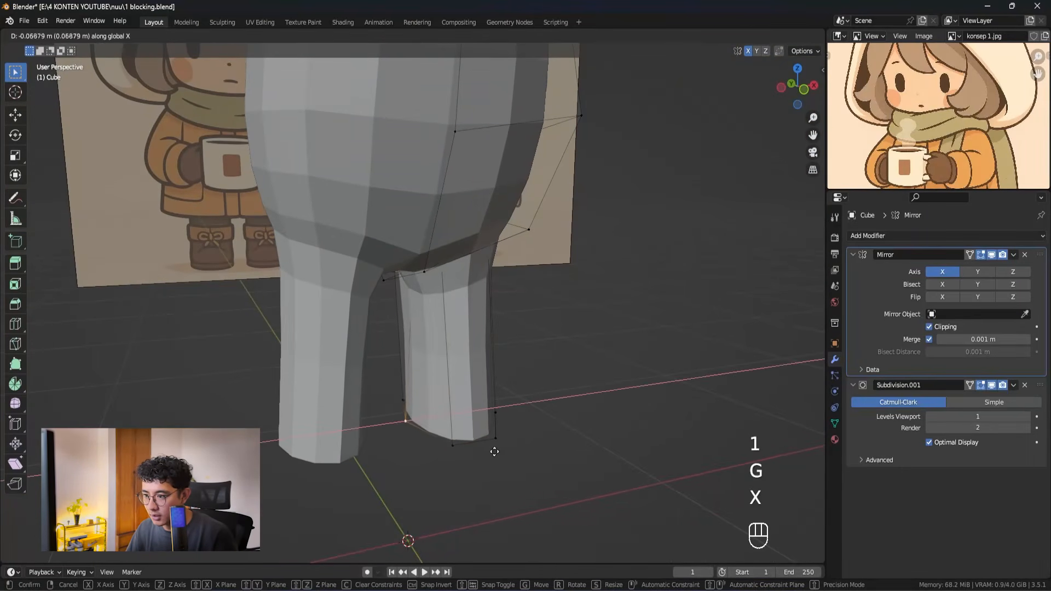
pyautogui.click(490, 452)
pyautogui.hotkey('alt', 'z')
pyautogui.moveTo(490, 453); pyautogui.dragTo(453, 415, button='middle')
pyautogui.hotkey('alt', 'z')
pyautogui.press('g')
pyautogui.click(493, 406)
# Step: Select the outer vertices at the top of the leg with X-ray and move them outward in front view
pyautogui.press('`')
pyautogui.keyDown('shift'); pyautogui.moveTo(492, 341); pyautogui.dragTo(484, 346, button='middle'); pyautogui.keyUp('shift')
pyautogui.hotkey('alt', 'z')
pyautogui.moveTo(531, 225); pyautogui.dragTo(493, 326)
pyautogui.hotkey('alt', 'z')
pyautogui.press('g')
pyautogui.rightClick(540, 252)
pyautogui.hotkey('alt', 'z')
pyautogui.hotkey('alt', 'z')
pyautogui.press('g')
pyautogui.click(553, 253)
# Step: Select the leg's outer vertices at the hip and the bottom and move them slightly outward
pyautogui.scroll(-3, 552, 256)
pyautogui.hotkey('alt', 'z')
pyautogui.moveTo(479, 427); pyautogui.dragTo(479, 427)
pyautogui.hotkey('alt', 'z')
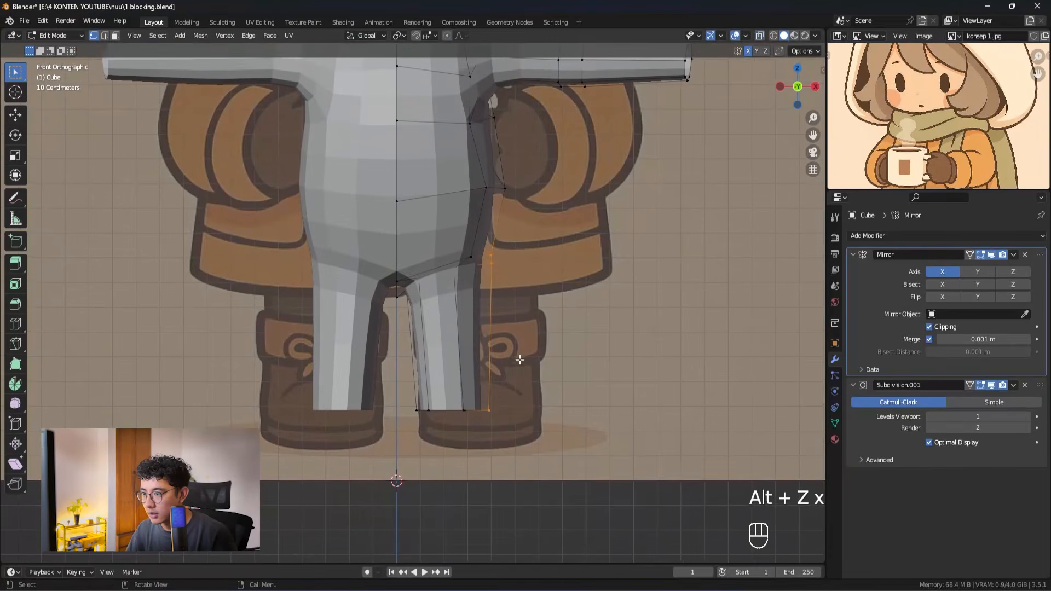
pyautogui.press('g')
pyautogui.click(527, 360)
# Step: Select the leg's bottom loop with X-ray in side view and scale it to about 0.8
pyautogui.moveTo(527, 360); pyautogui.dragTo(470, 346, button='middle')
pyautogui.press('`')
pyautogui.hotkey('alt', 'z')
pyautogui.moveTo(540, 362); pyautogui.dragTo(377, 430)
pyautogui.hotkey('alt', 'z')
pyautogui.press('s')
pyautogui.hotkey('alt', 'x')
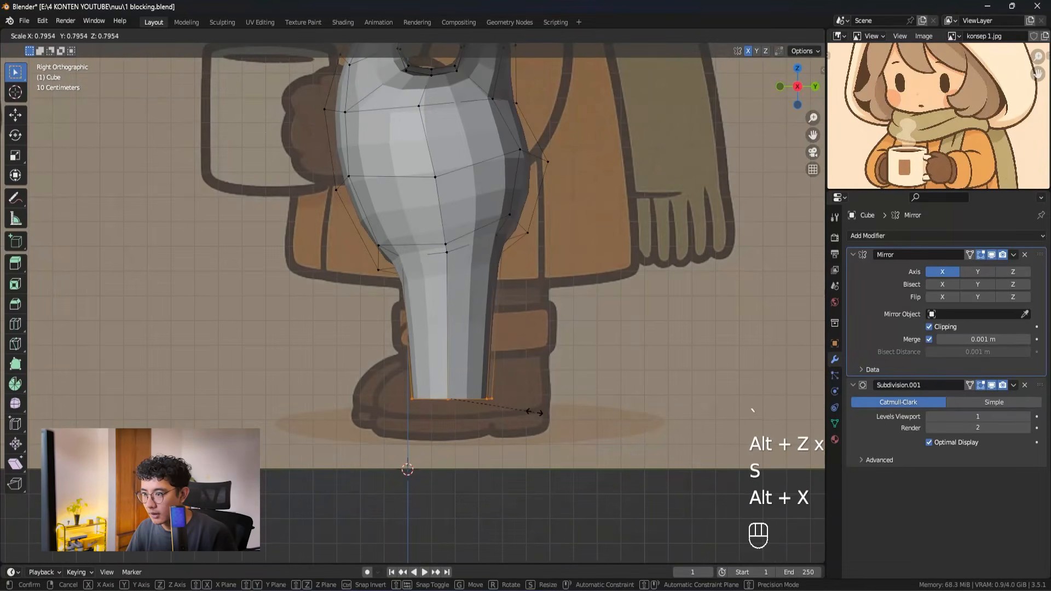
pyautogui.keyDown('shift'); pyautogui.moveTo(529, 396); pyautogui.dragTo(520, 466, button='middle'); pyautogui.keyUp('shift')
pyautogui.scroll(-4, 487, 416)
# Step: Scale the leg's bottom loop once more to refine the taper of the leg
pyautogui.moveTo(452, 369); pyautogui.dragTo(438, 332, button='middle')
pyautogui.press('`')
pyautogui.scroll(2, 488, 350)
pyautogui.press('s')
pyautogui.click(504, 392)
# Step: Move the outer vertex at the top of the leg slightly down along Z
pyautogui.press('`')
pyautogui.hotkey('alt', 'z')
pyautogui.moveTo(482, 290); pyautogui.dragTo(434, 284, button='middle')
pyautogui.scroll(3, 421, 301)
pyautogui.moveTo(499, 283); pyautogui.dragTo(474, 300, button='middle')
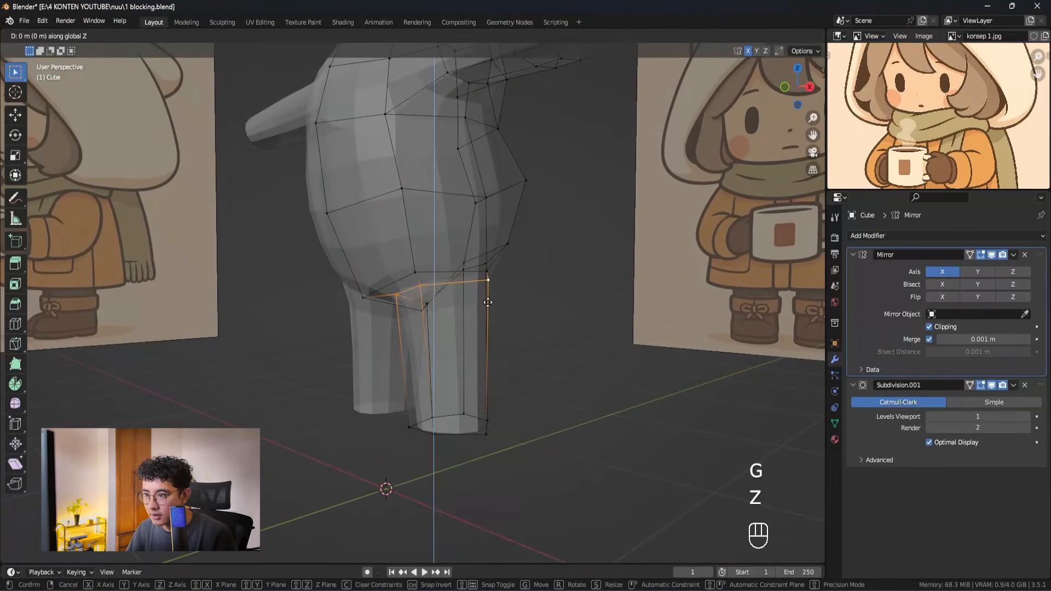
pyautogui.click(489, 315)
# Step: Select the leg's bottom edge loop and move it in front view to match the boot
pyautogui.press('`')
pyautogui.hotkey('alt', 'z')
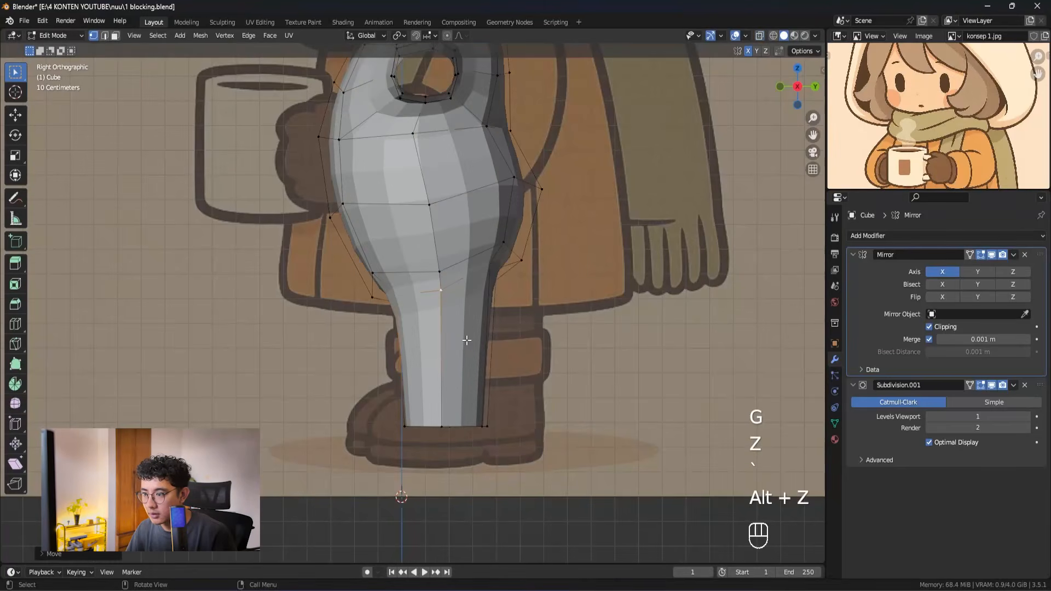
pyautogui.moveTo(489, 315); pyautogui.dragTo(518, 323, button='middle')
pyautogui.press('`')
pyautogui.hotkey('alt', 'z')
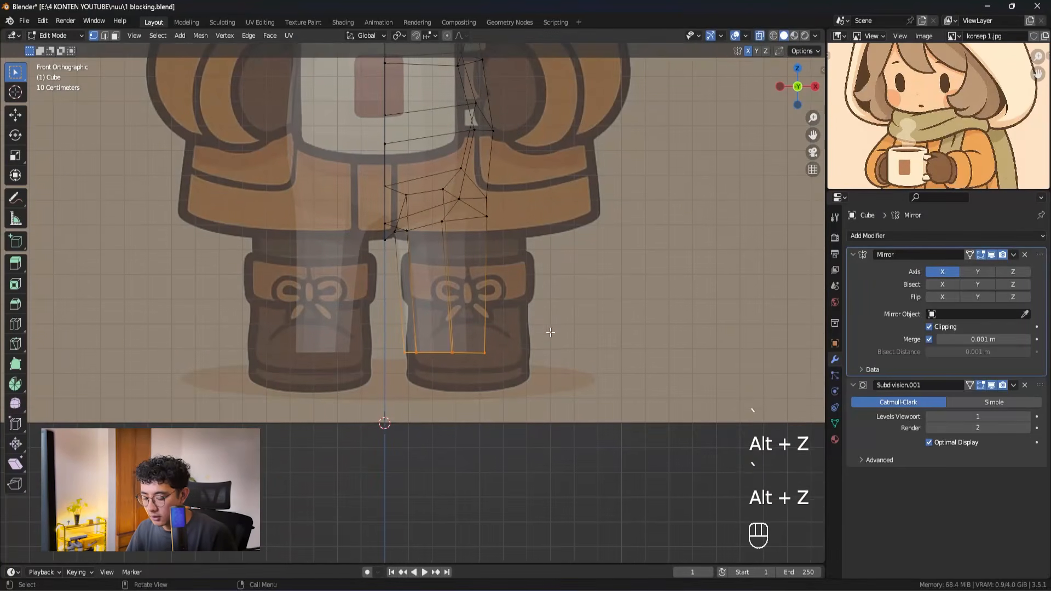
pyautogui.click(545, 374)
# Step: Leave Edit Mode and examine the body with its legs, including in front view
pyautogui.hotkey('alt', 'z')
pyautogui.moveTo(545, 374); pyautogui.dragTo(575, 335, button='middle')
pyautogui.press('Tab')
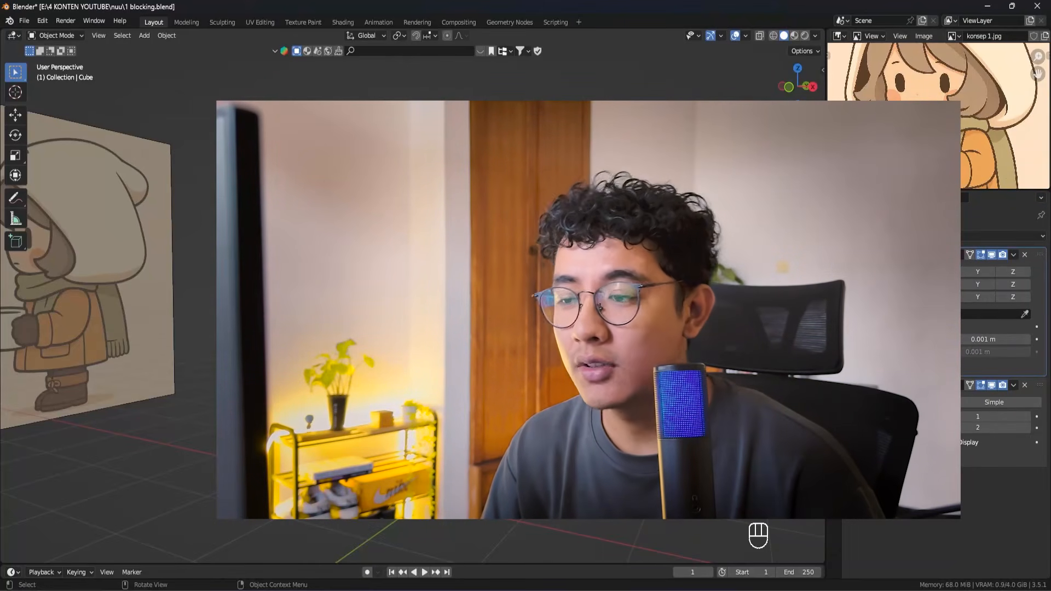
pyautogui.moveTo(493, 306); pyautogui.dragTo(515, 307, button='middle')
pyautogui.press('KP_1')
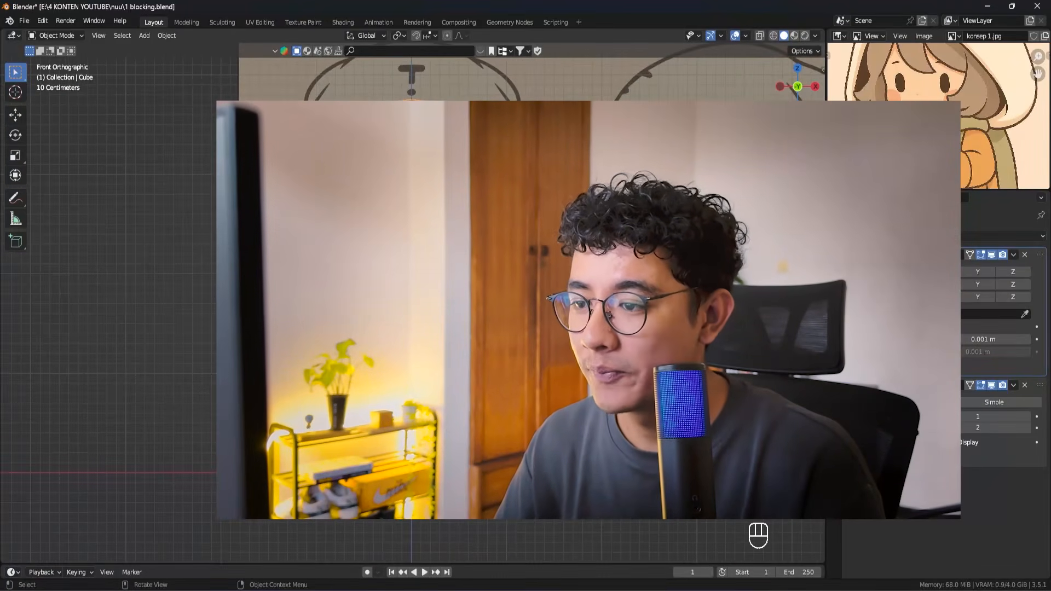